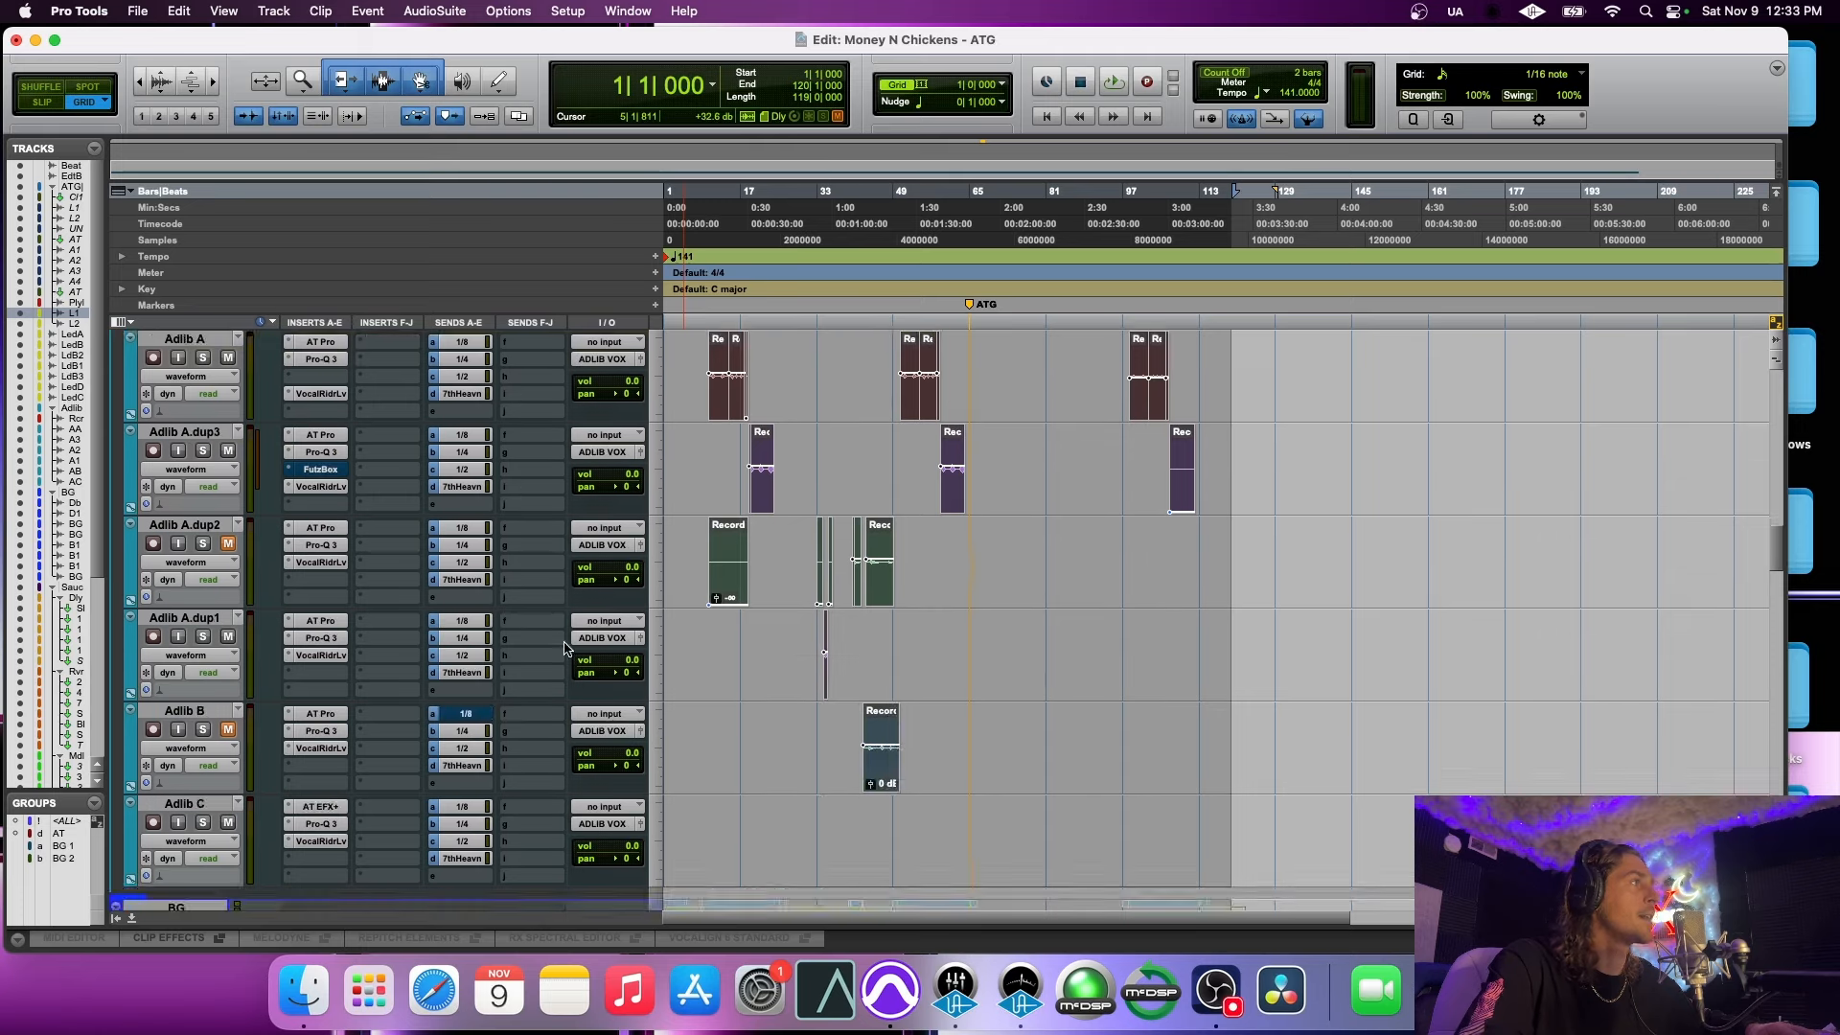
Bypass the active API 2500, Pro-Q 3, soothe2 and OzImg2 inserts on the All Vox track
scroll(565, 676, "down", 15)
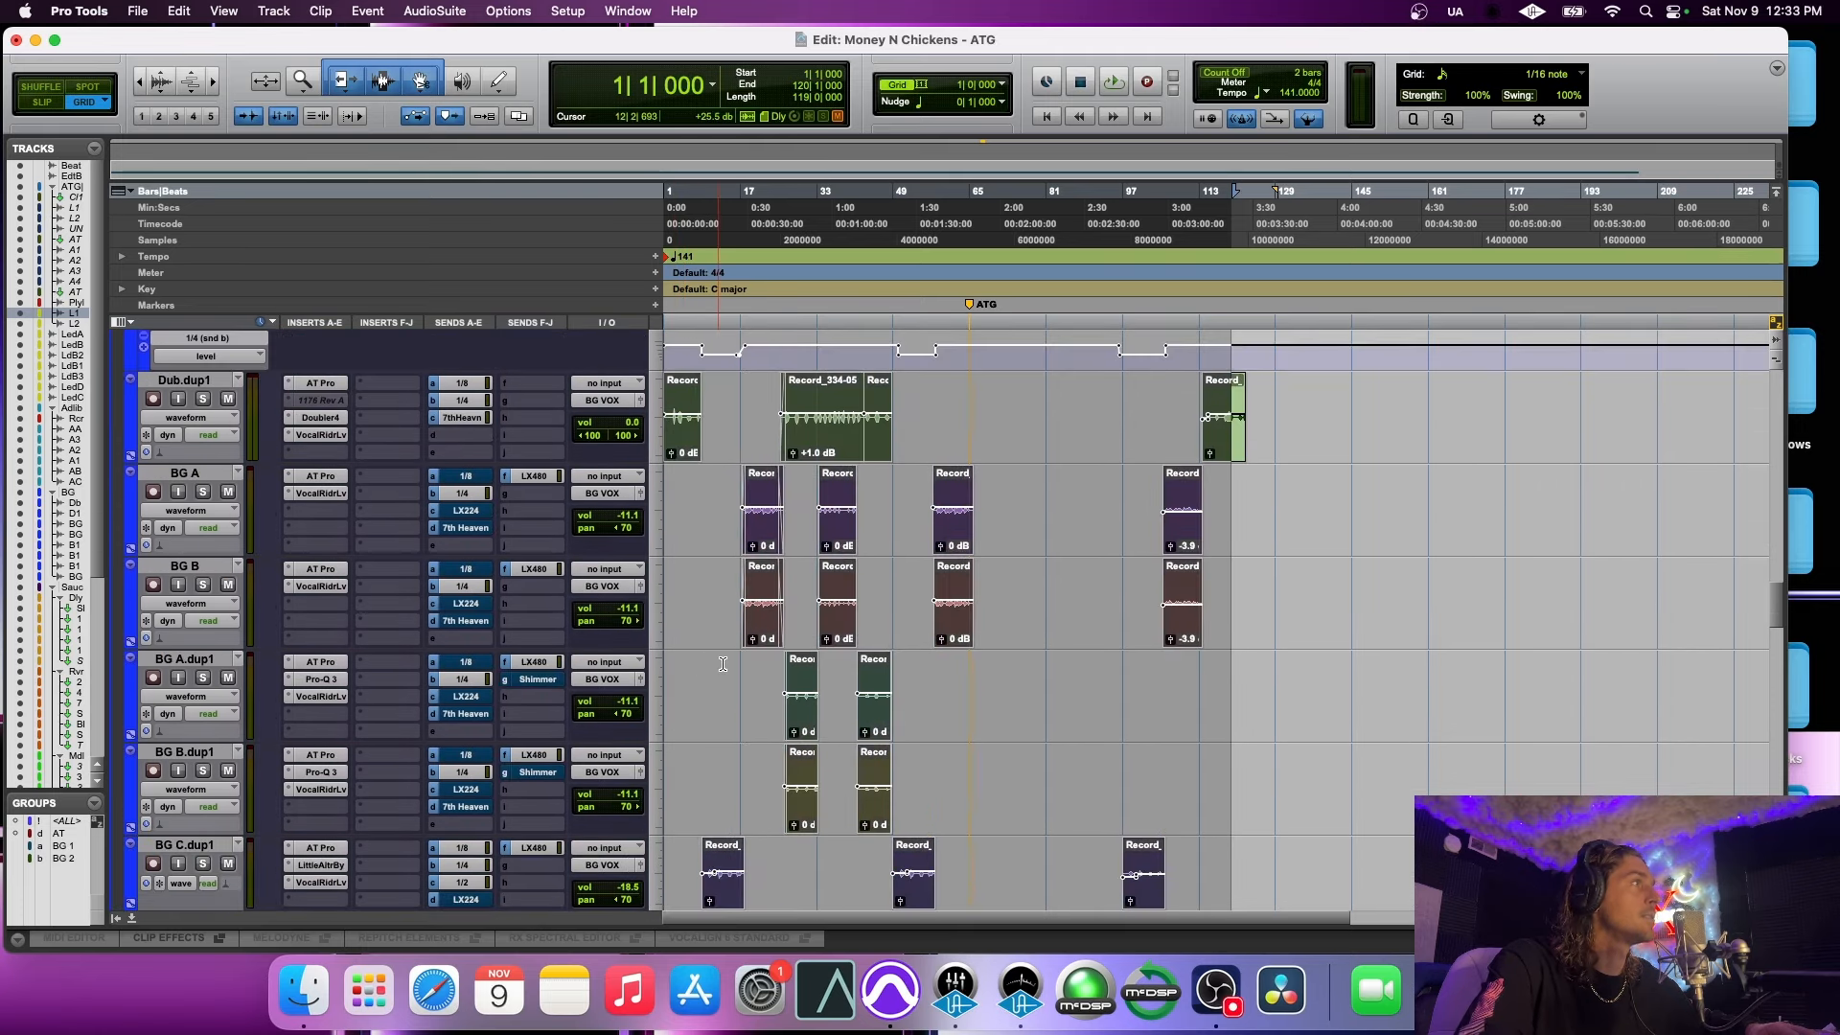
scroll(555, 681, "down", 15)
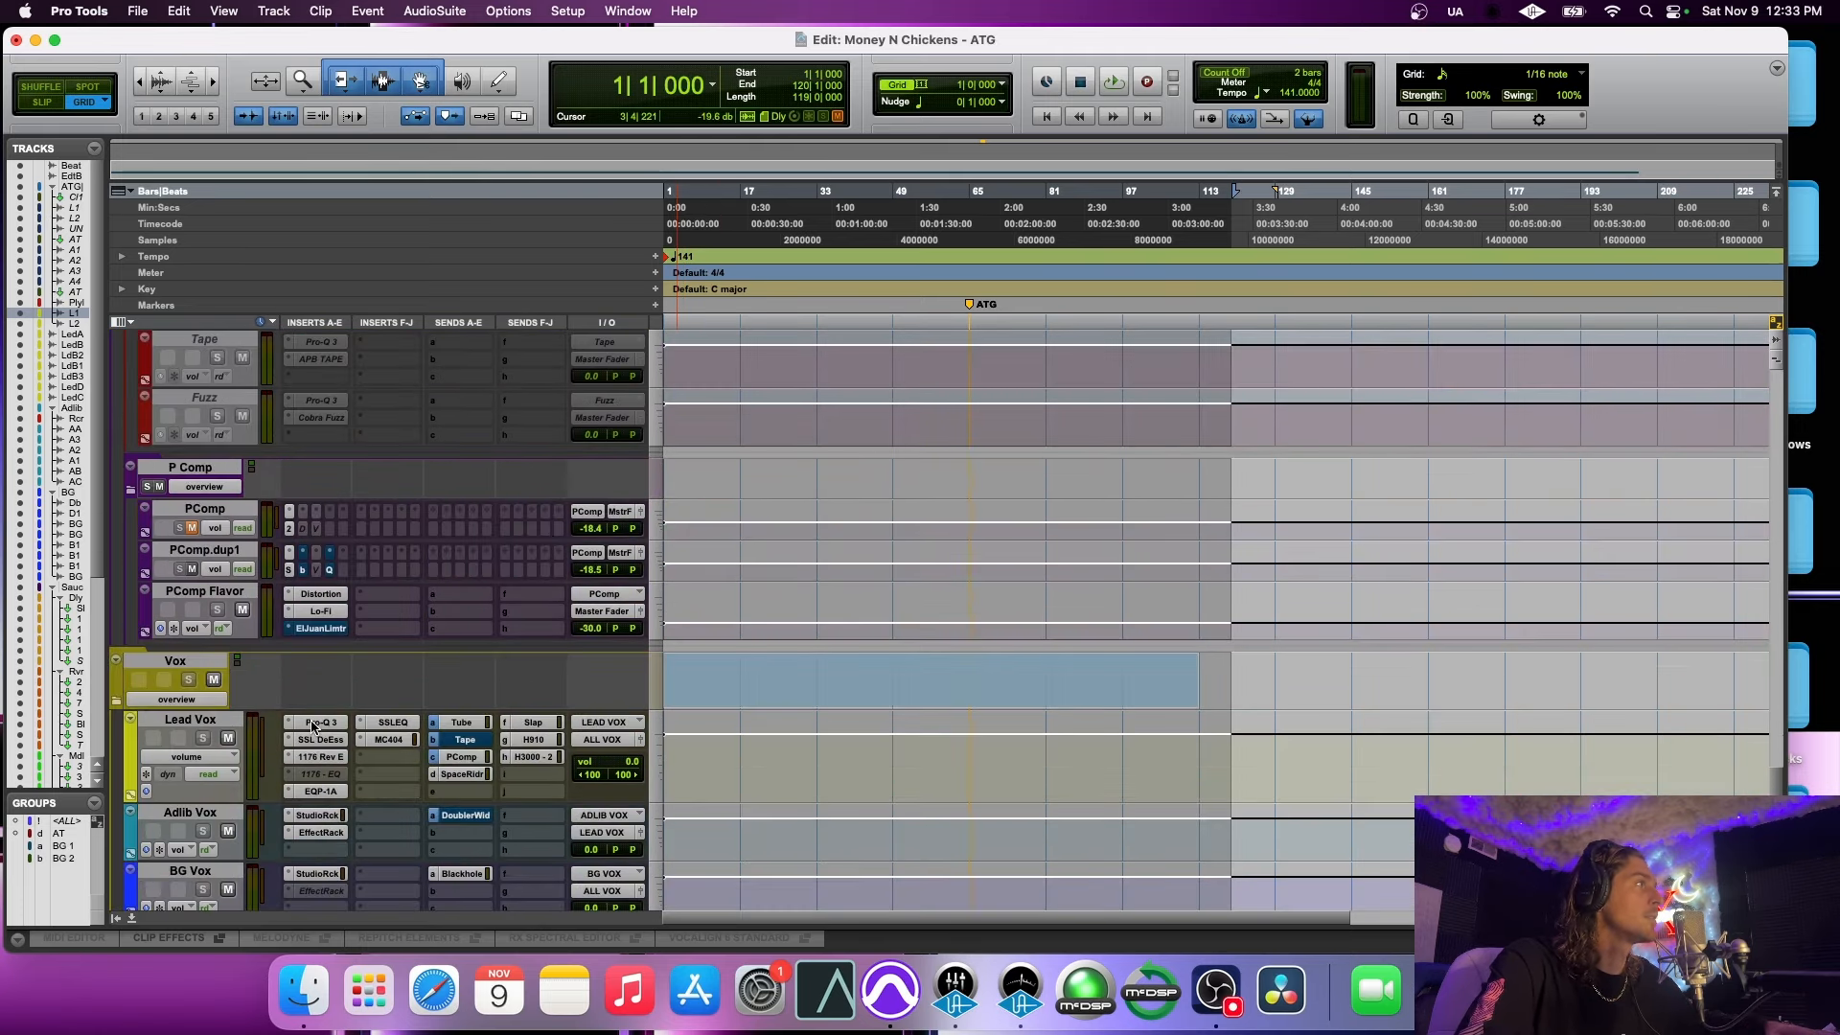
scroll(309, 721, "up", 2)
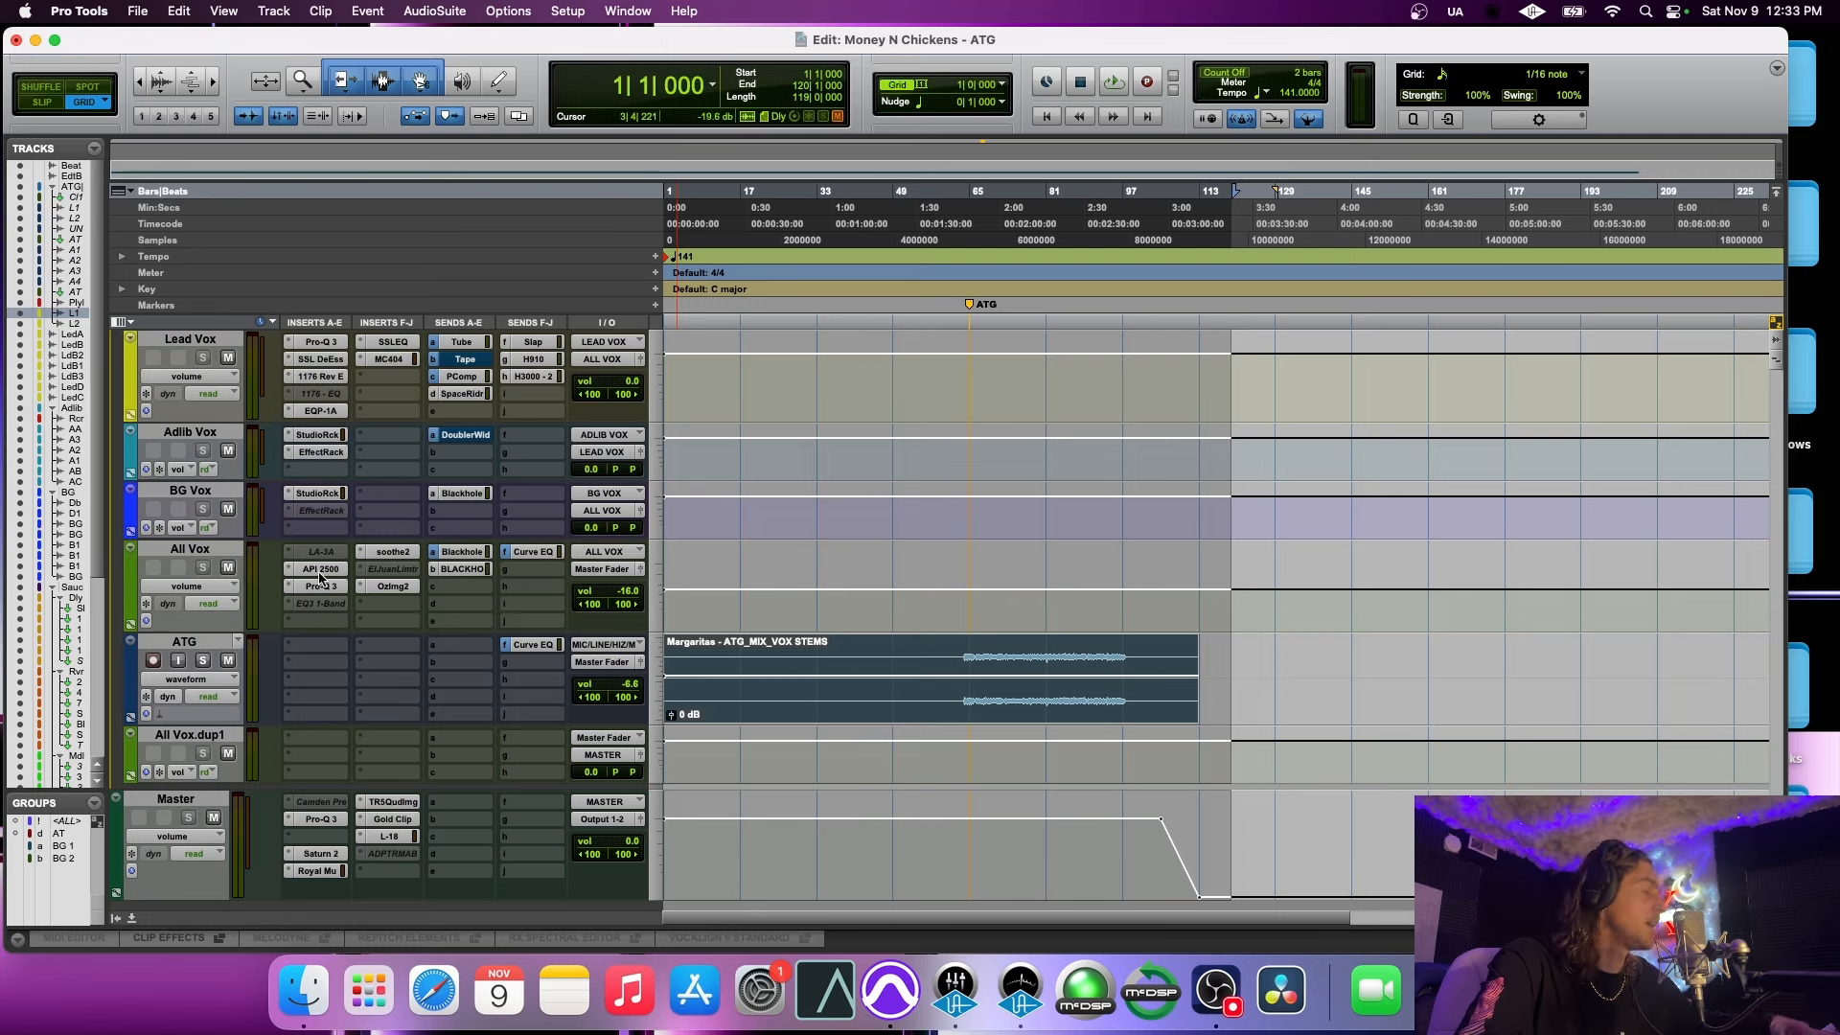
left_click(328, 569, "shift+super")
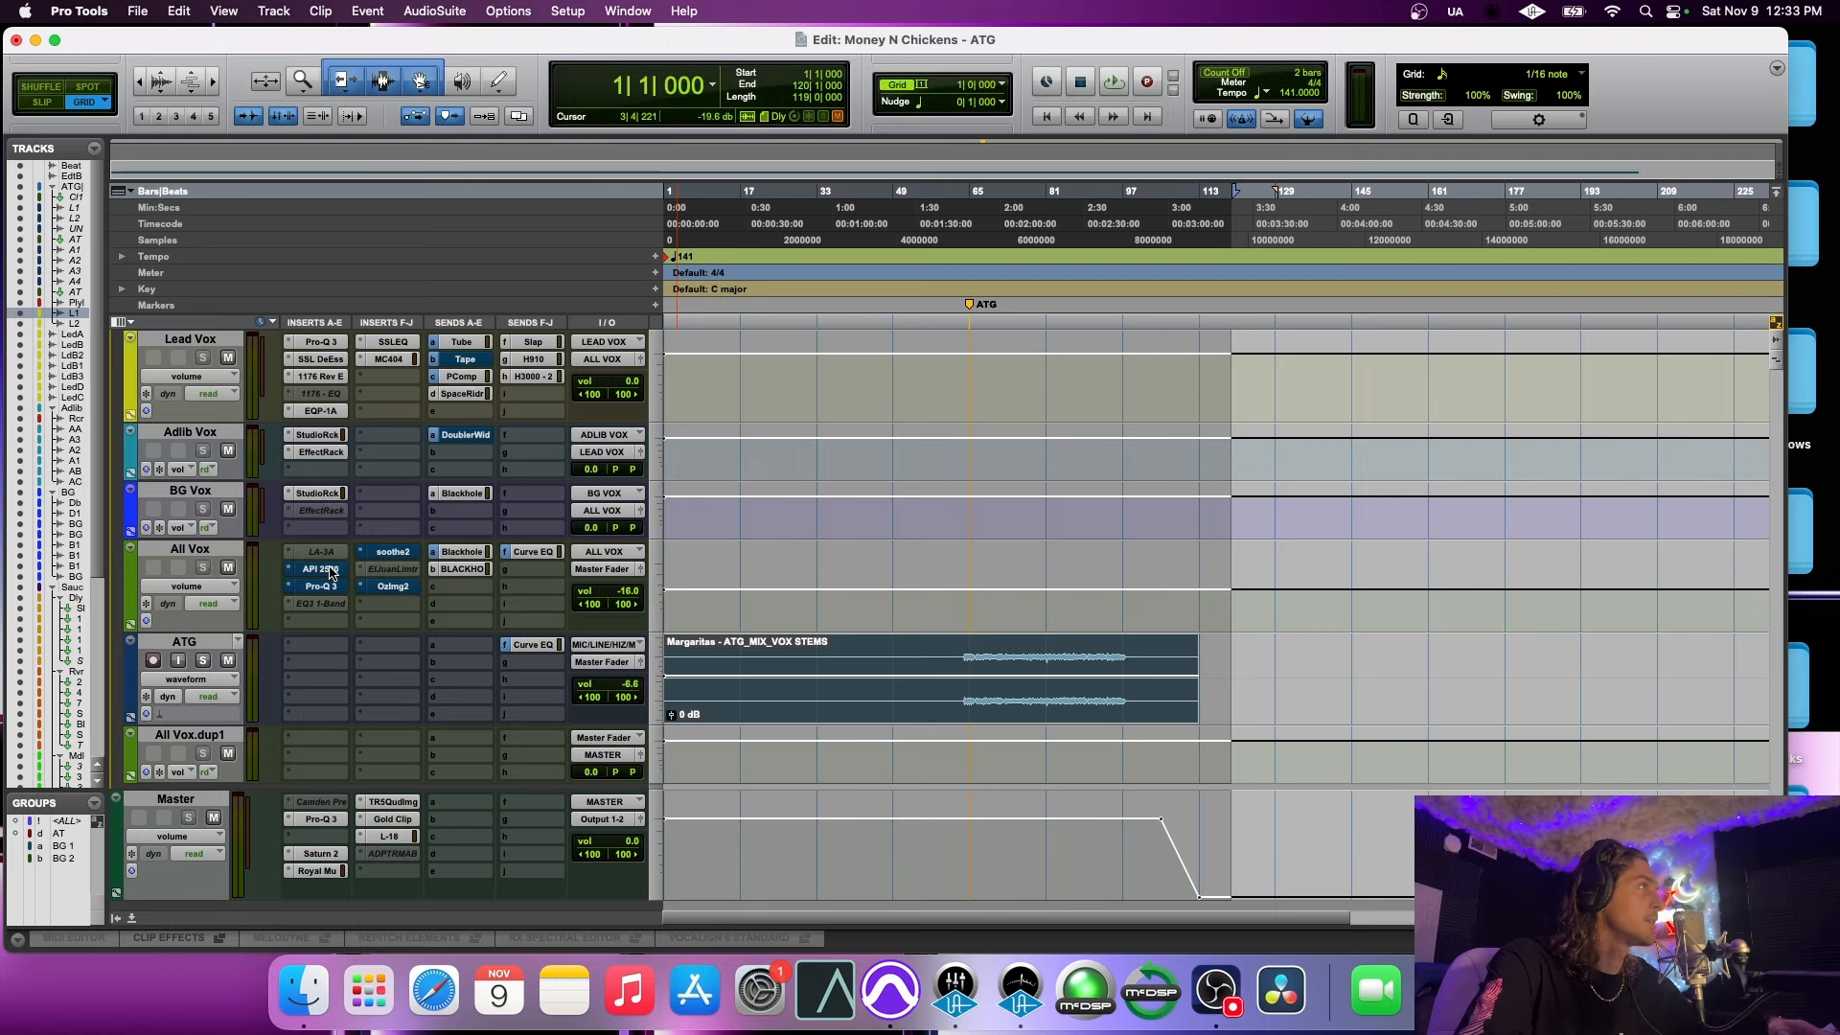
Play the vocals with the All Vox inserts bypassed, trying a higher All Vox volume and undoing it
key("space")
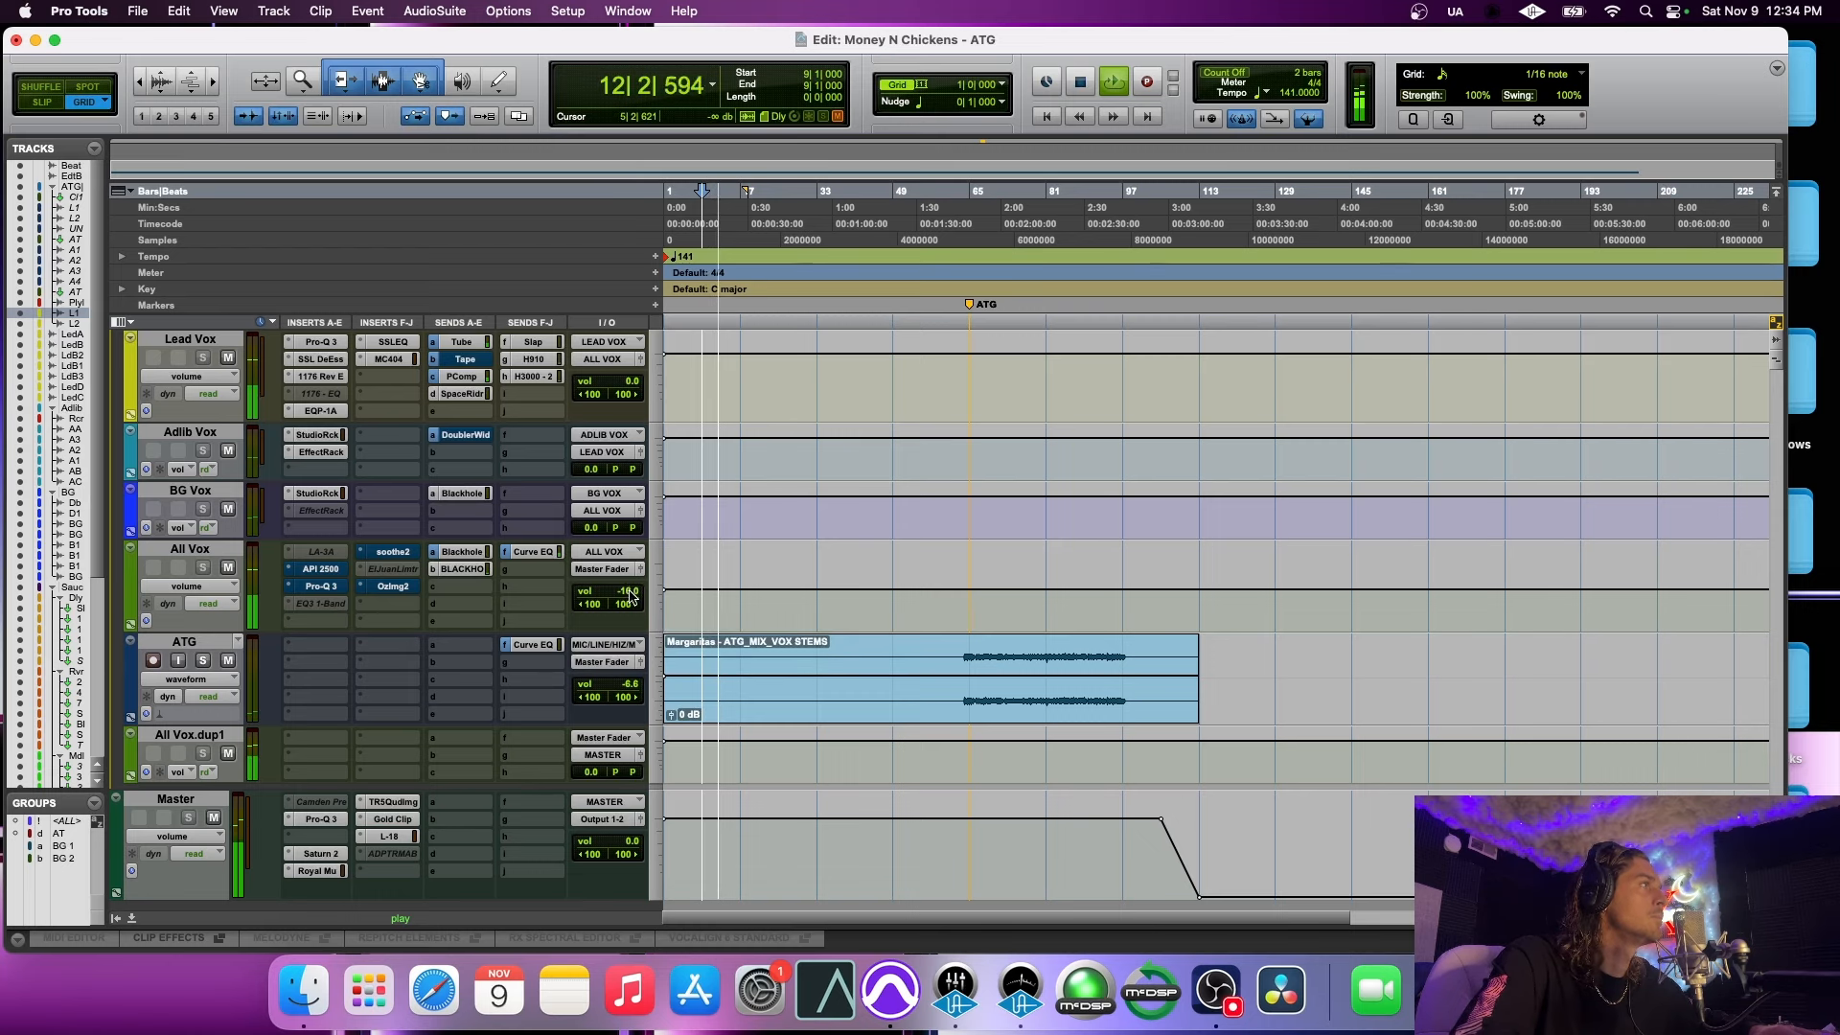
left_click_drag(629, 589, 631, 580)
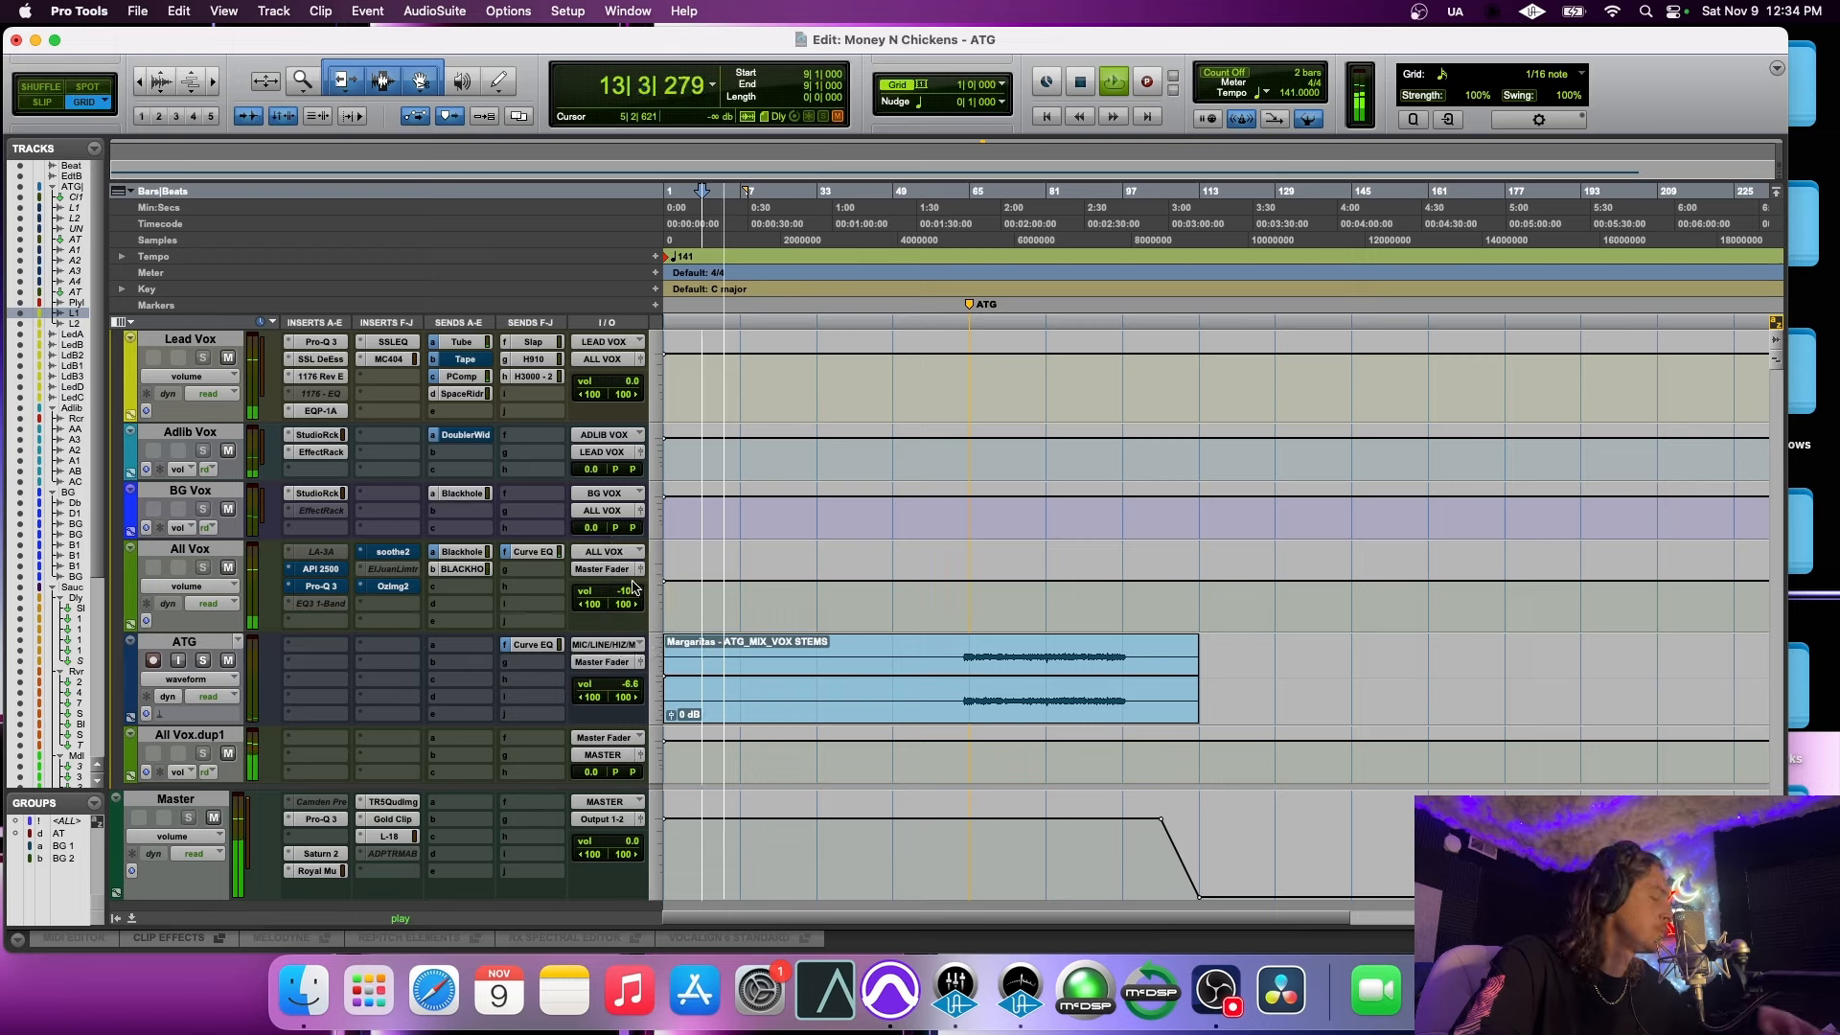
key("super+z")
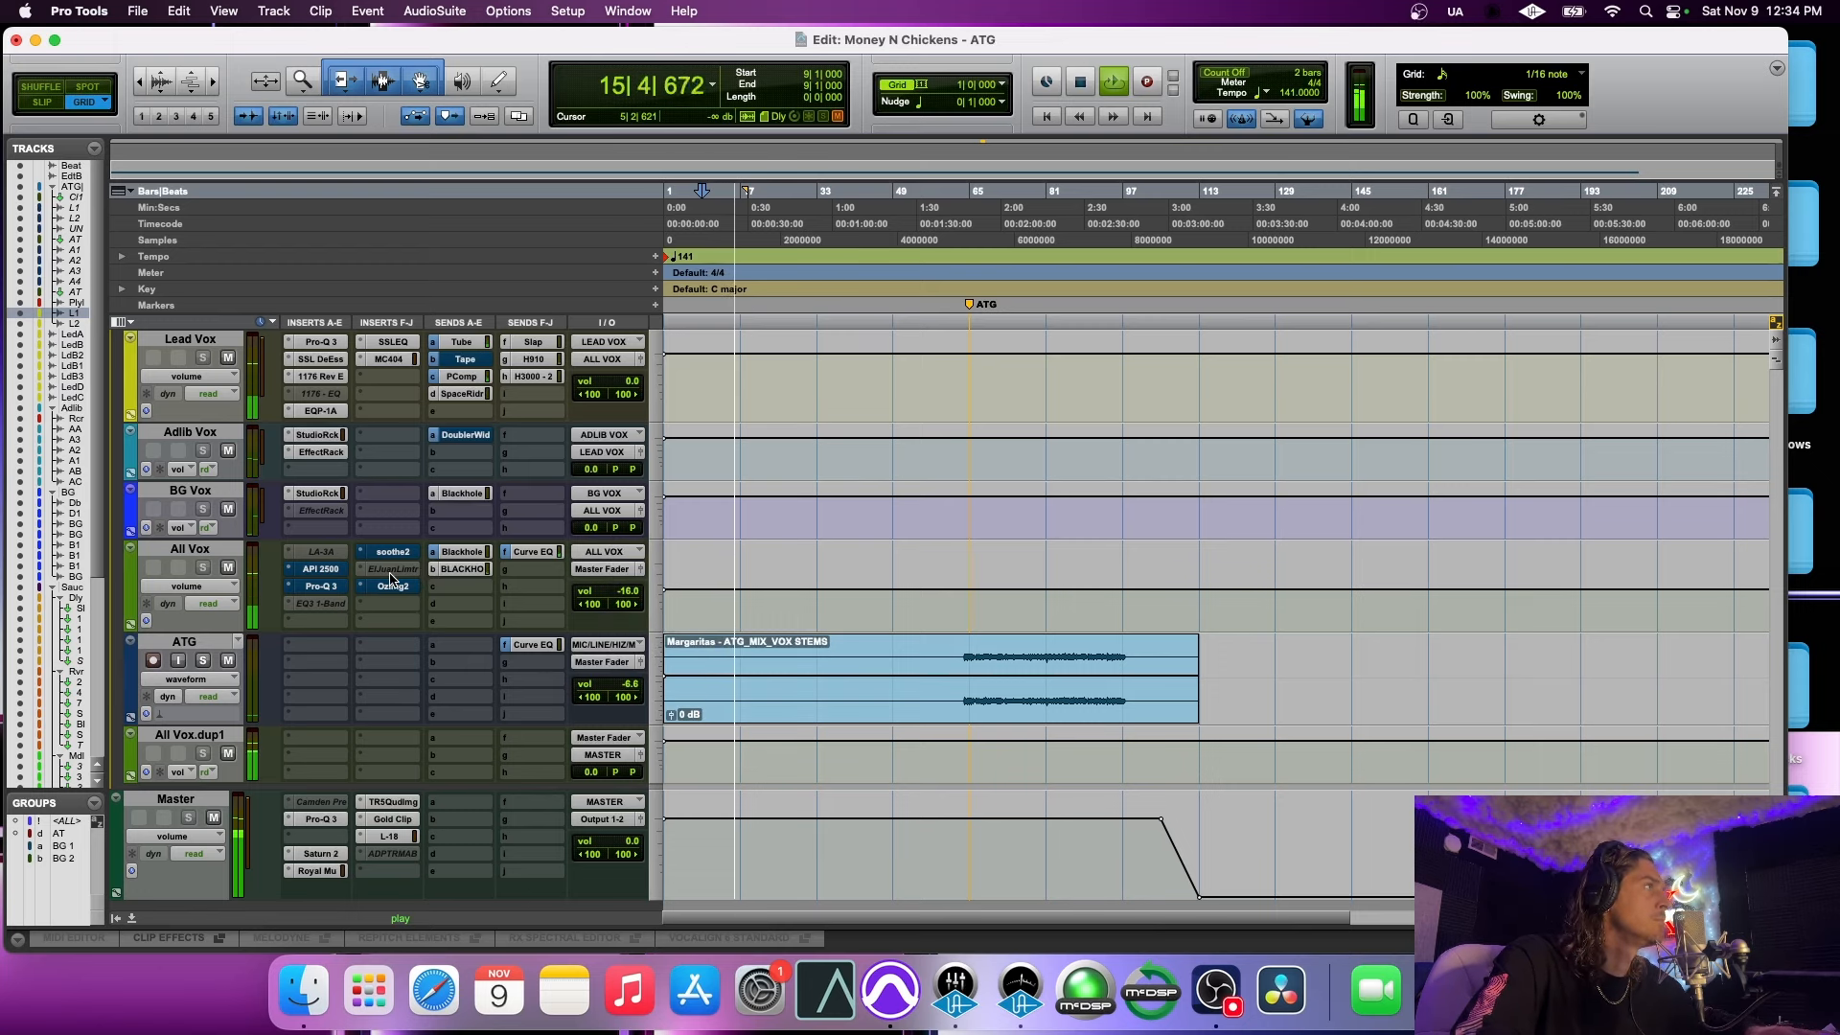
scroll(398, 575, "up", 3)
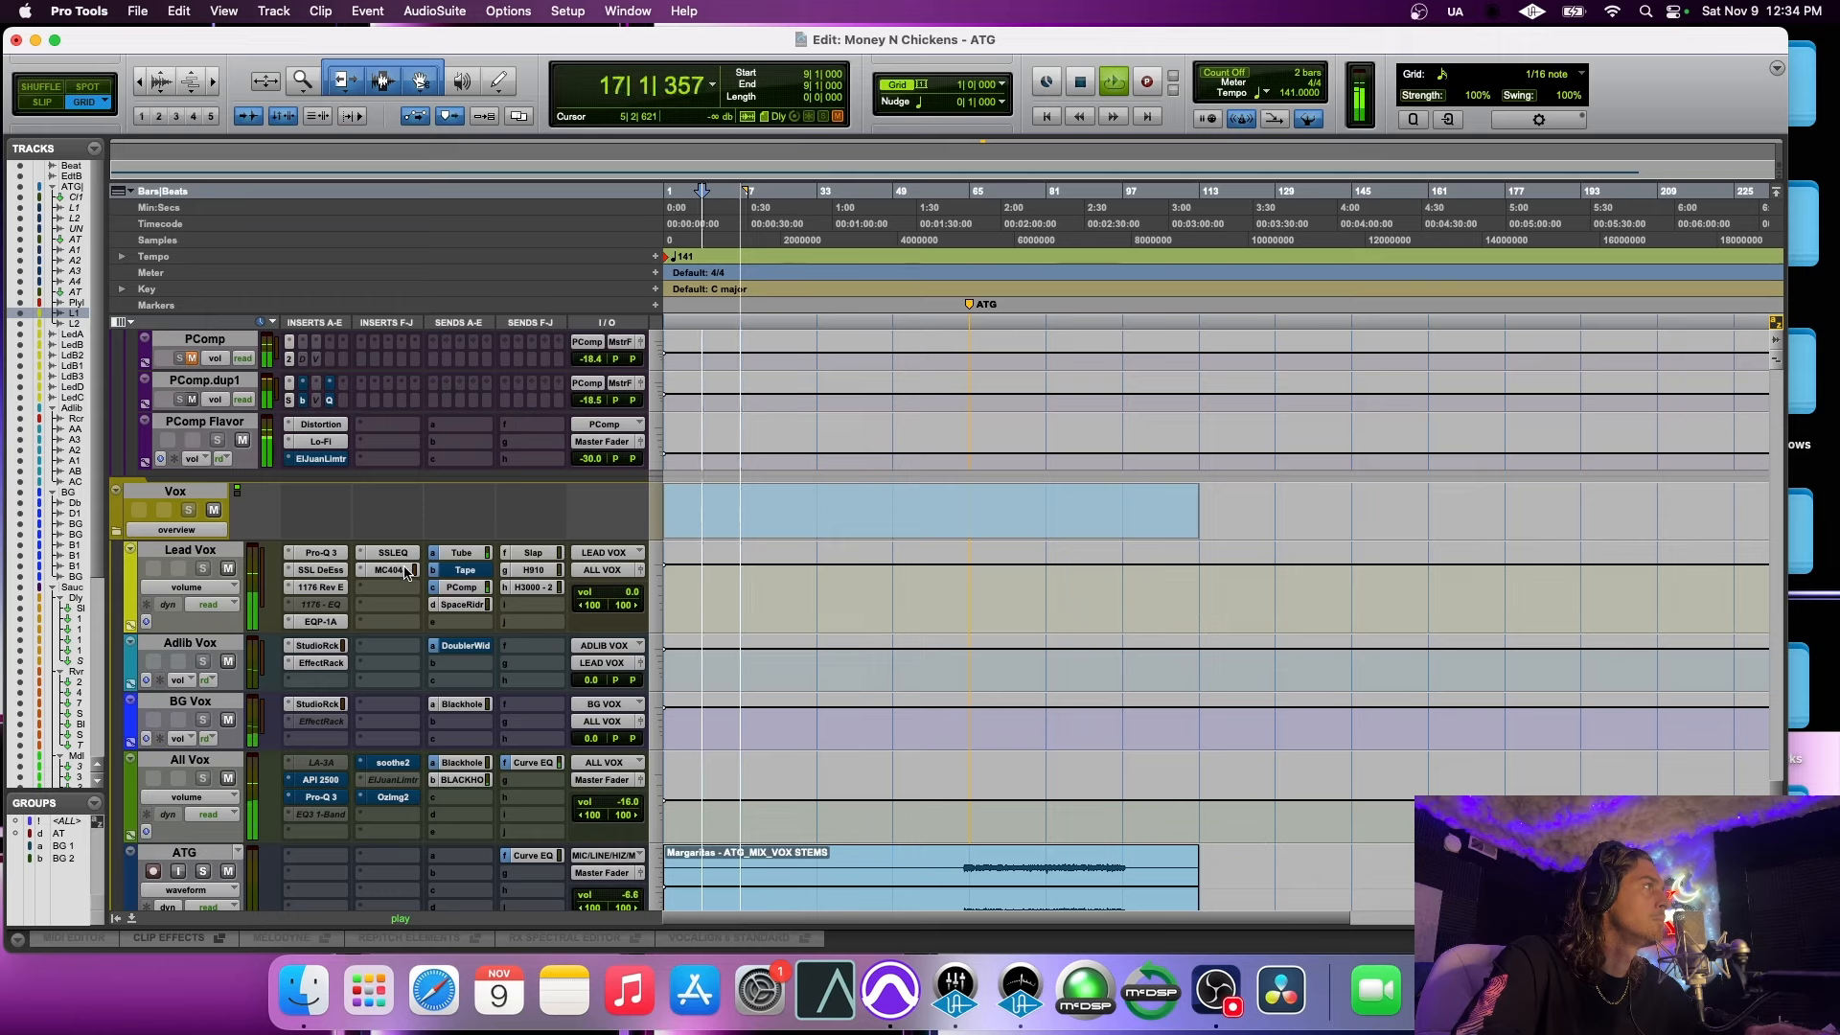
key("space")
Open the API 2500 compressor on All Vox and compare the vocals with it bypassed and active during playback
scroll(331, 728, "down", 2)
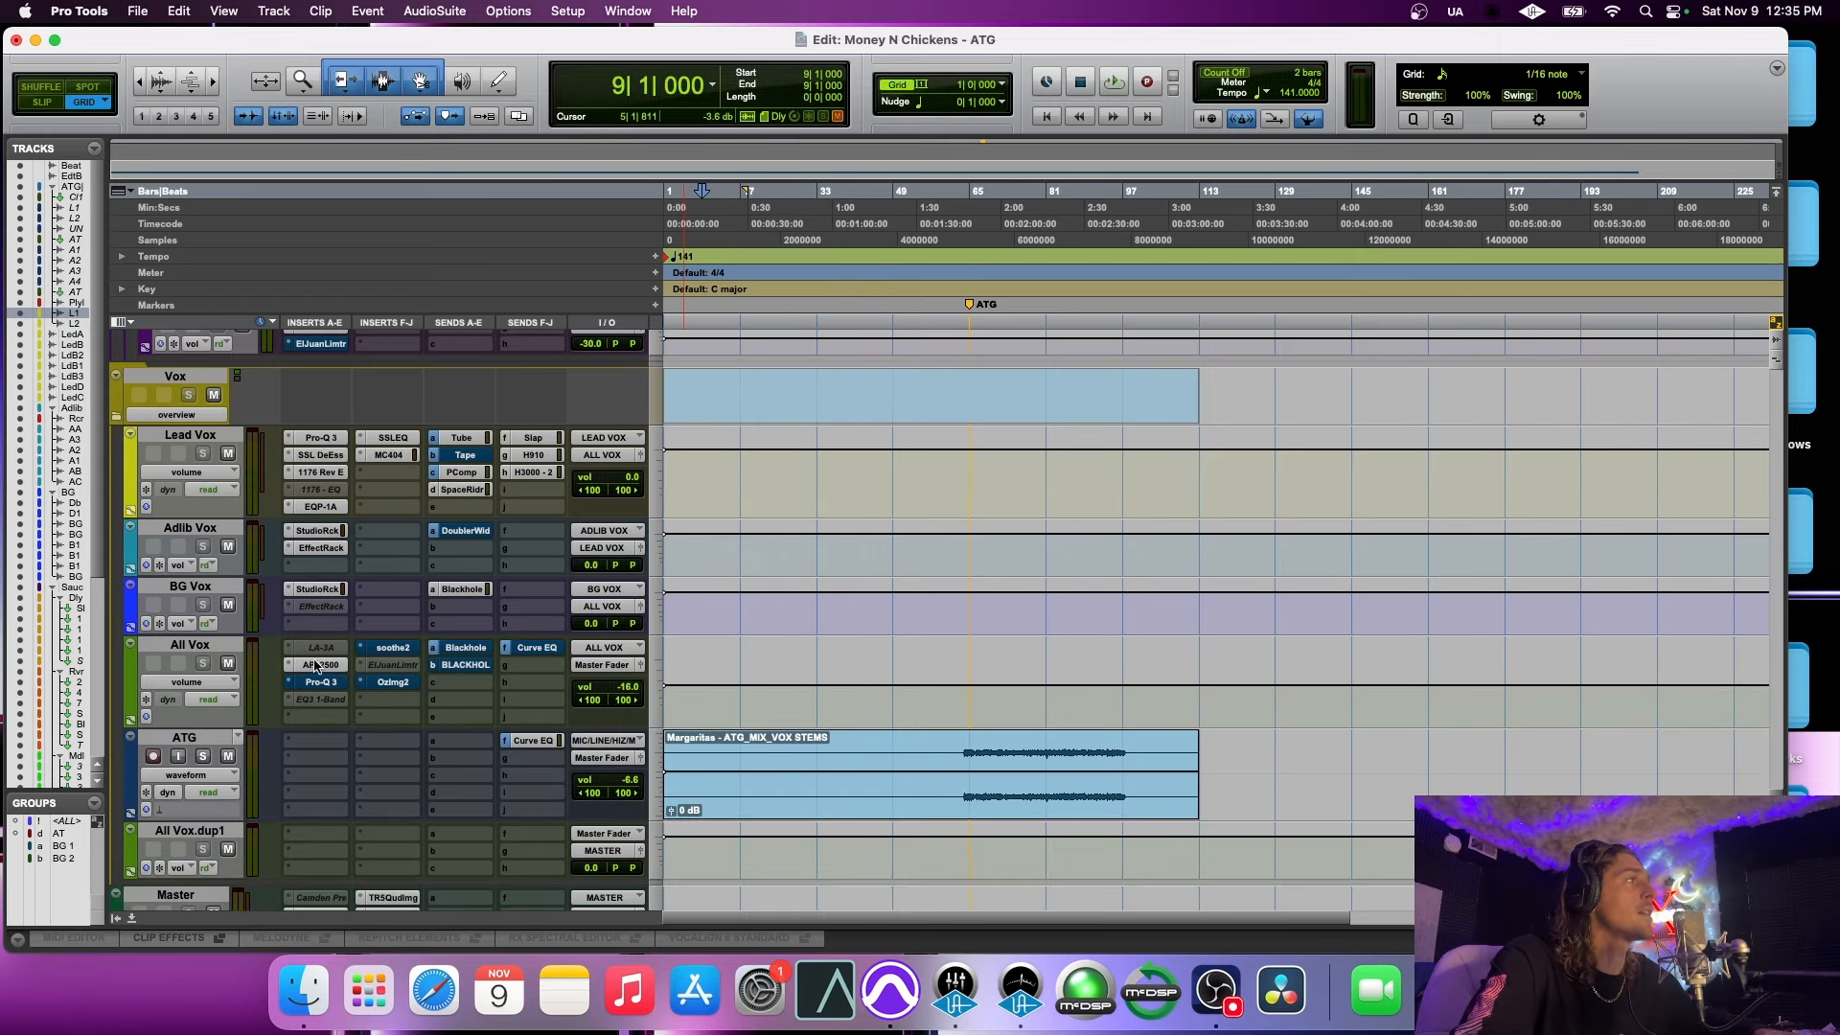
left_click(315, 664)
left_click_drag(539, 77, 632, 283)
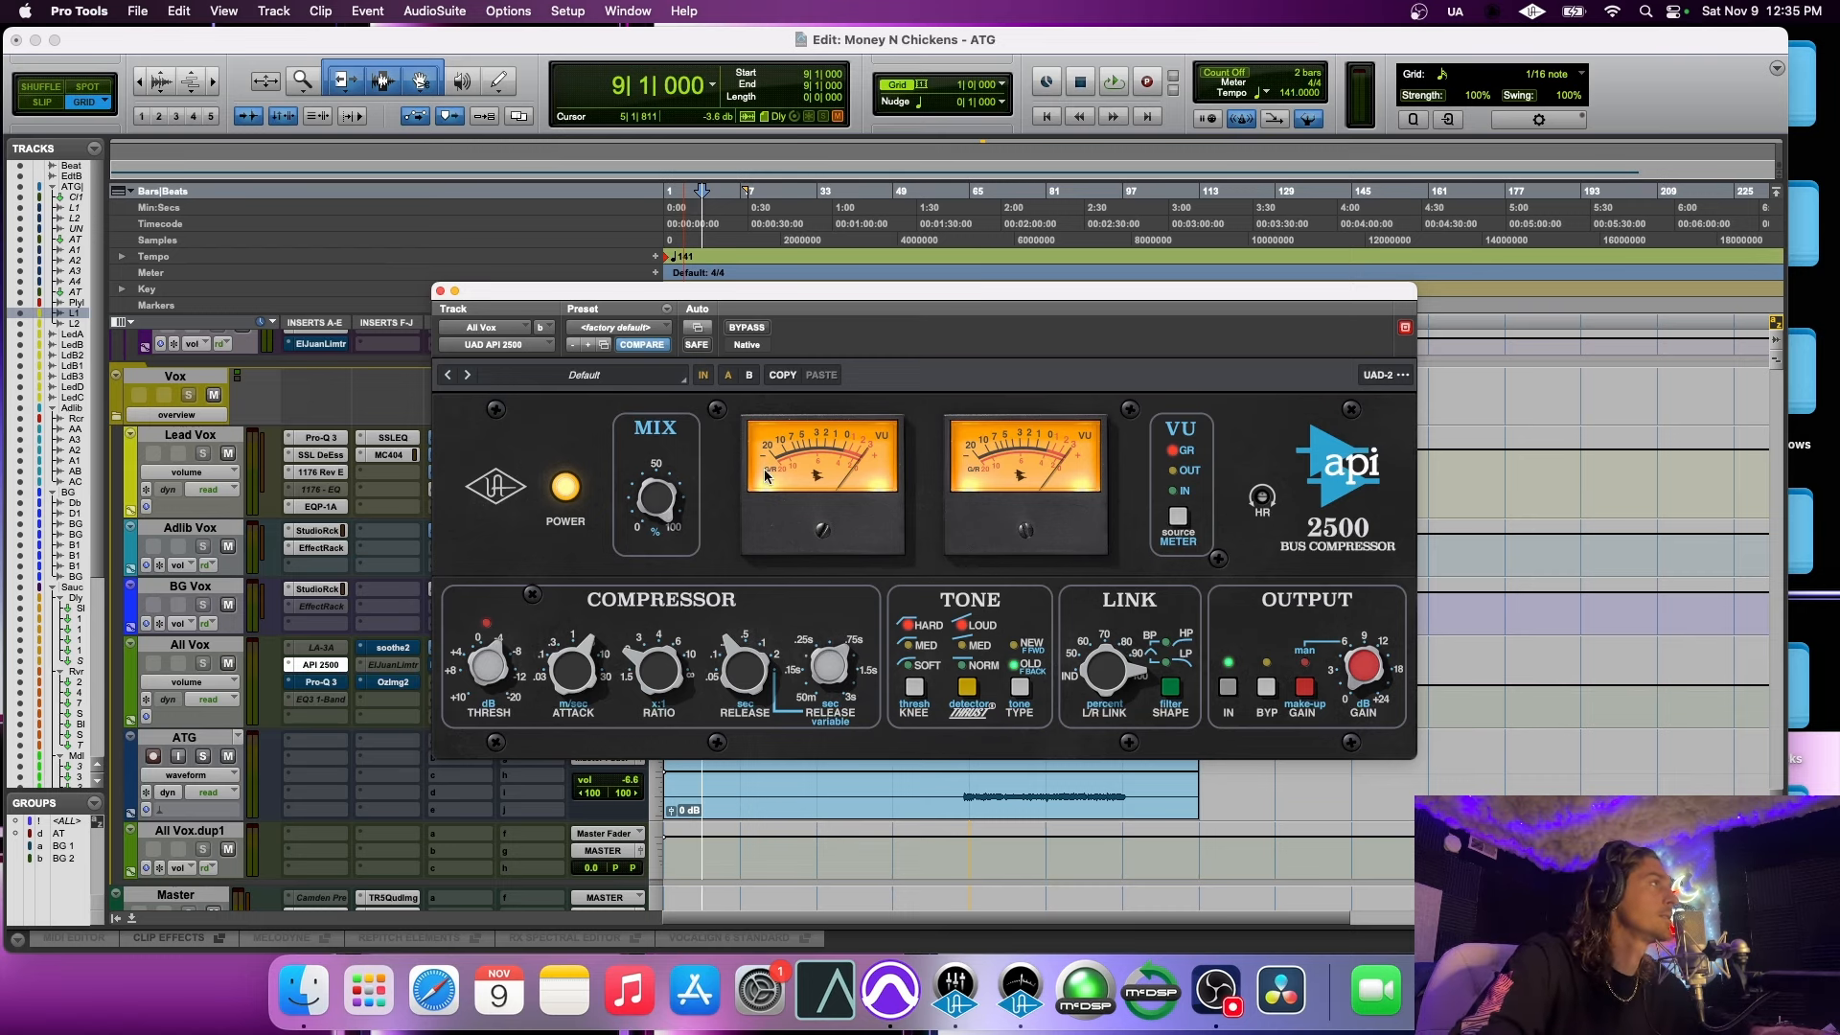
left_click(744, 328)
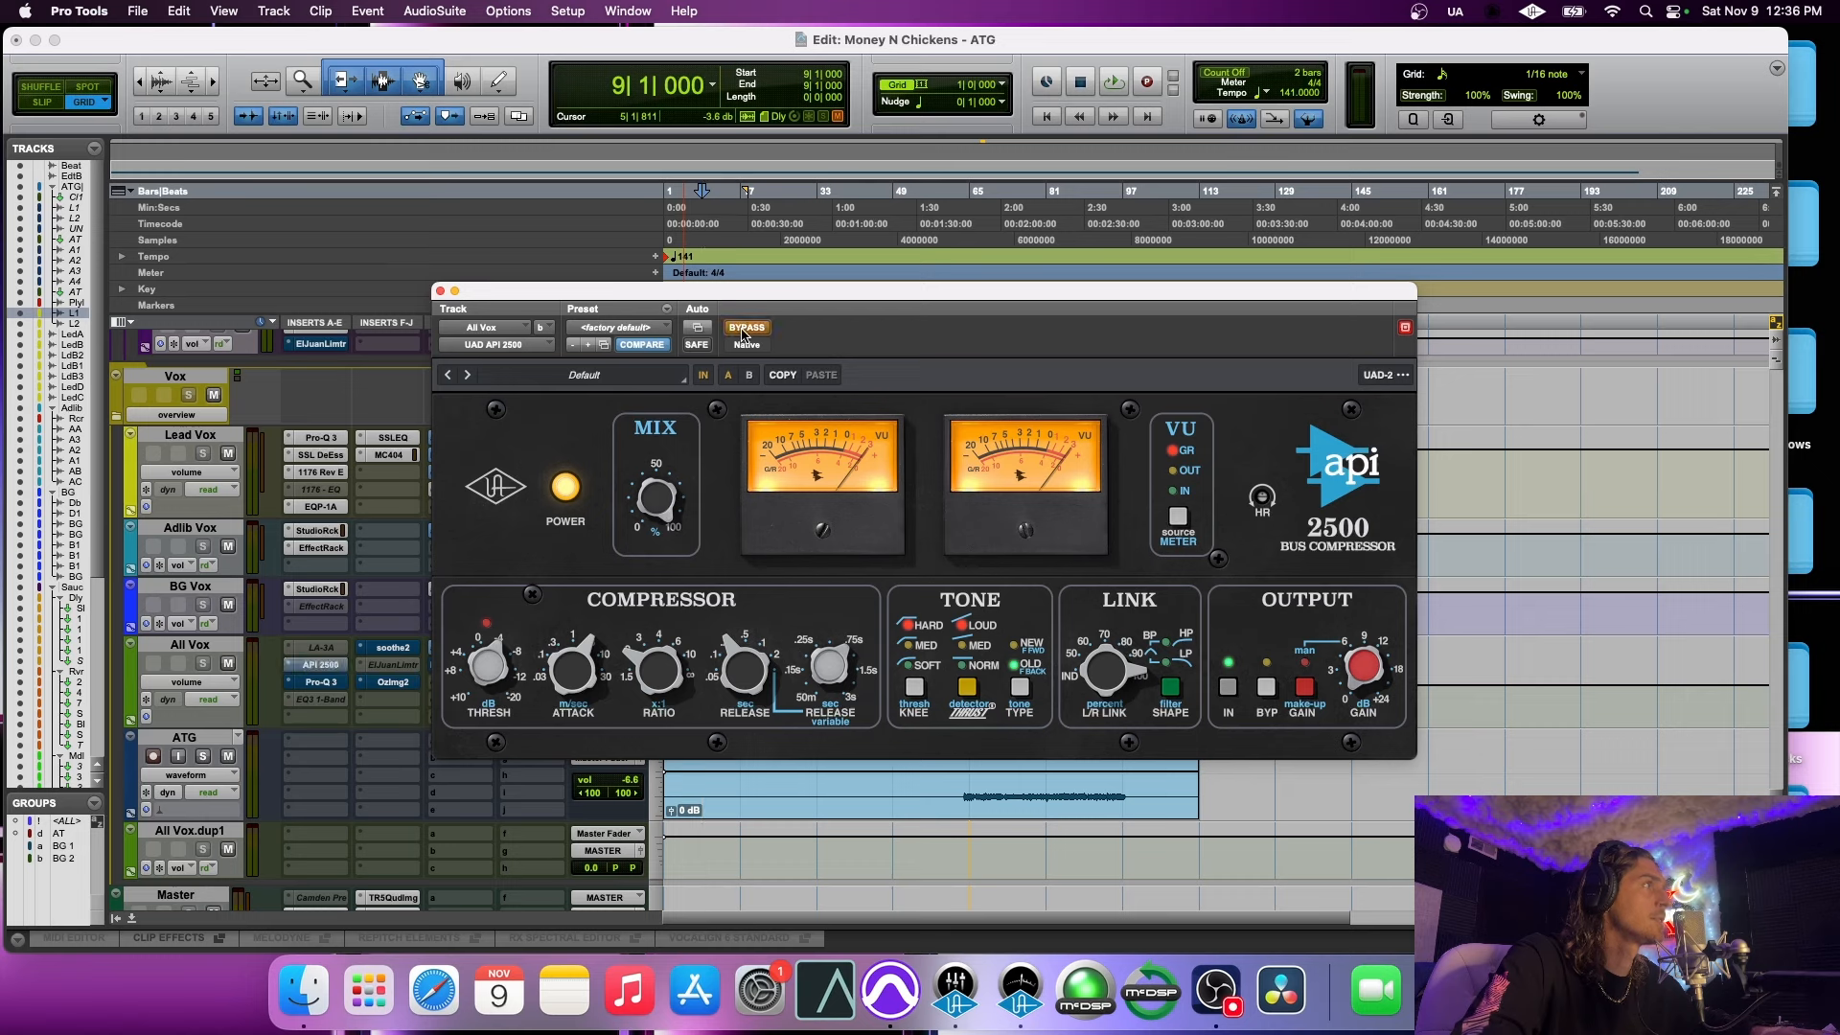
key("space")
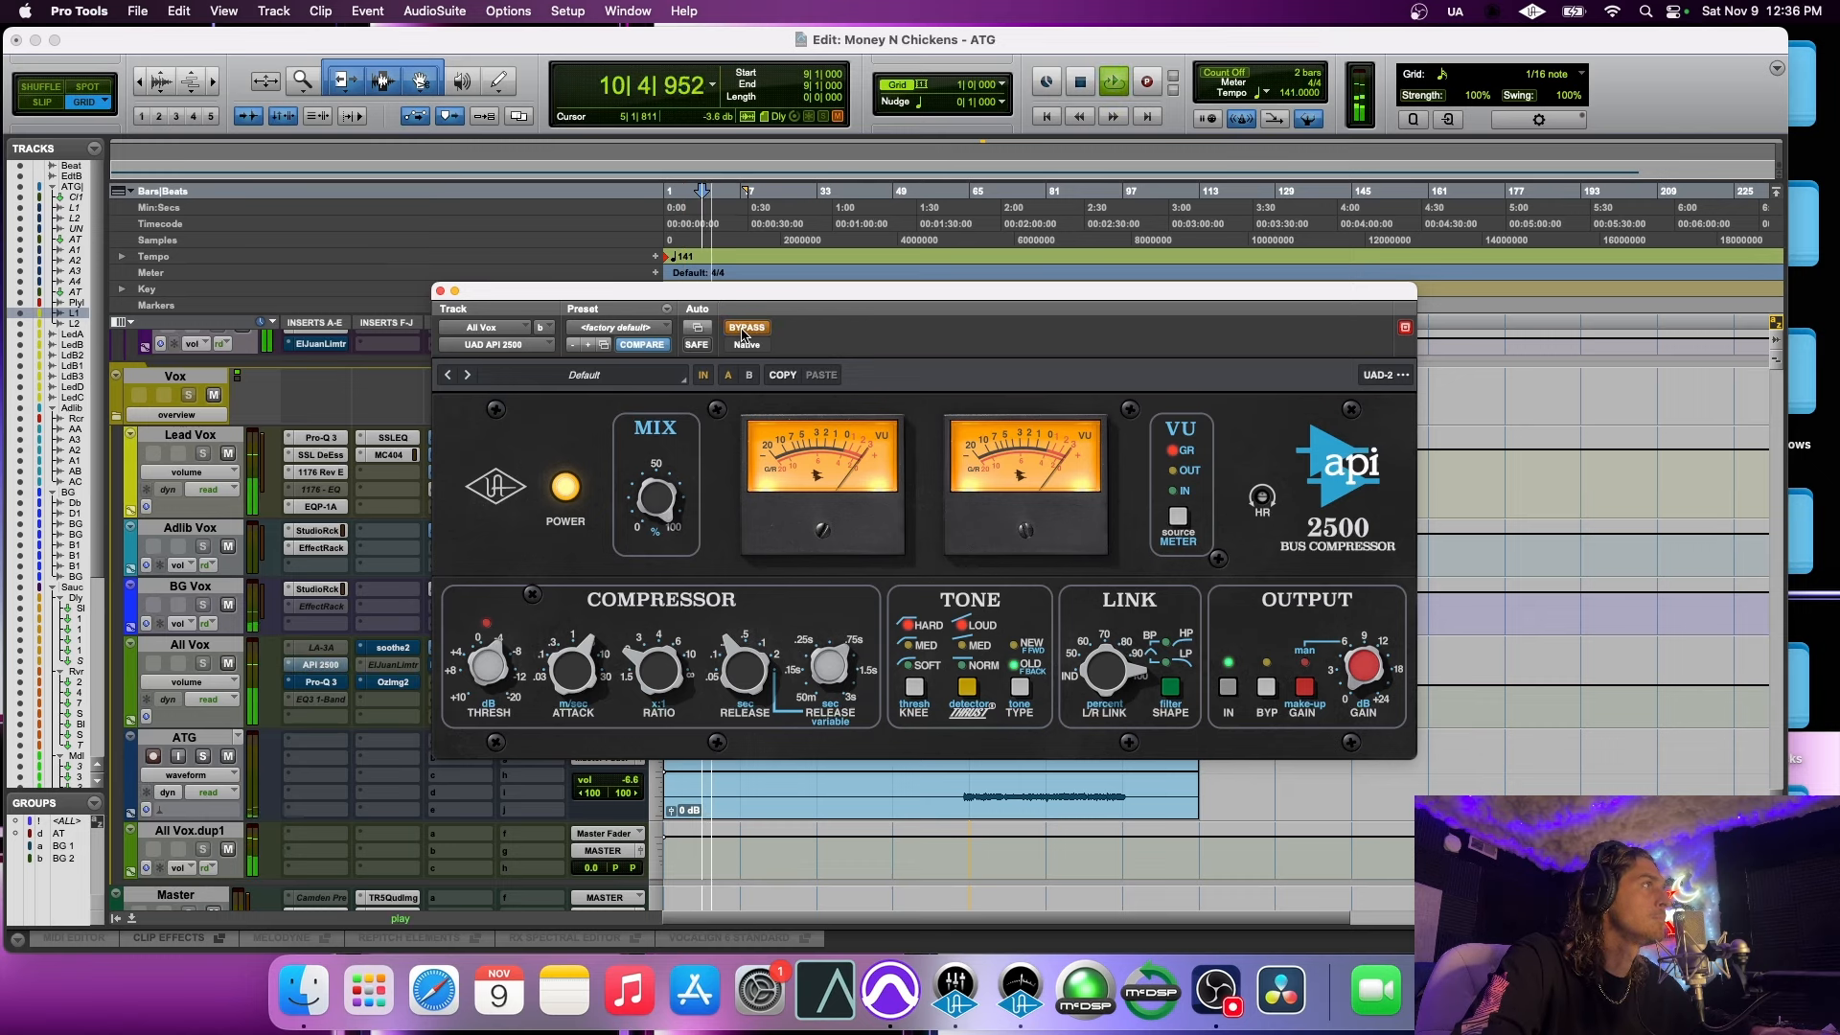
left_click(744, 328)
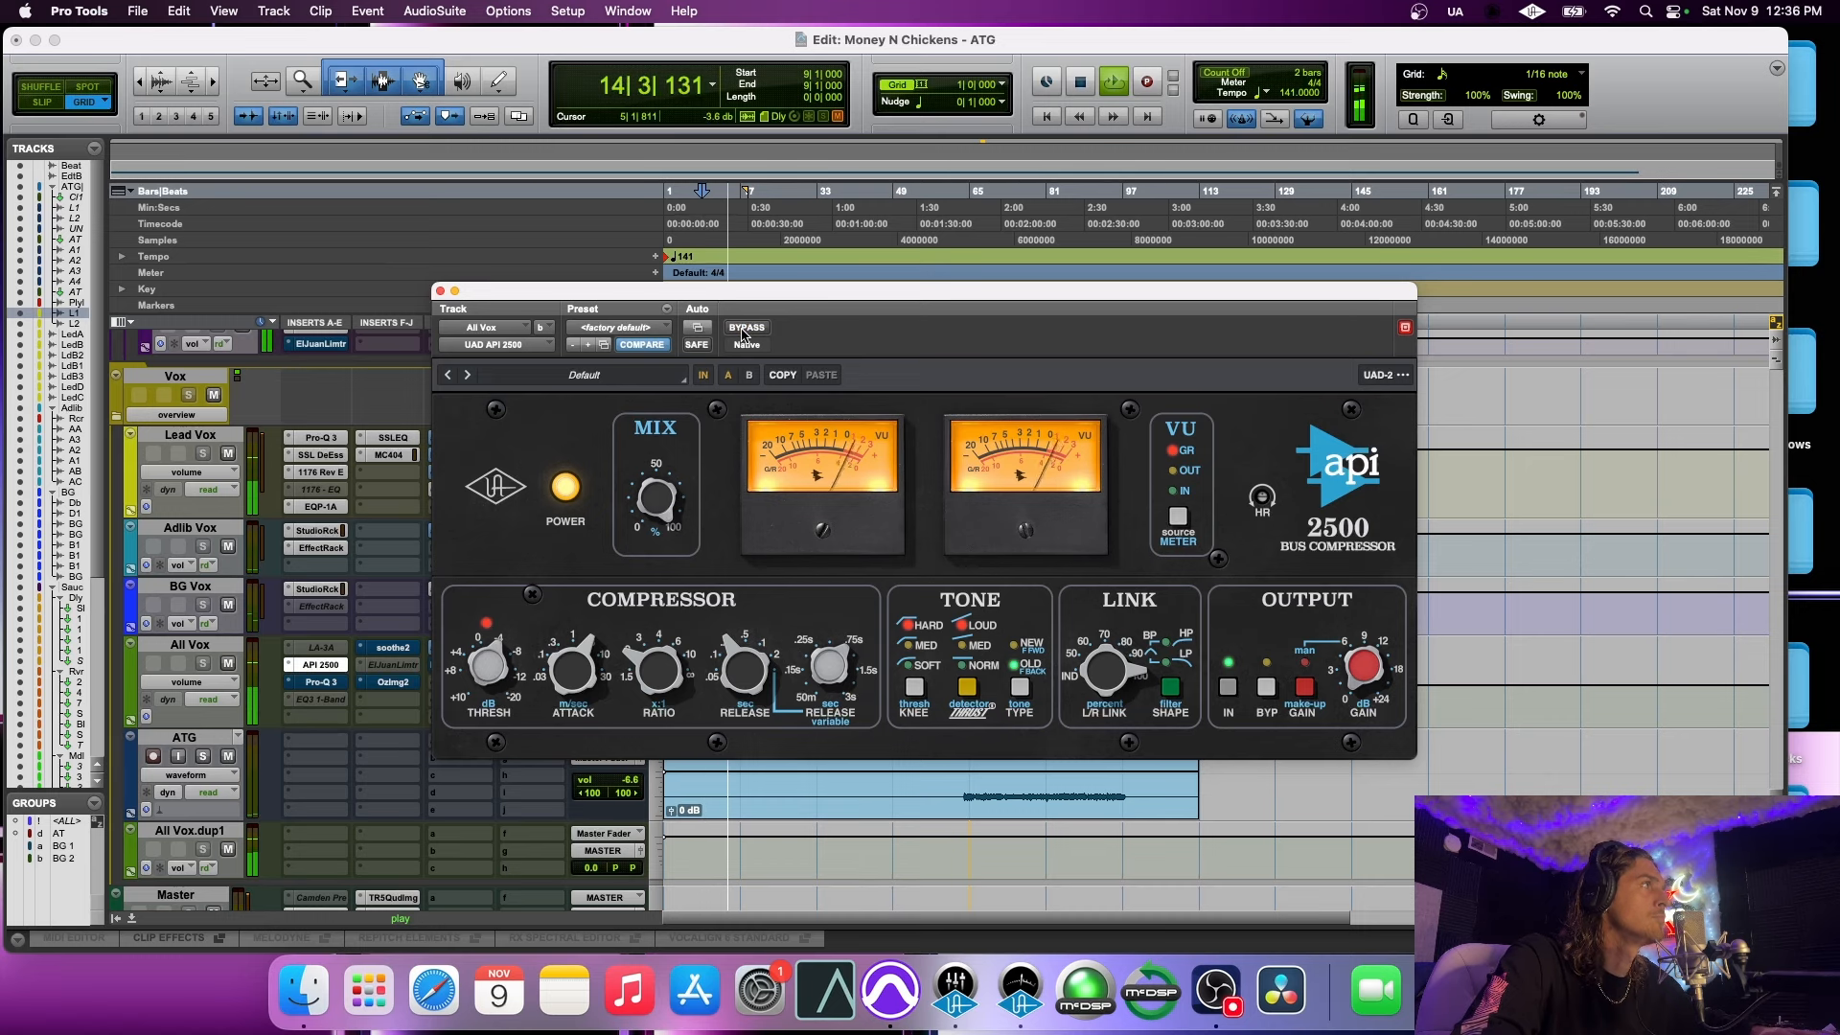
left_click(744, 329)
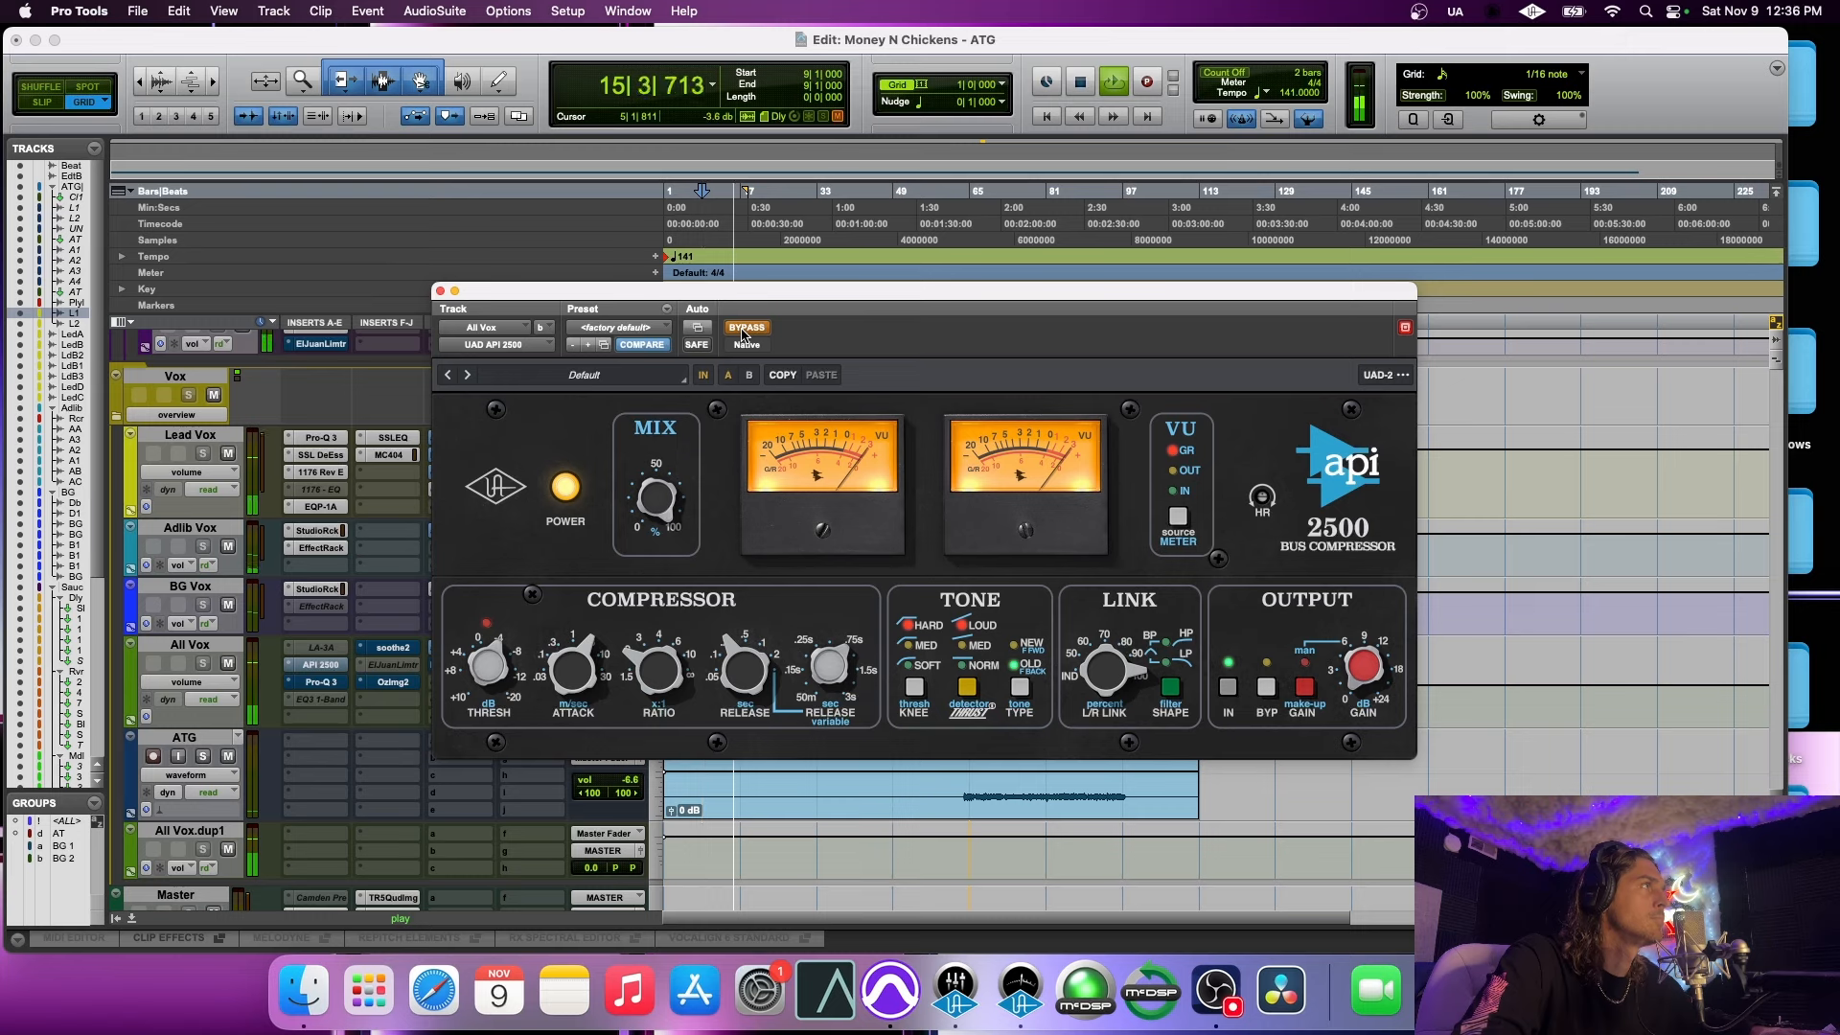
left_click(743, 329)
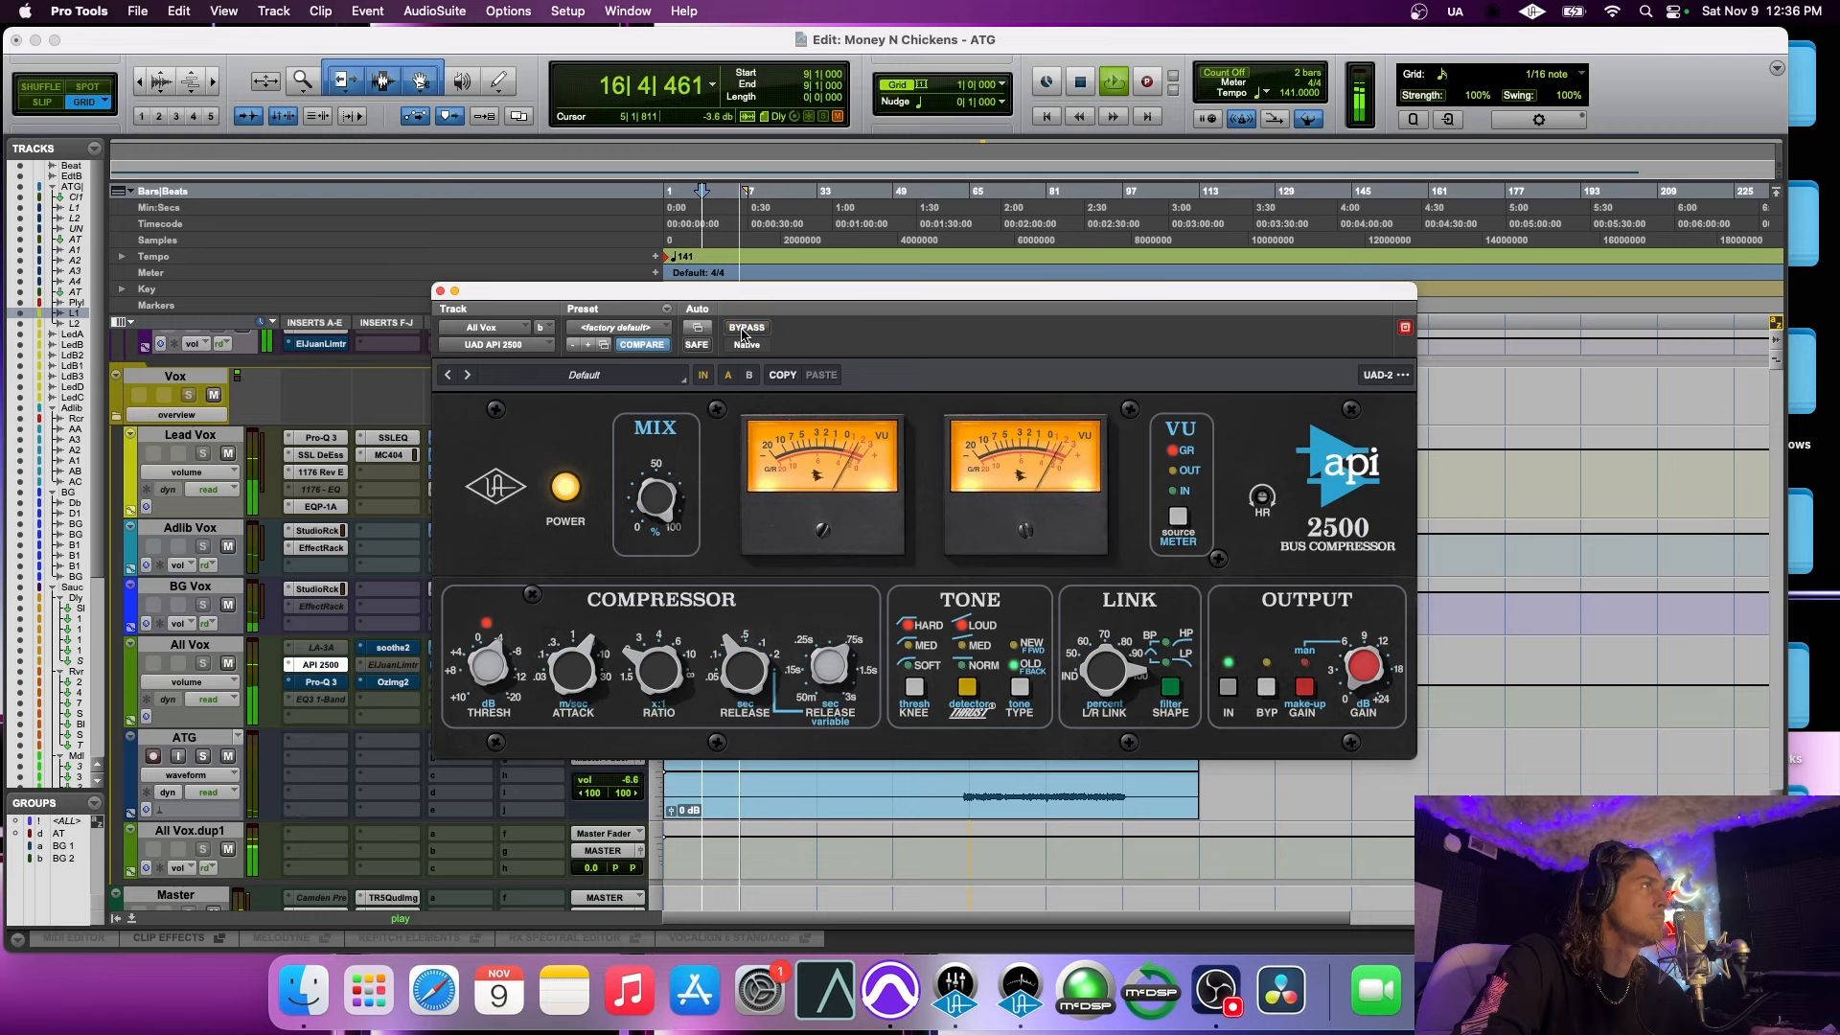
key("space")
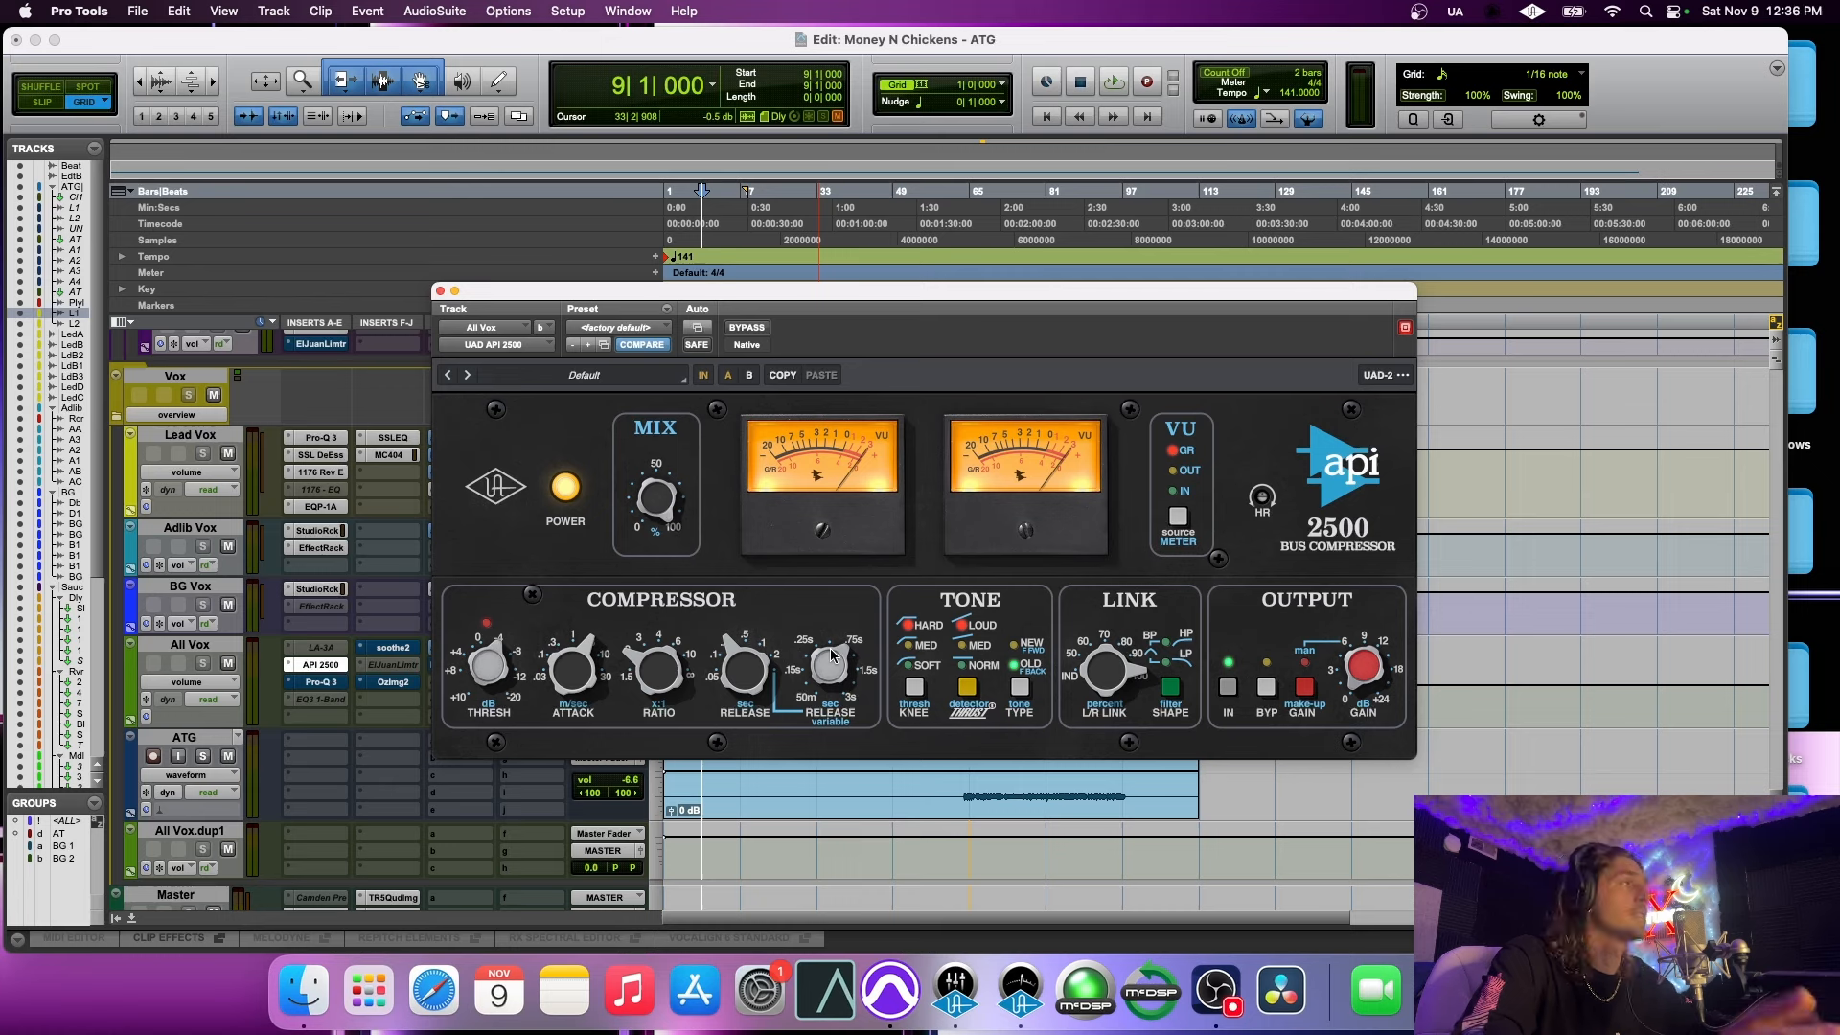
Open the Pro-Q 3 on All Vox in place of the compressor and take it out of bypass during playback
left_click(439, 291)
left_click(318, 682)
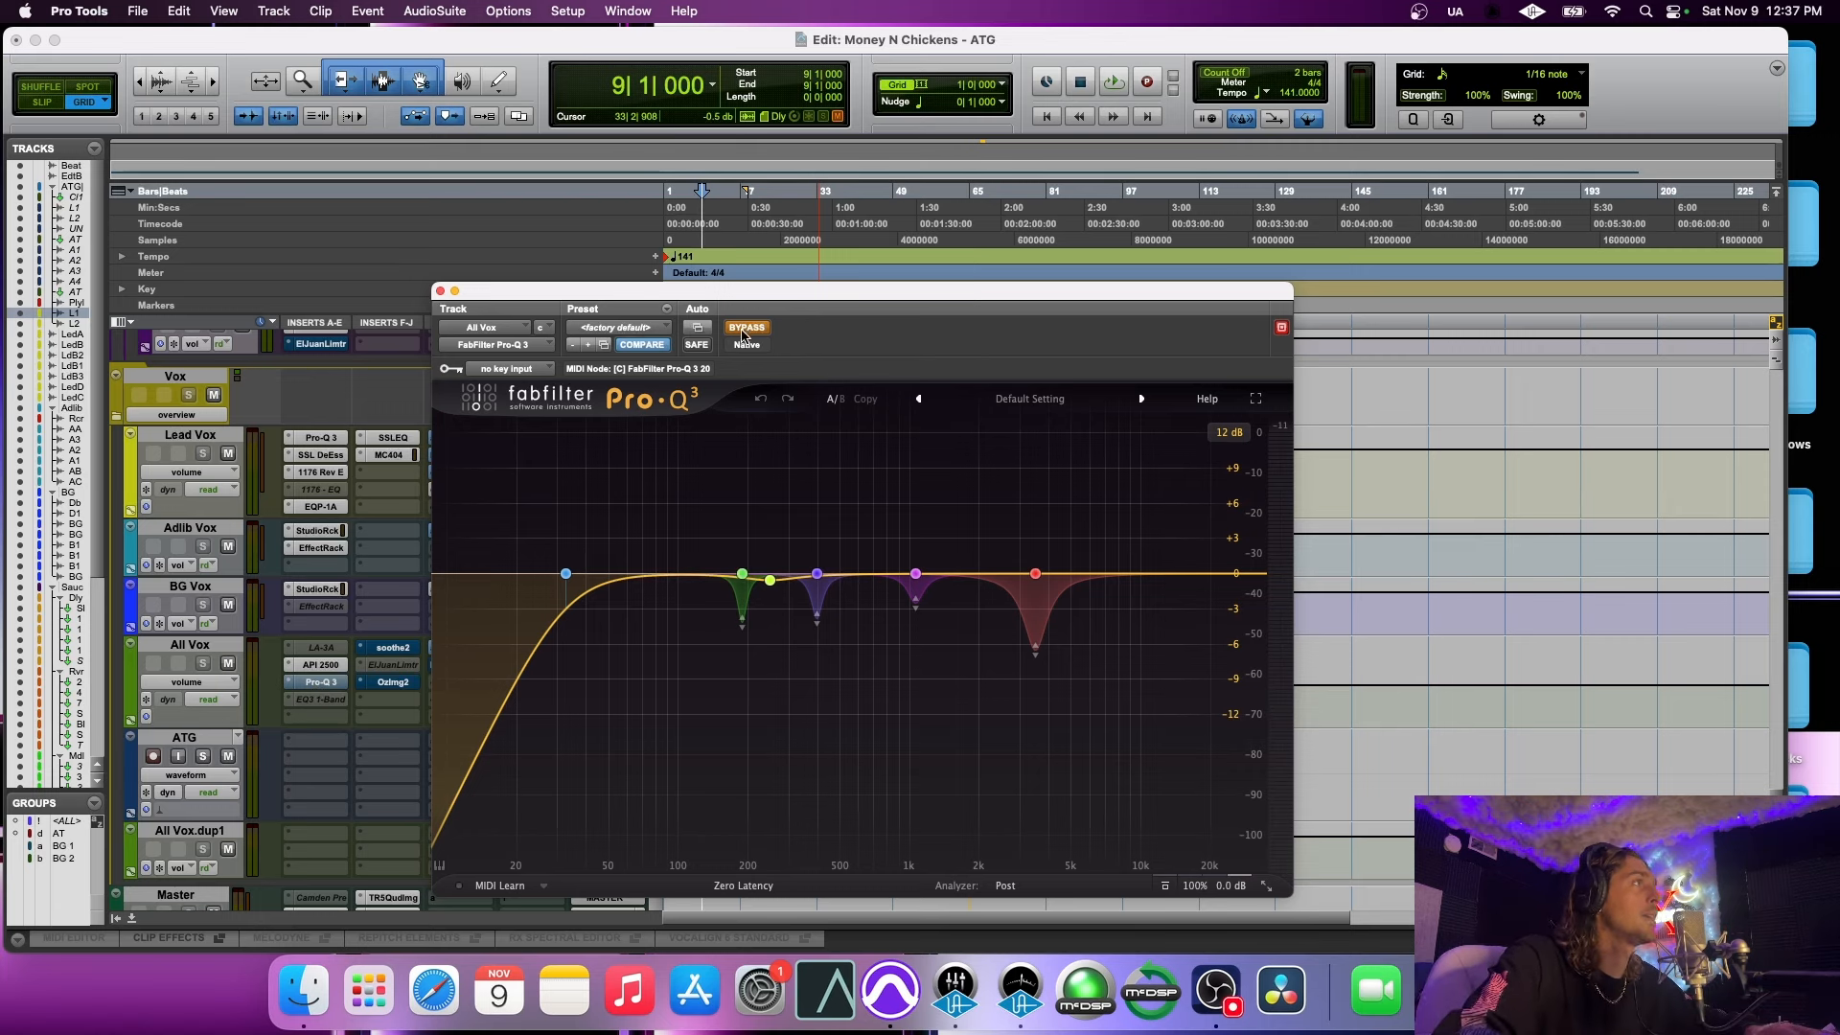
key("space")
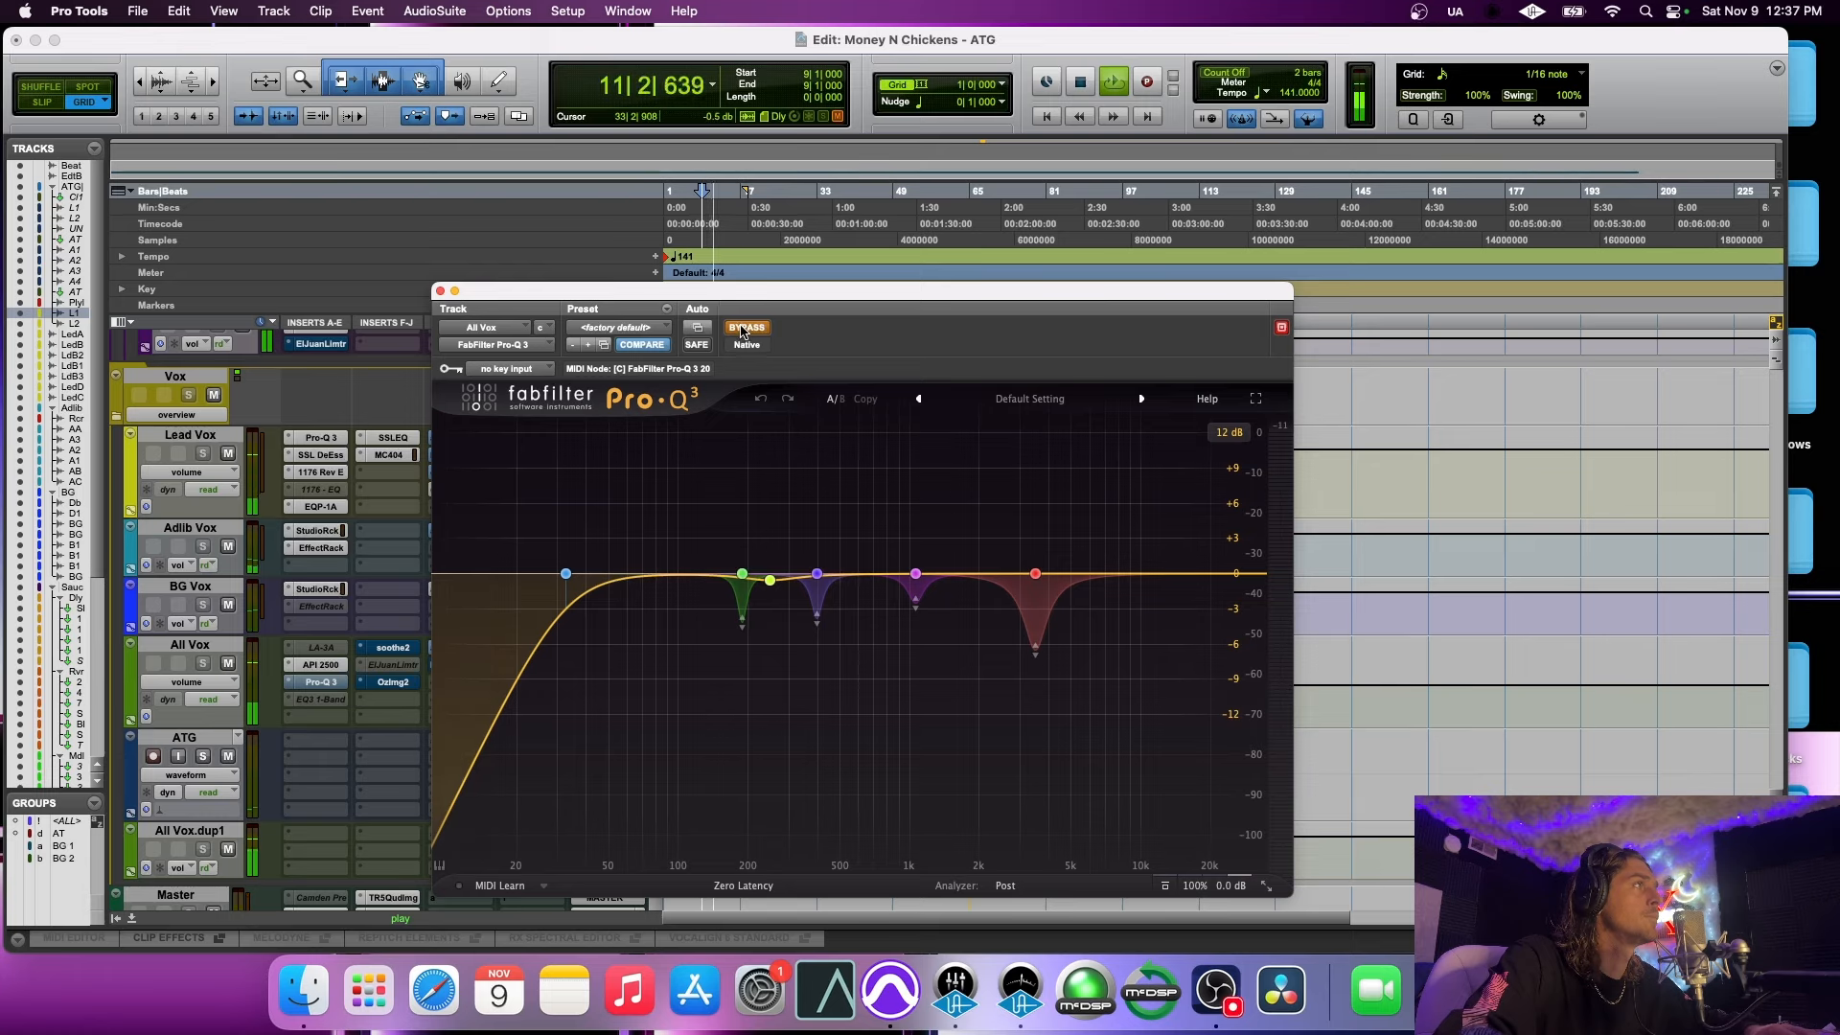
left_click(742, 330)
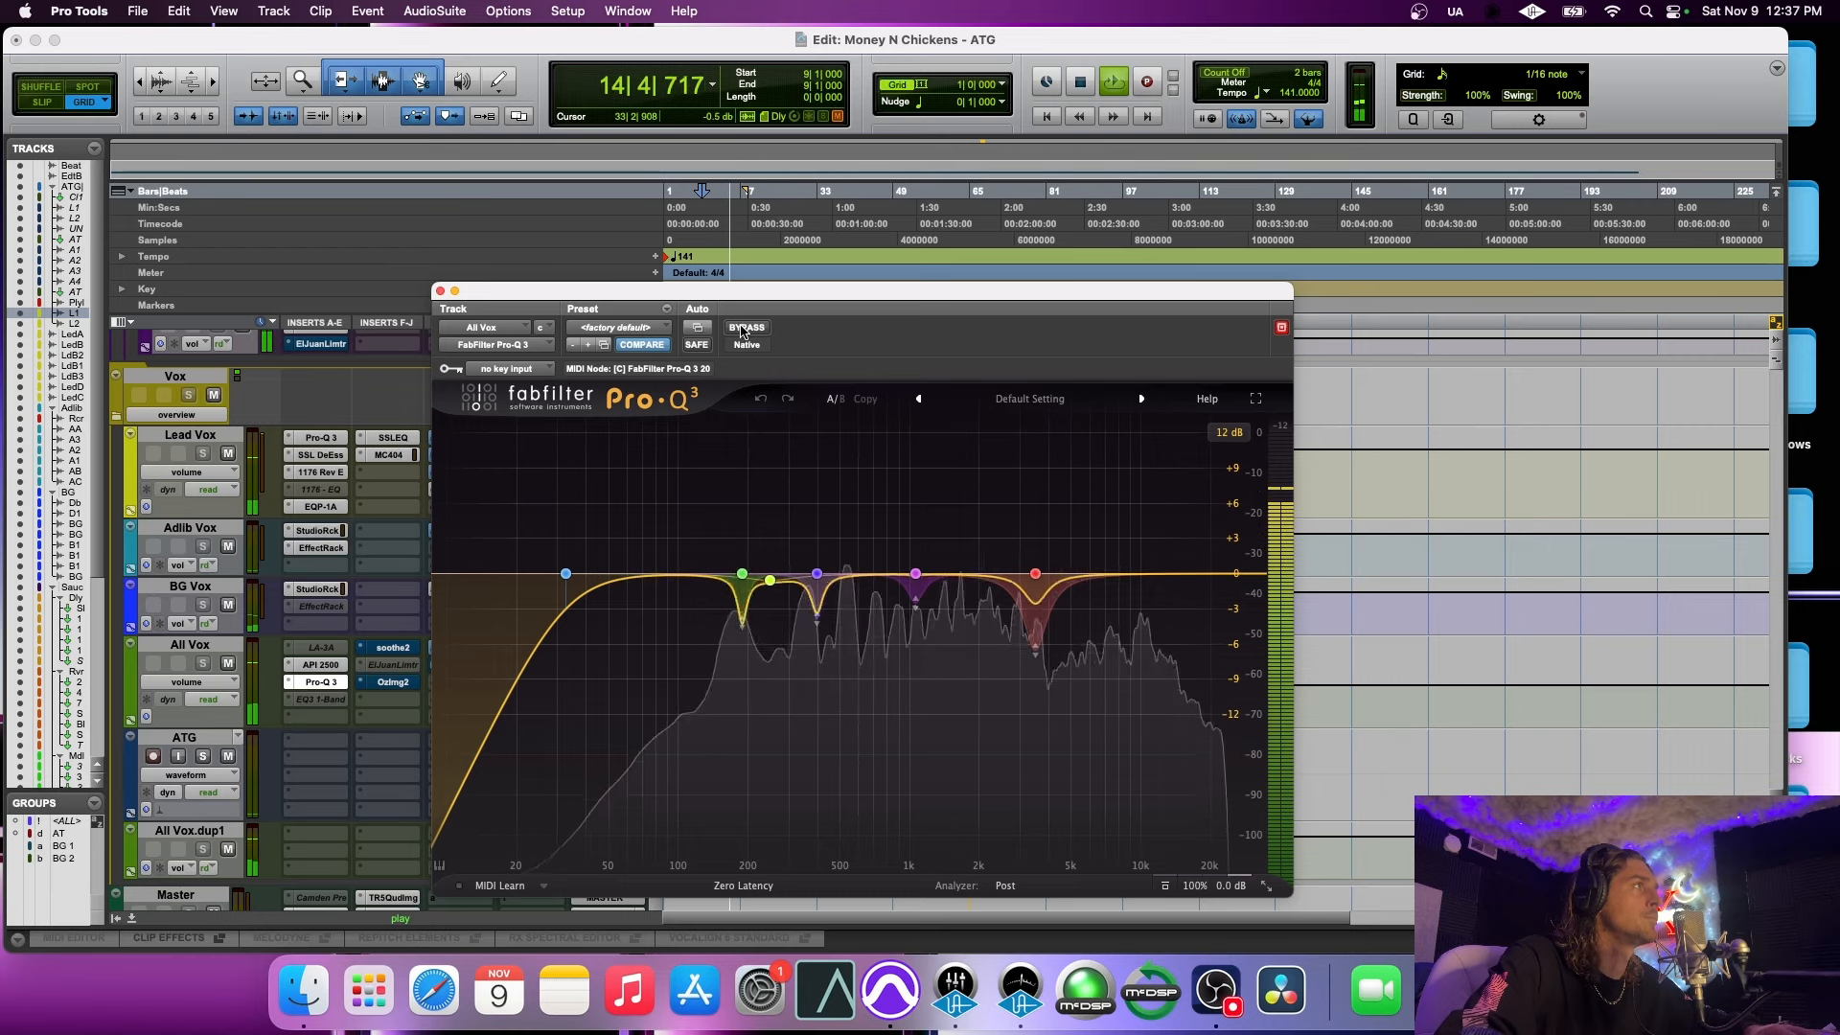
key("space")
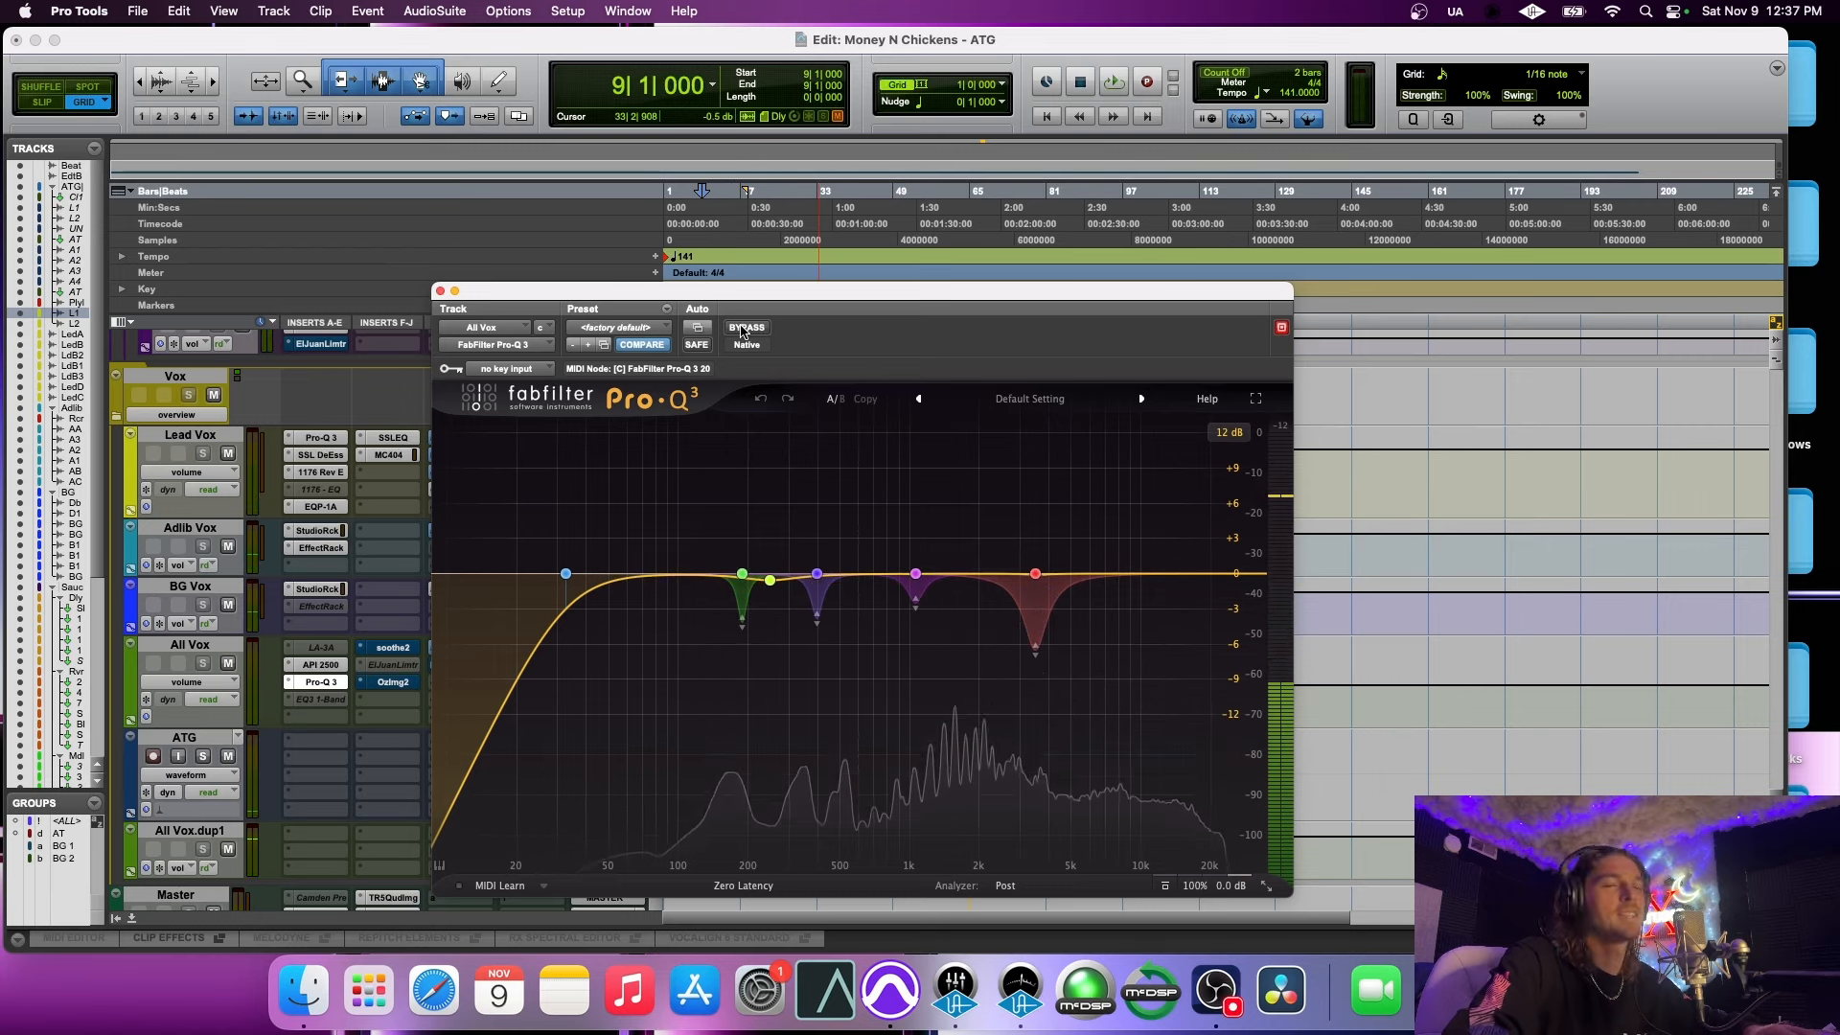
Solo the 1057 Hz dynamic band in Pro-Q 3 repeatedly during playback to hear the frequencies it treats
mouse_move(915, 573)
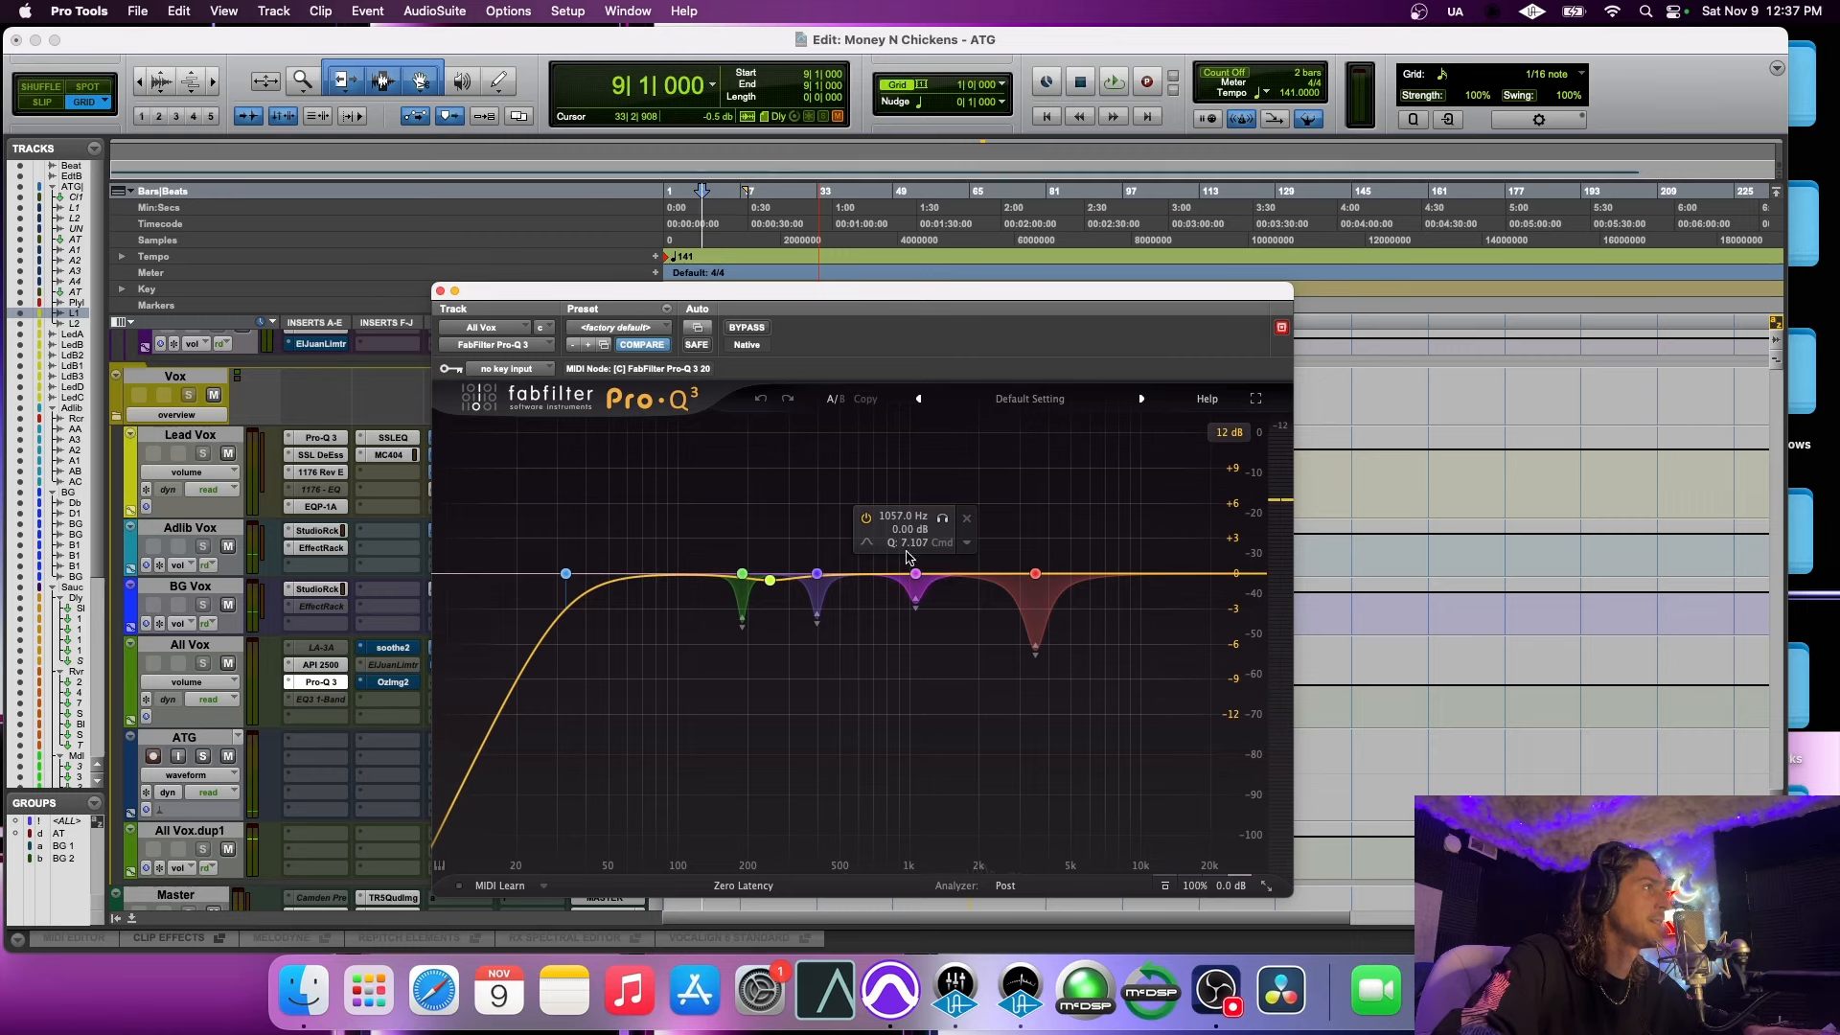
key("space")
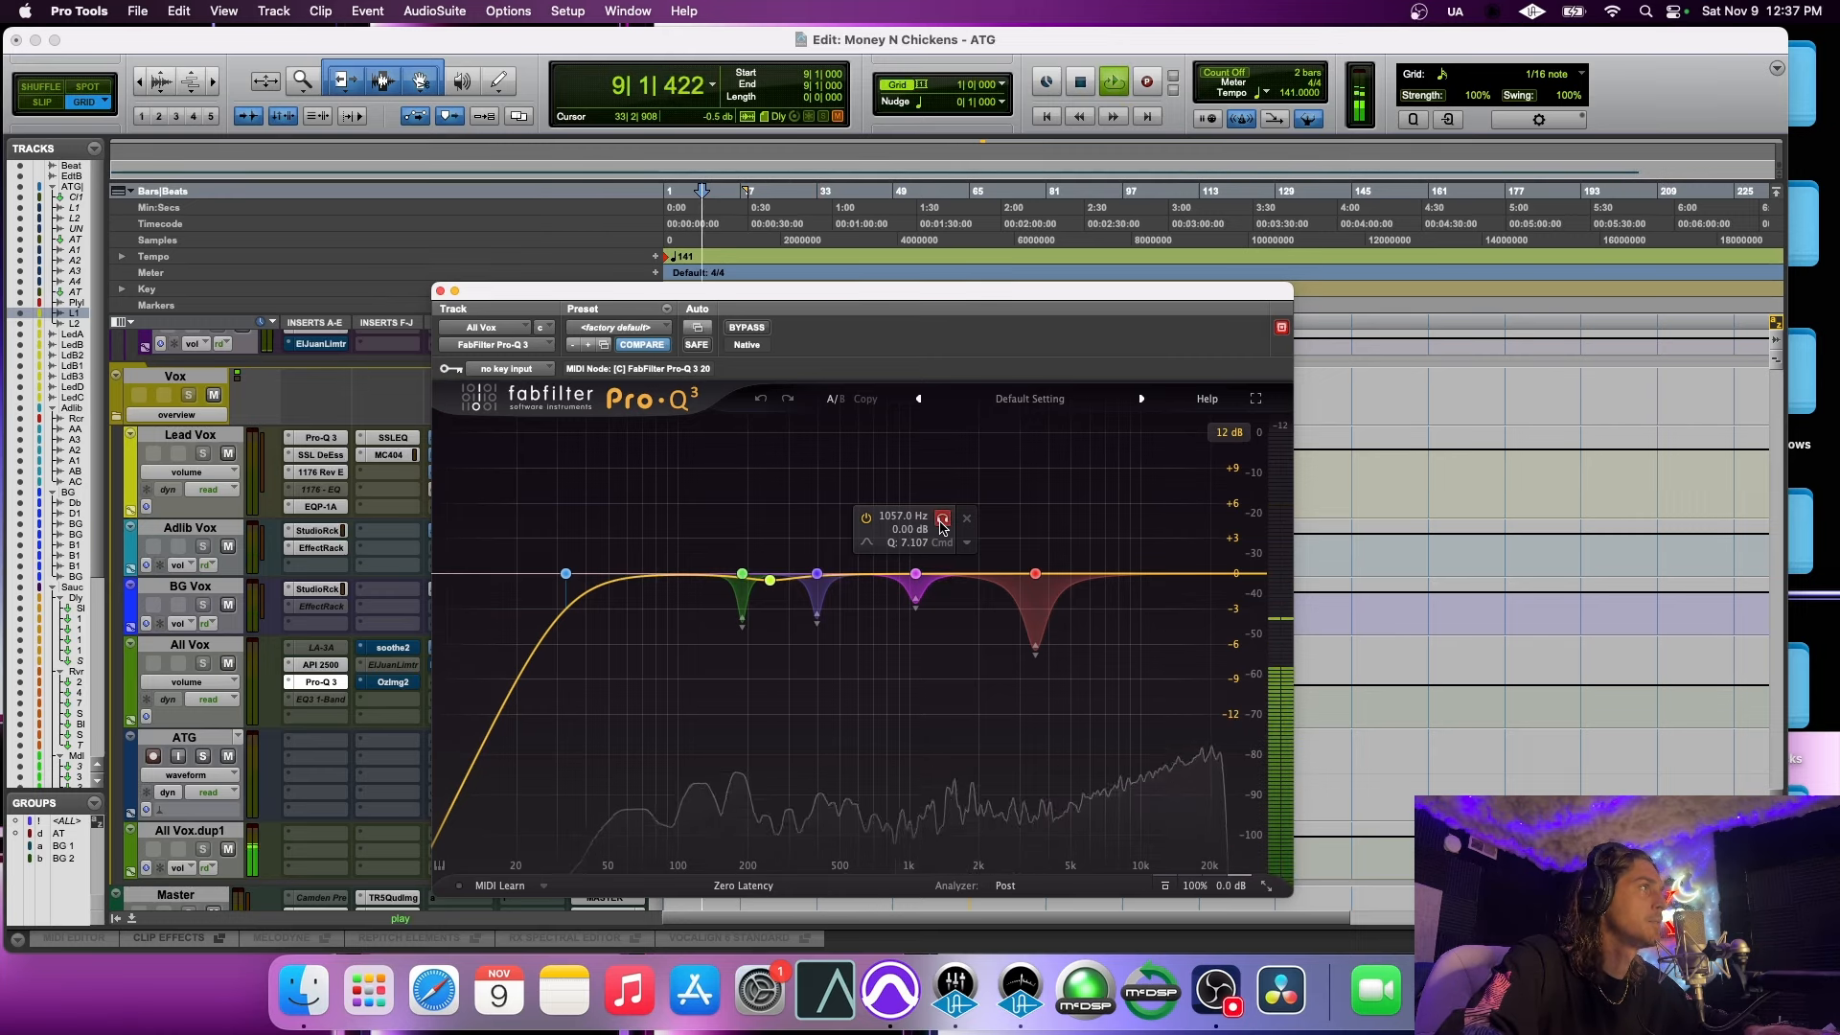
left_click(938, 527)
left_click(940, 525)
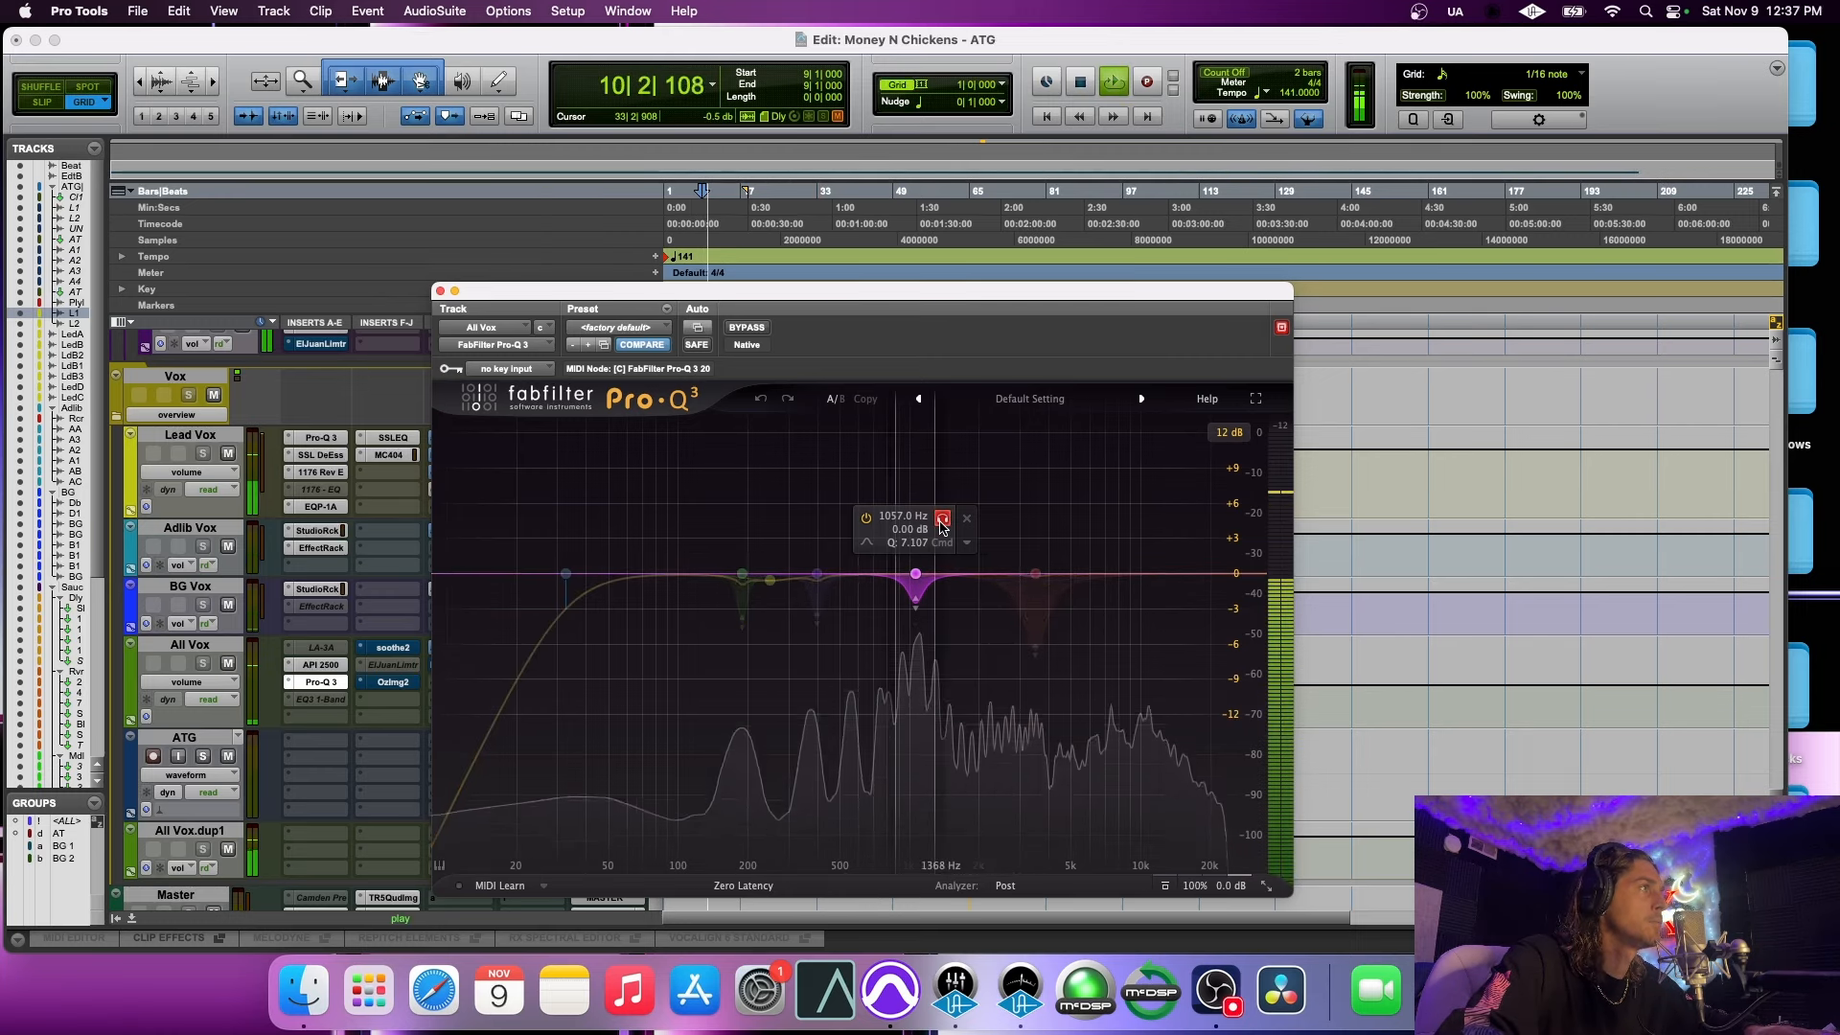
left_click(940, 525)
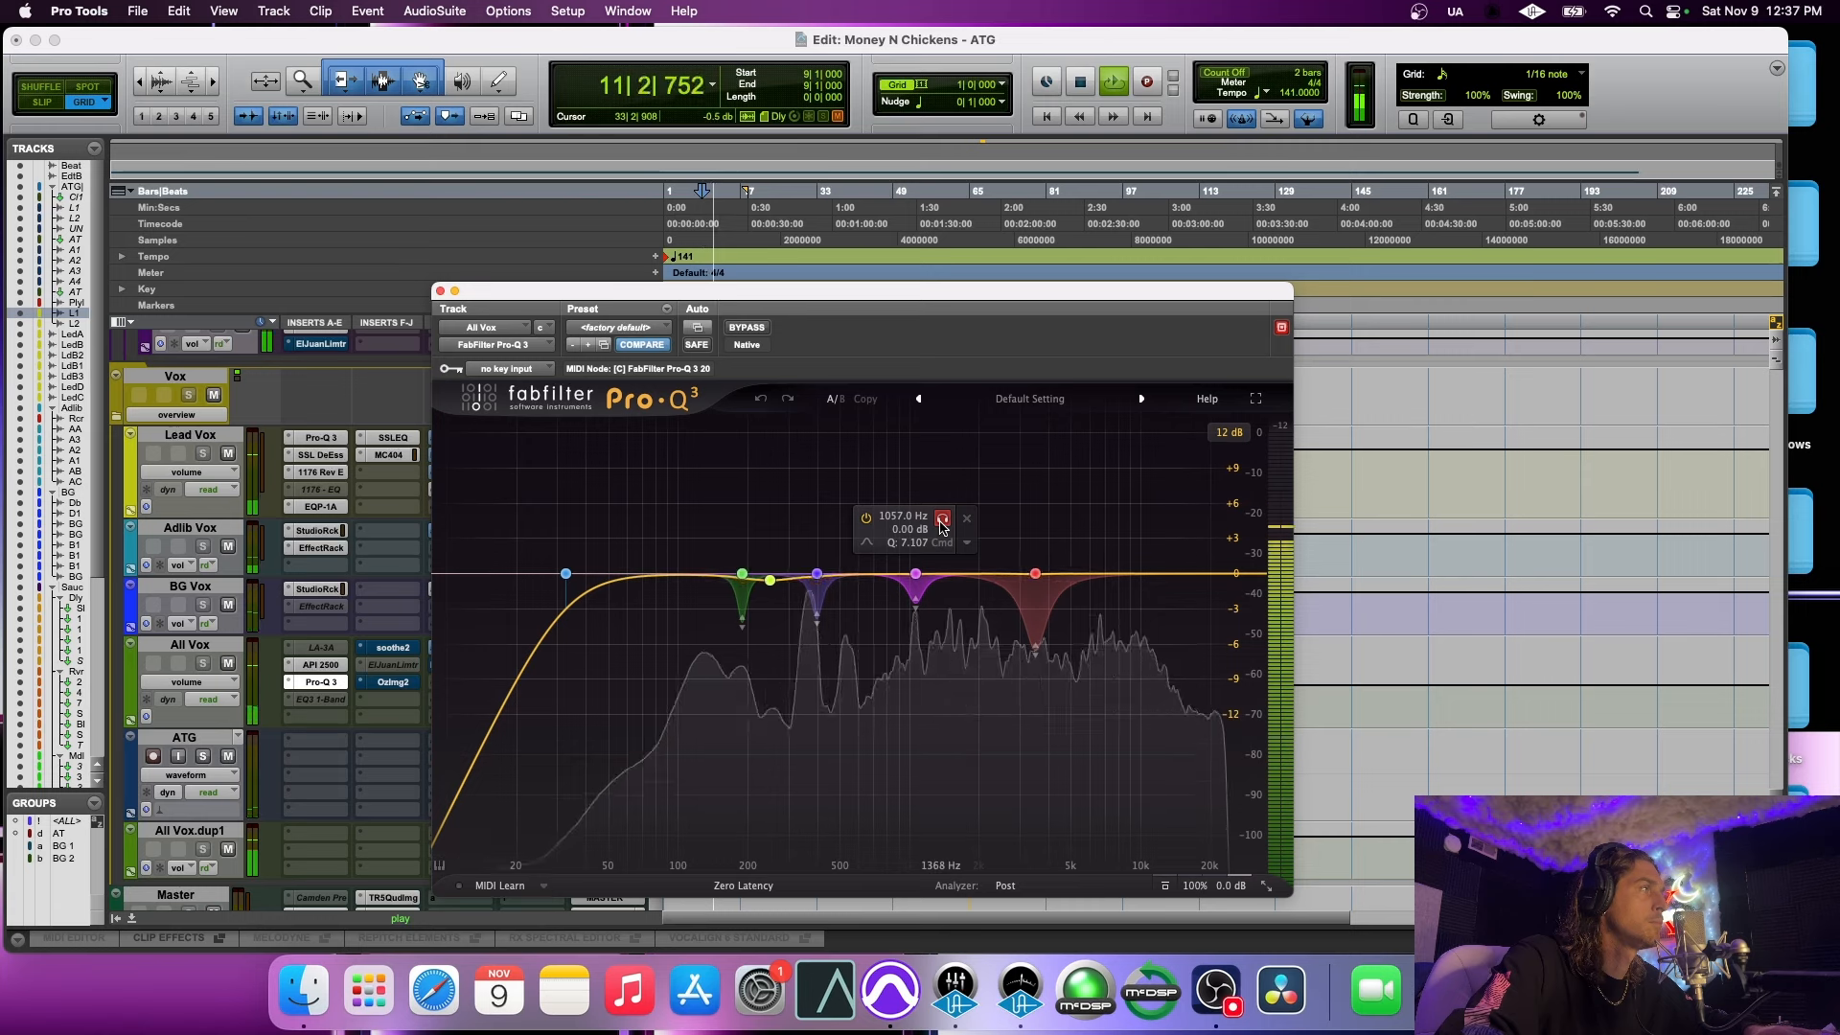
left_click(940, 525)
left_click(940, 525)
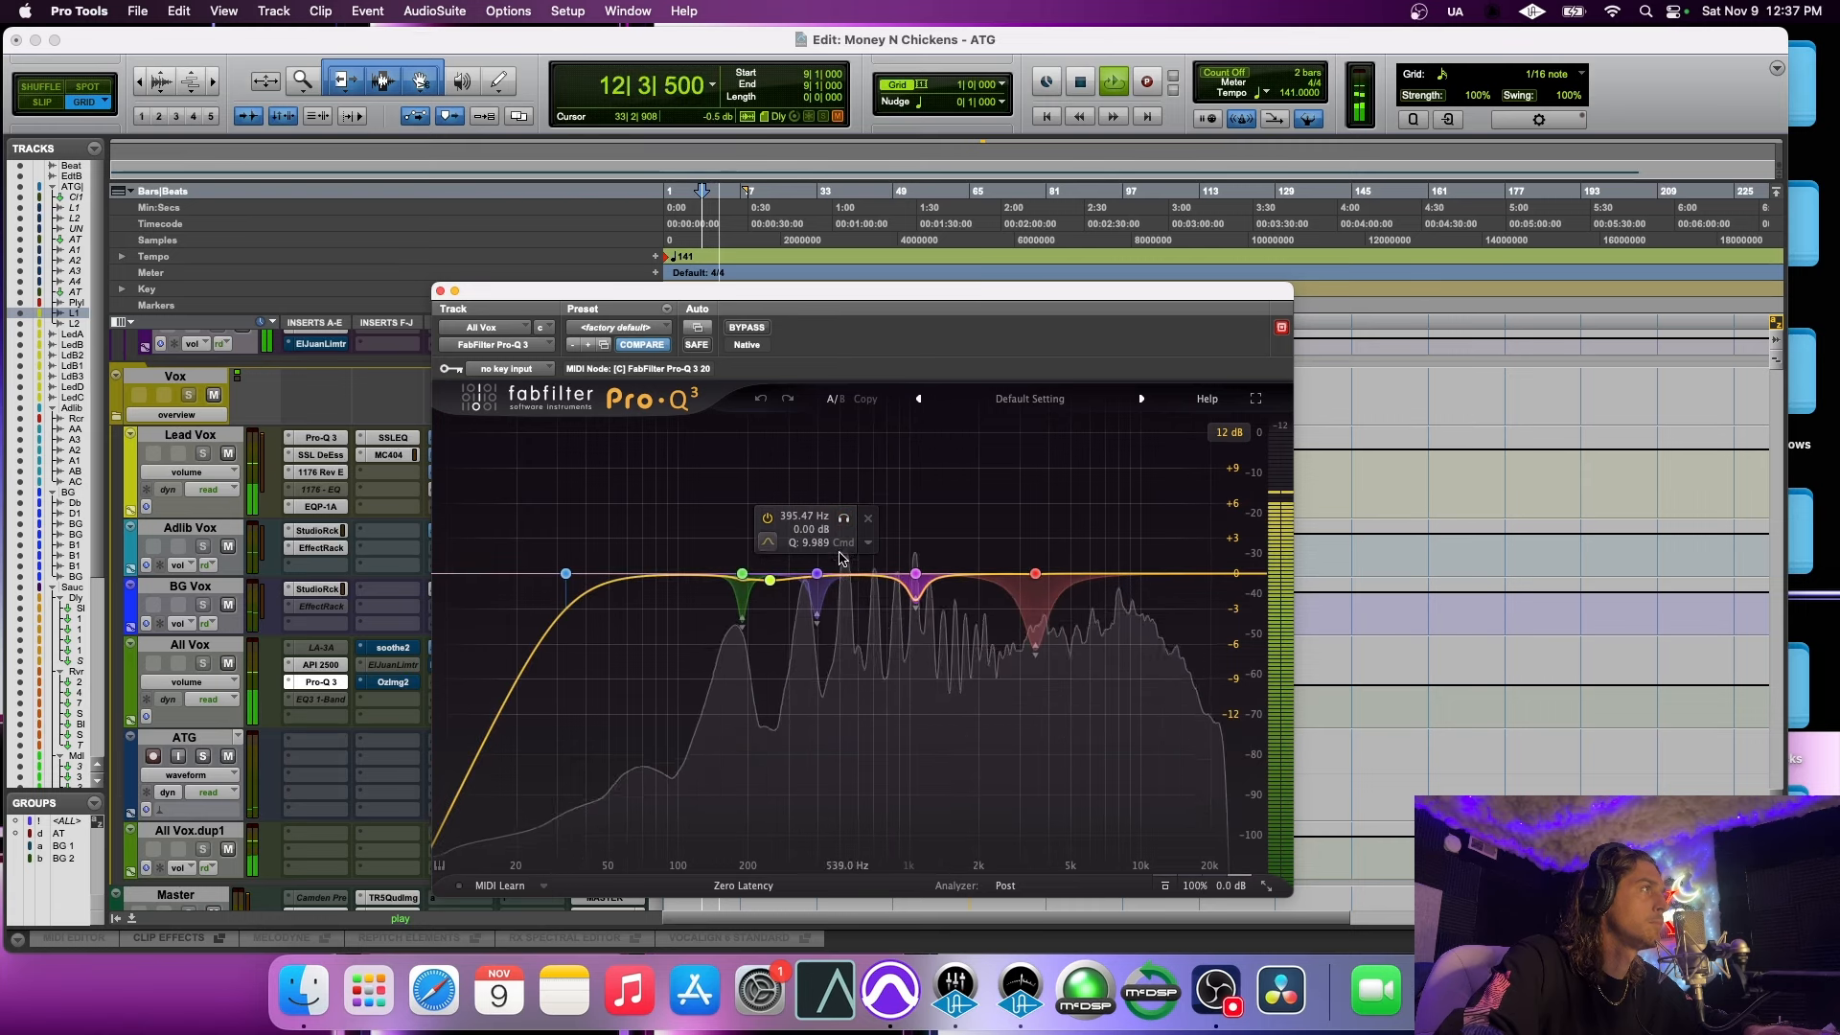
key("space")
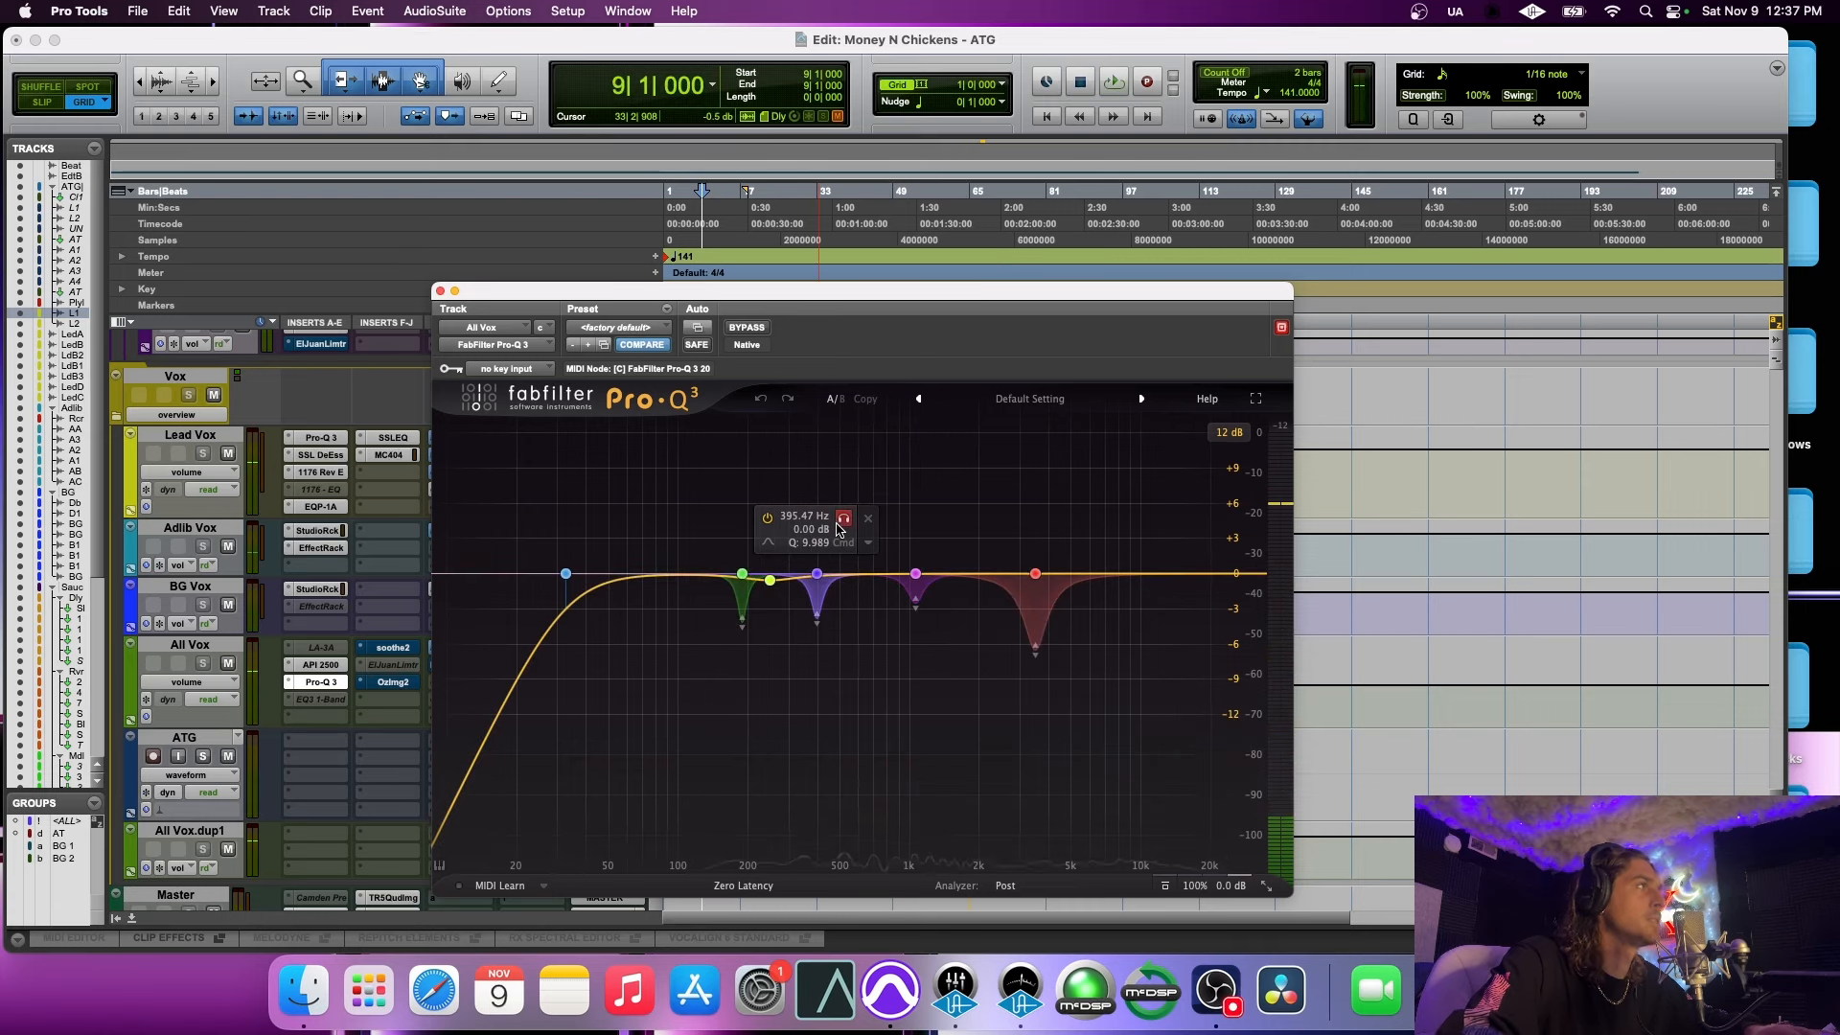
Solo the 395.47 Hz and 188.30 Hz bands in Pro-Q 3 one after the other while playing the vocals
key("space")
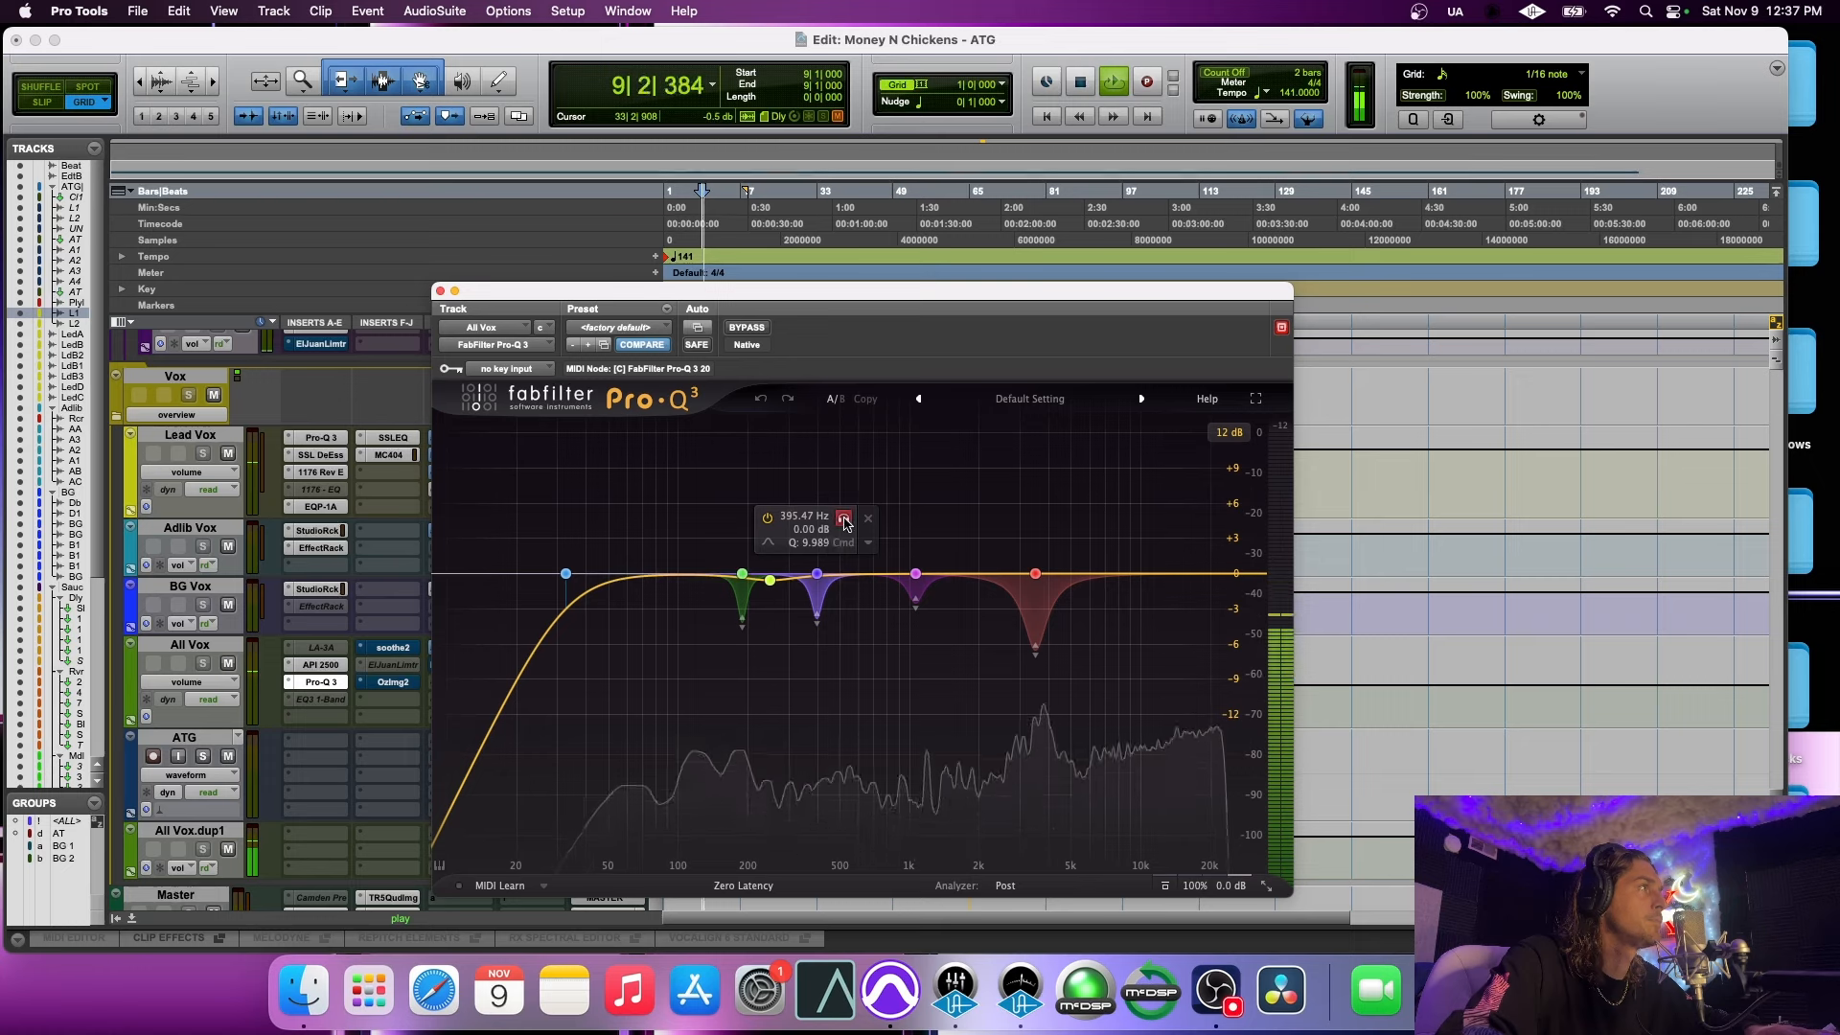
left_click(843, 518)
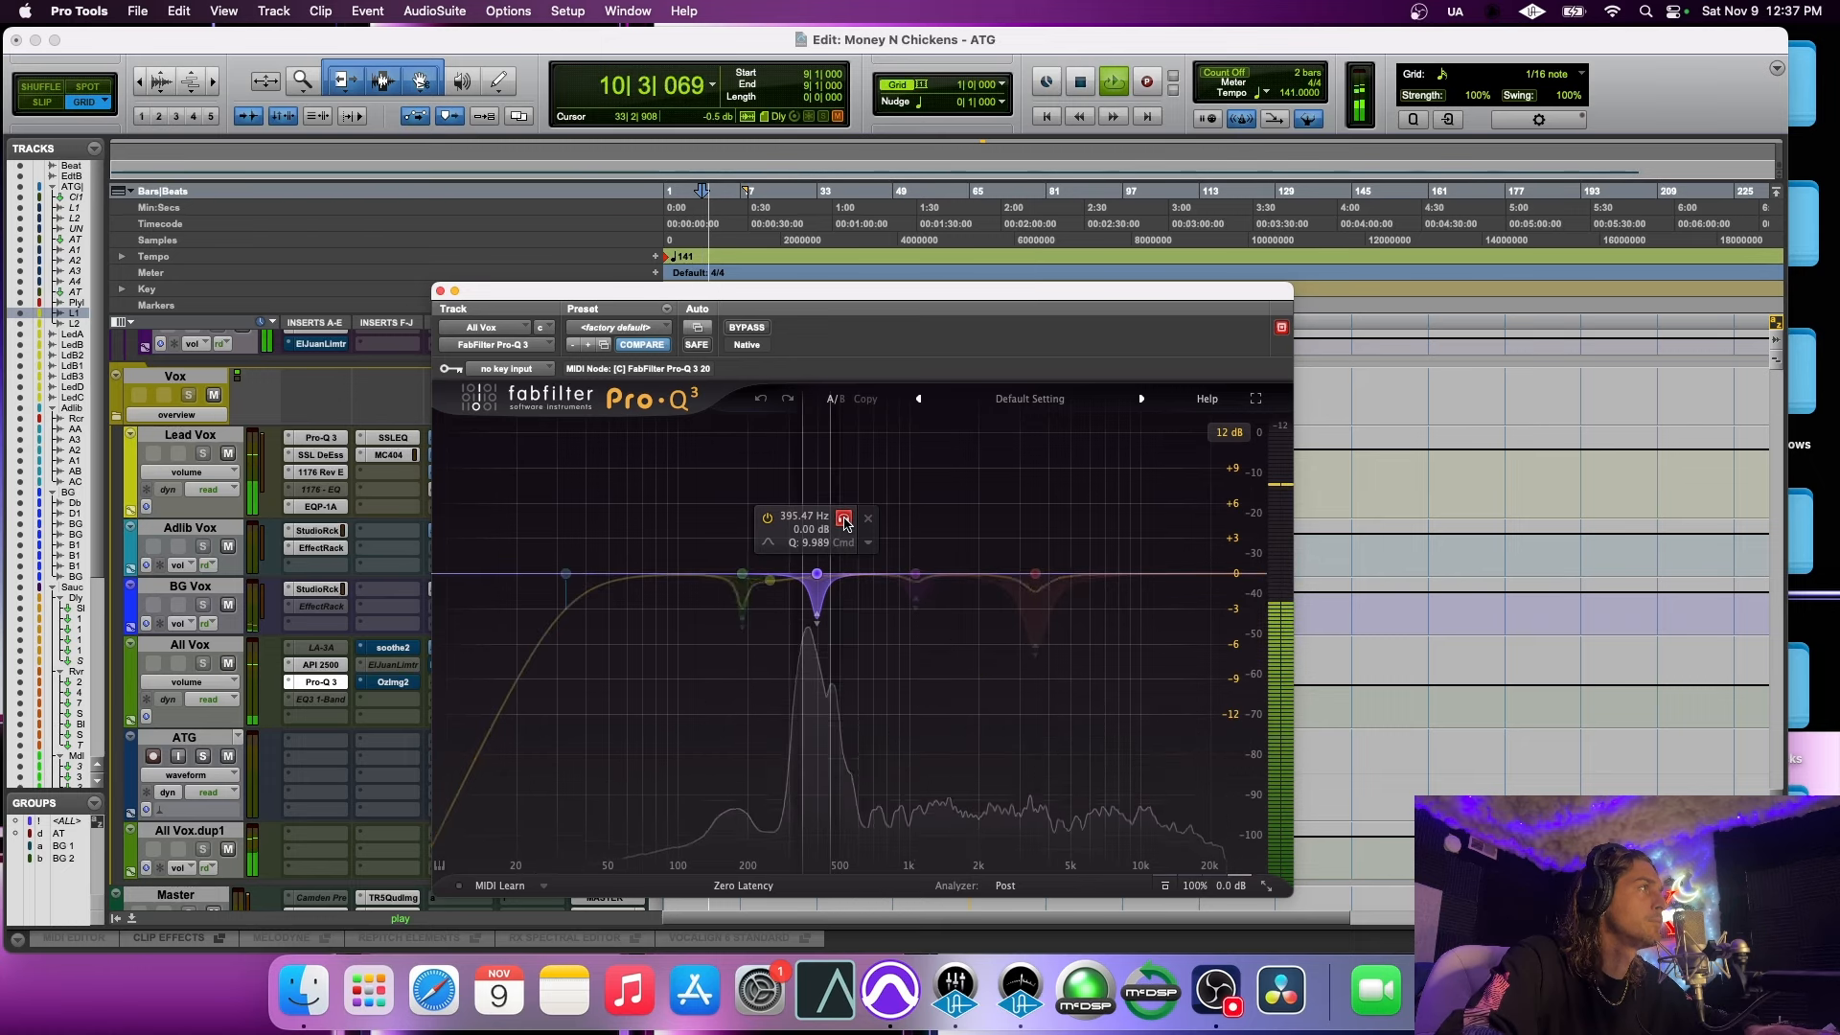
left_click(844, 520)
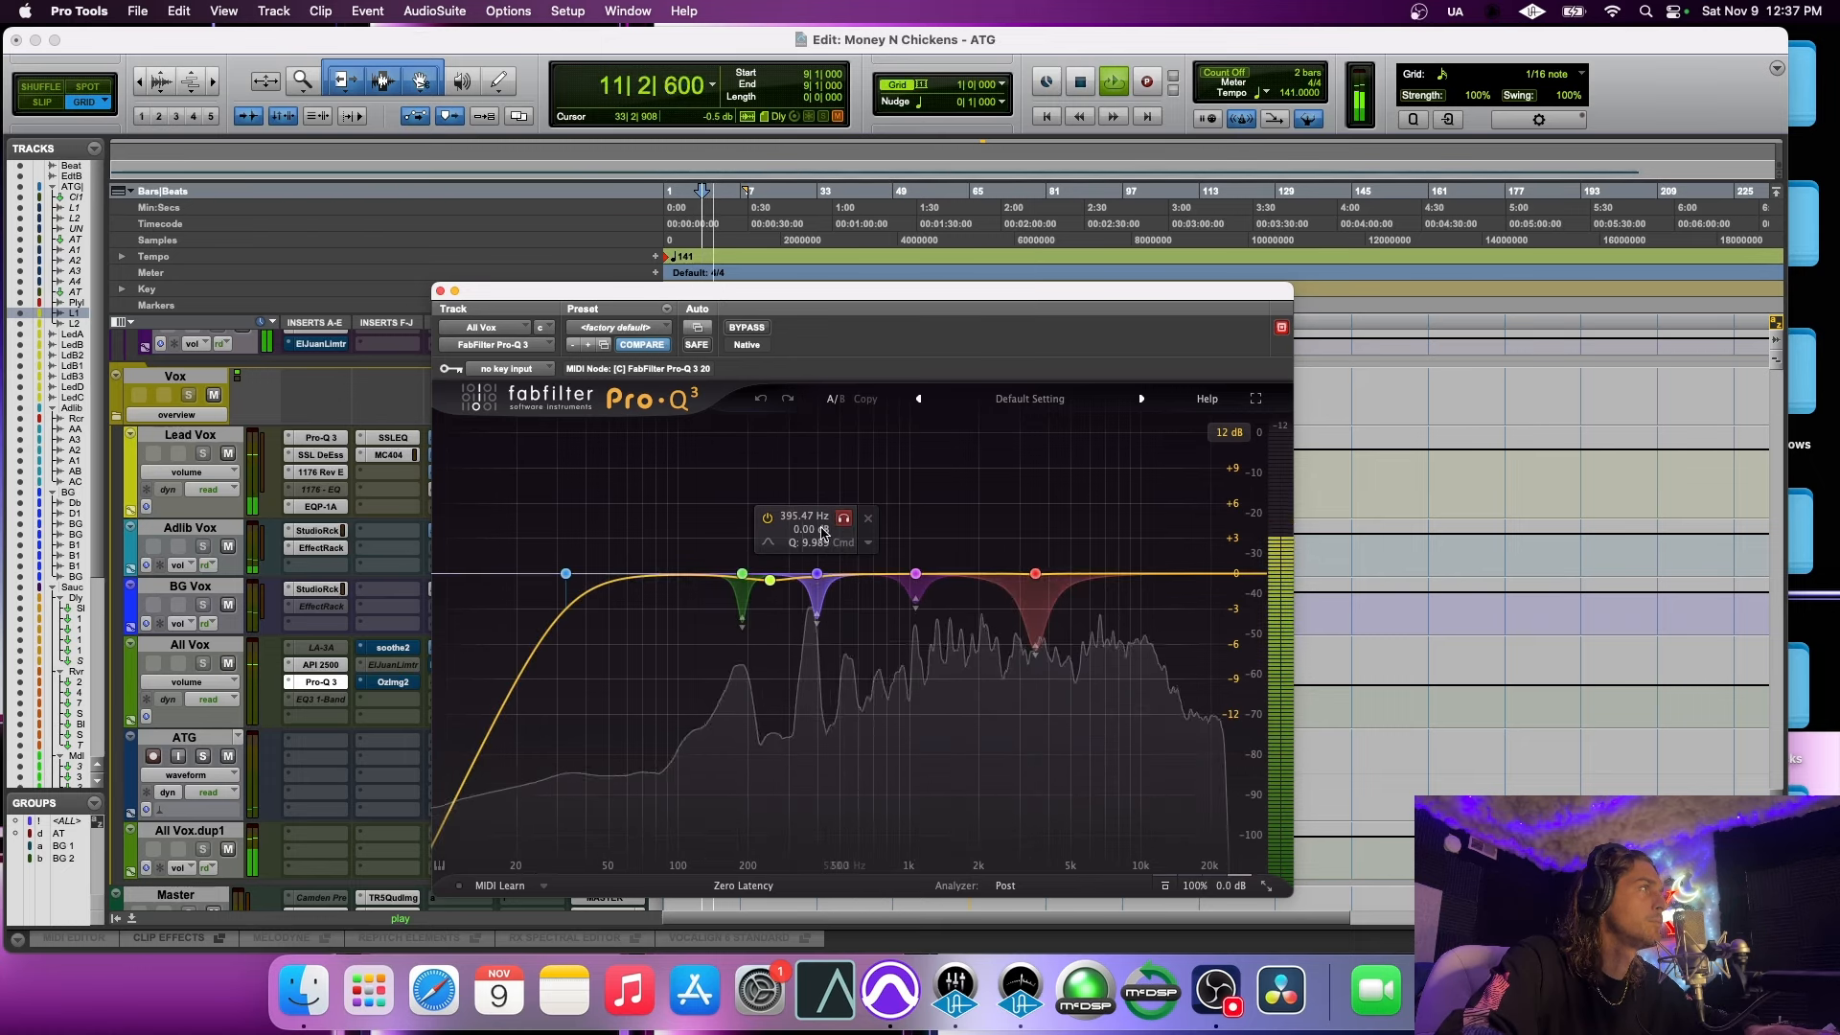
left_click(770, 519)
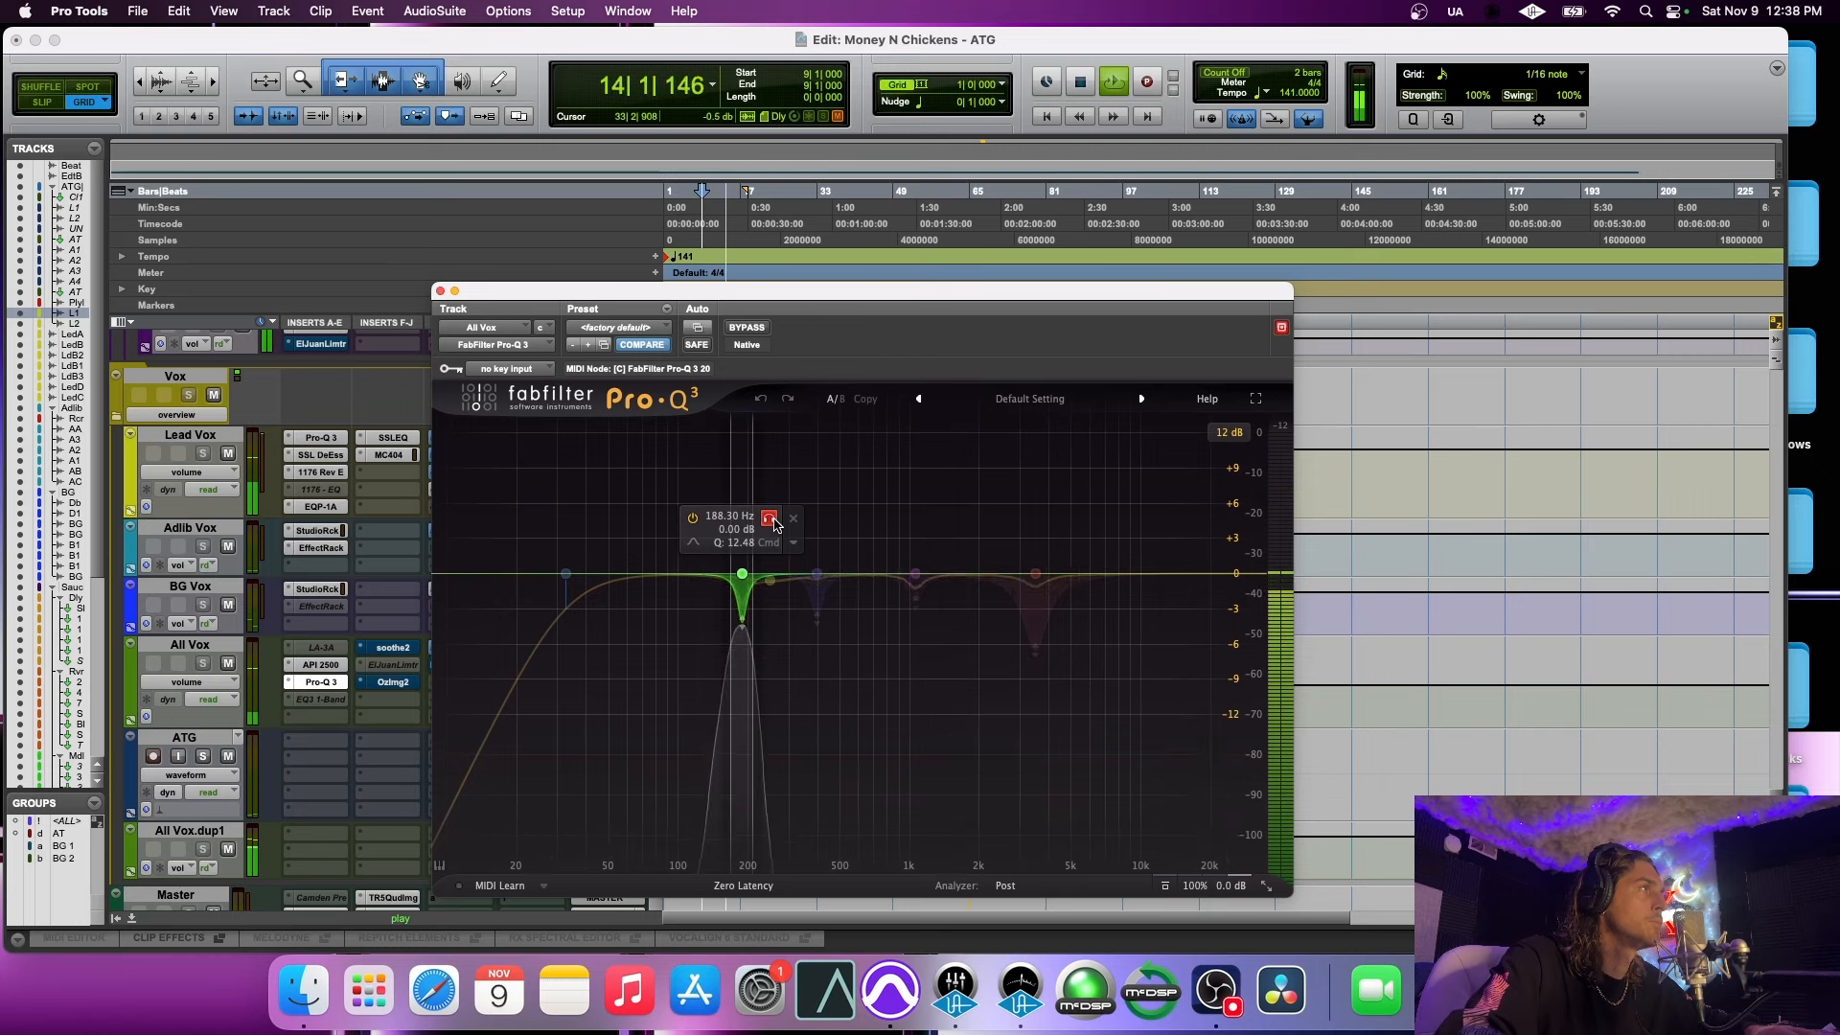
left_click(770, 519)
key("space")
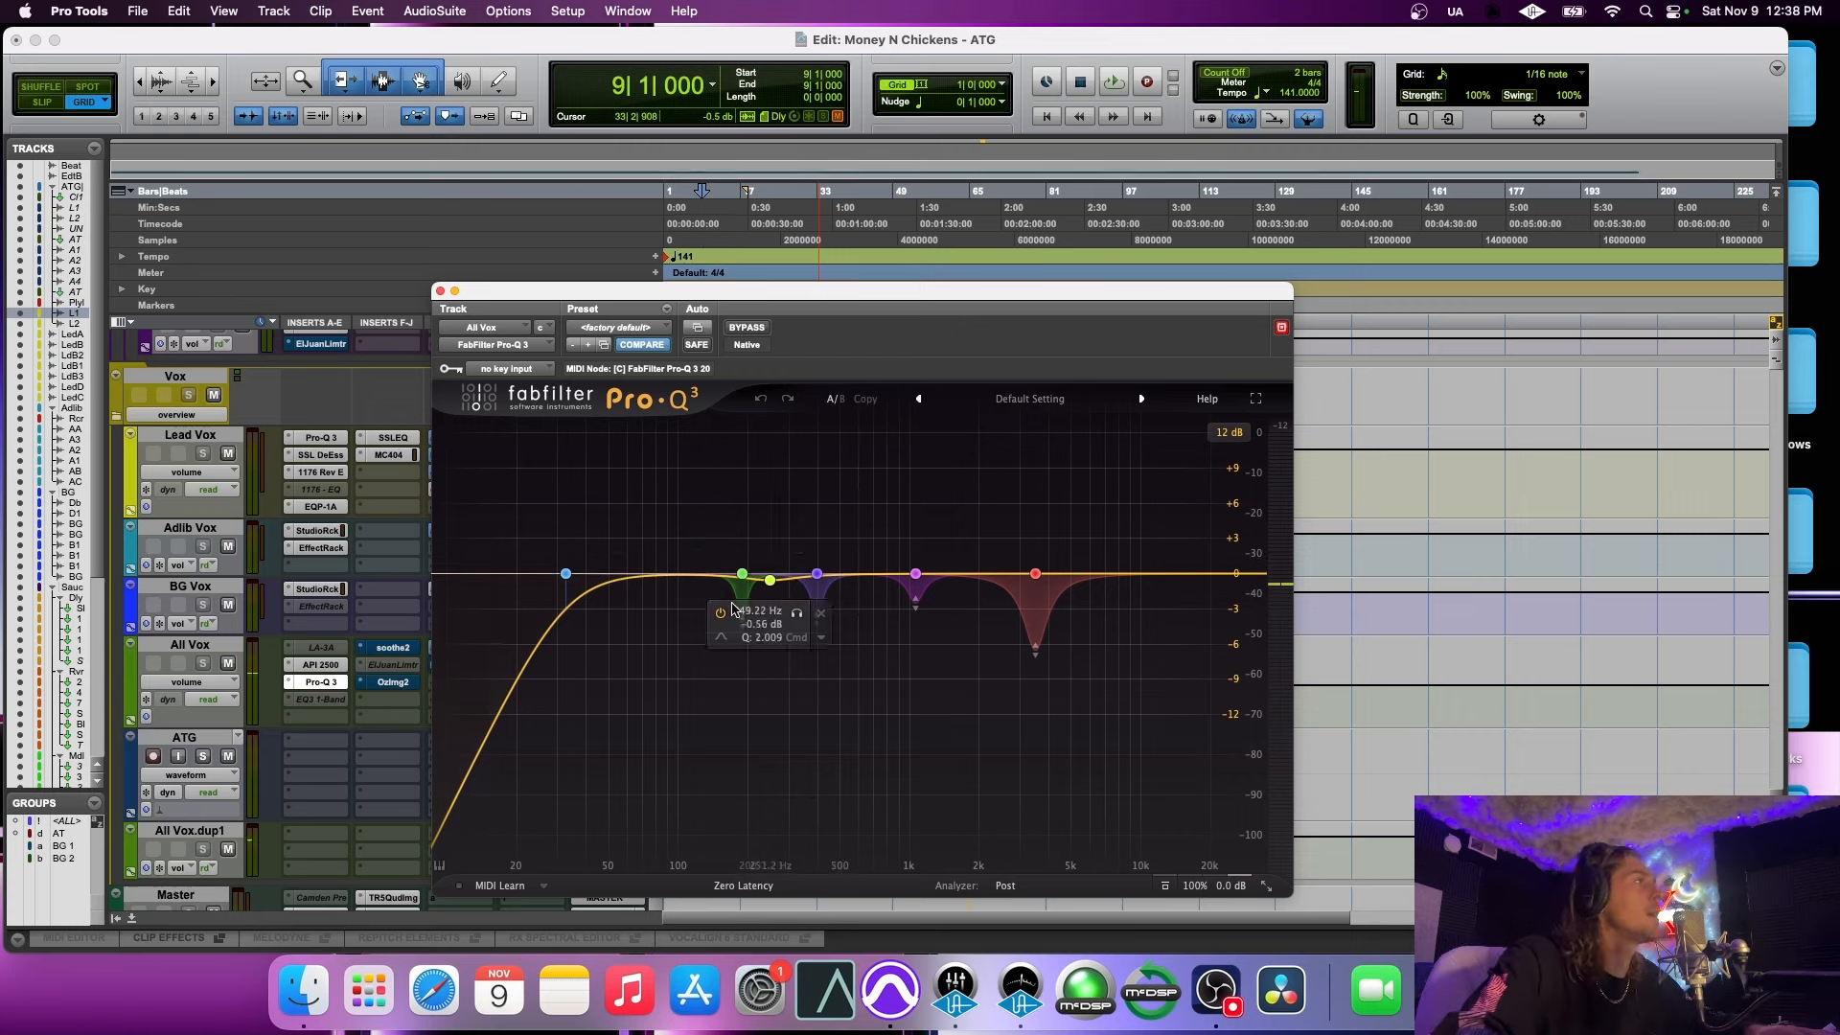
Move the All Vox Pro-Q 3 one insert slot down, replacing the inactive EQ3 1-Band
left_click_drag(307, 688, 322, 699)
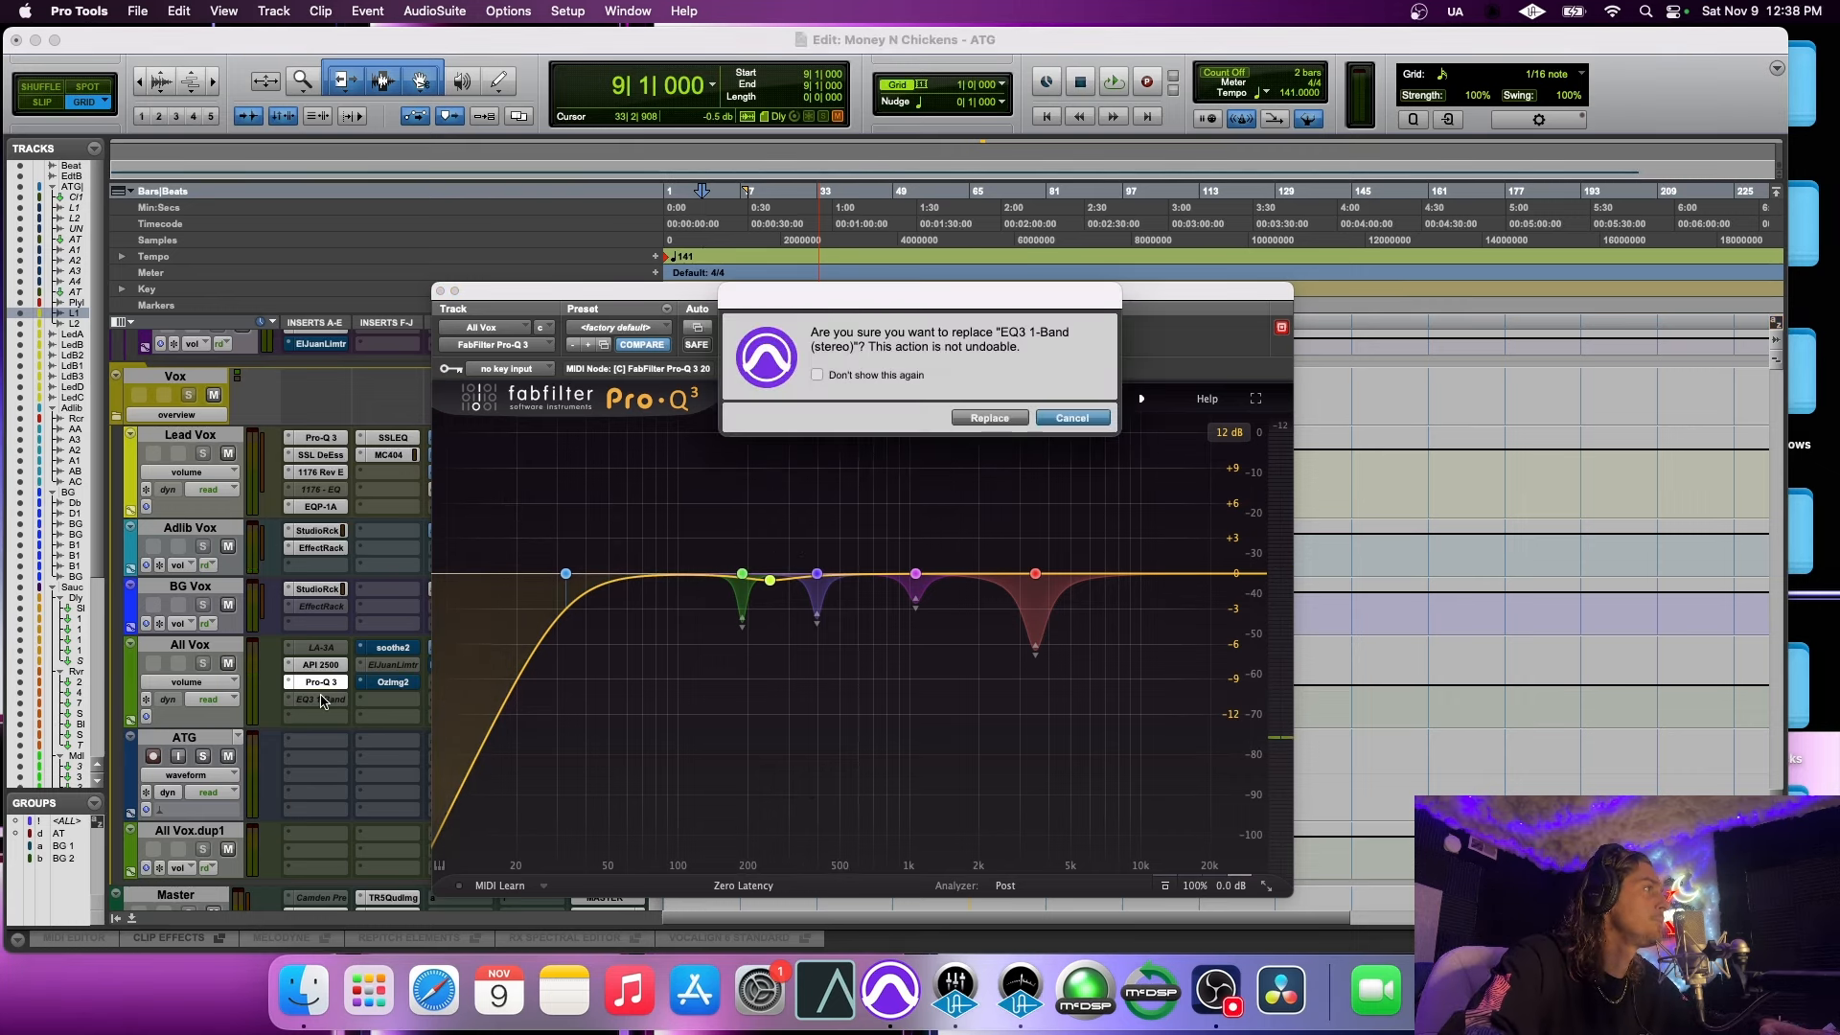
left_click(987, 418)
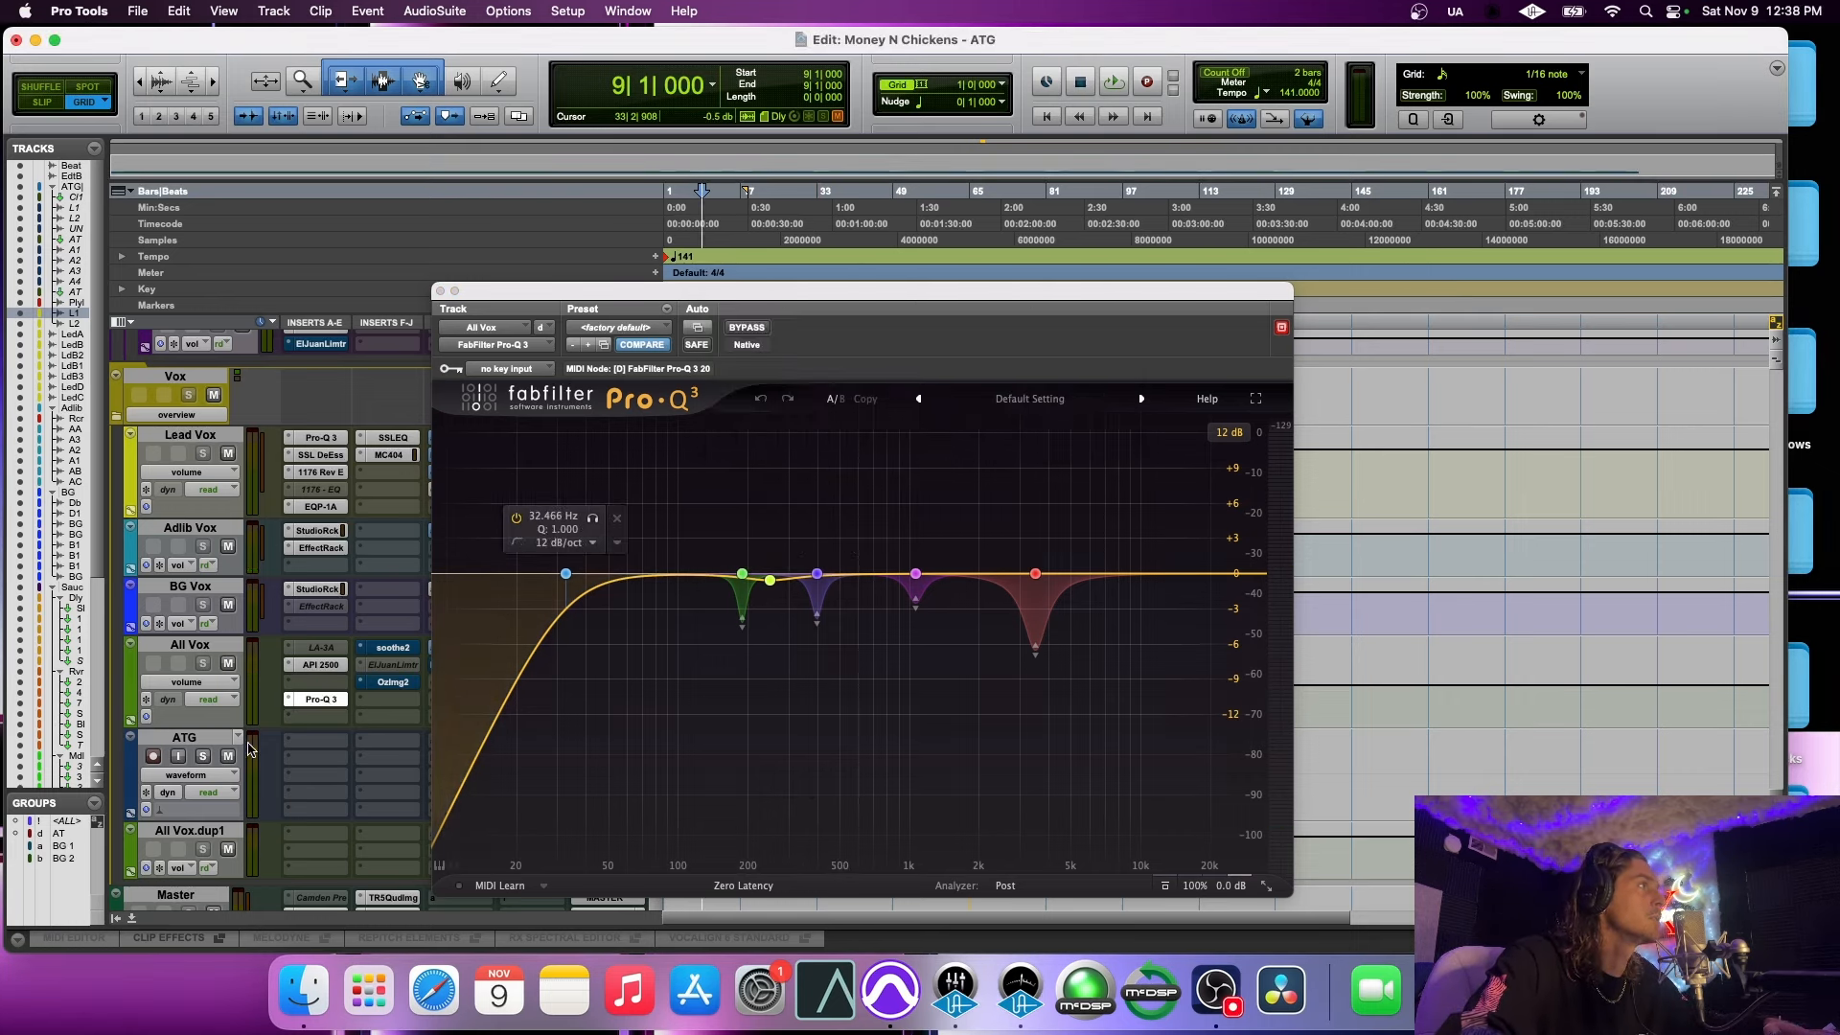
Insert a new Pro-Q 3 in the freed All Vox slot and play the vocals through it to examine their spectrum
left_click(293, 683)
left_click(361, 634)
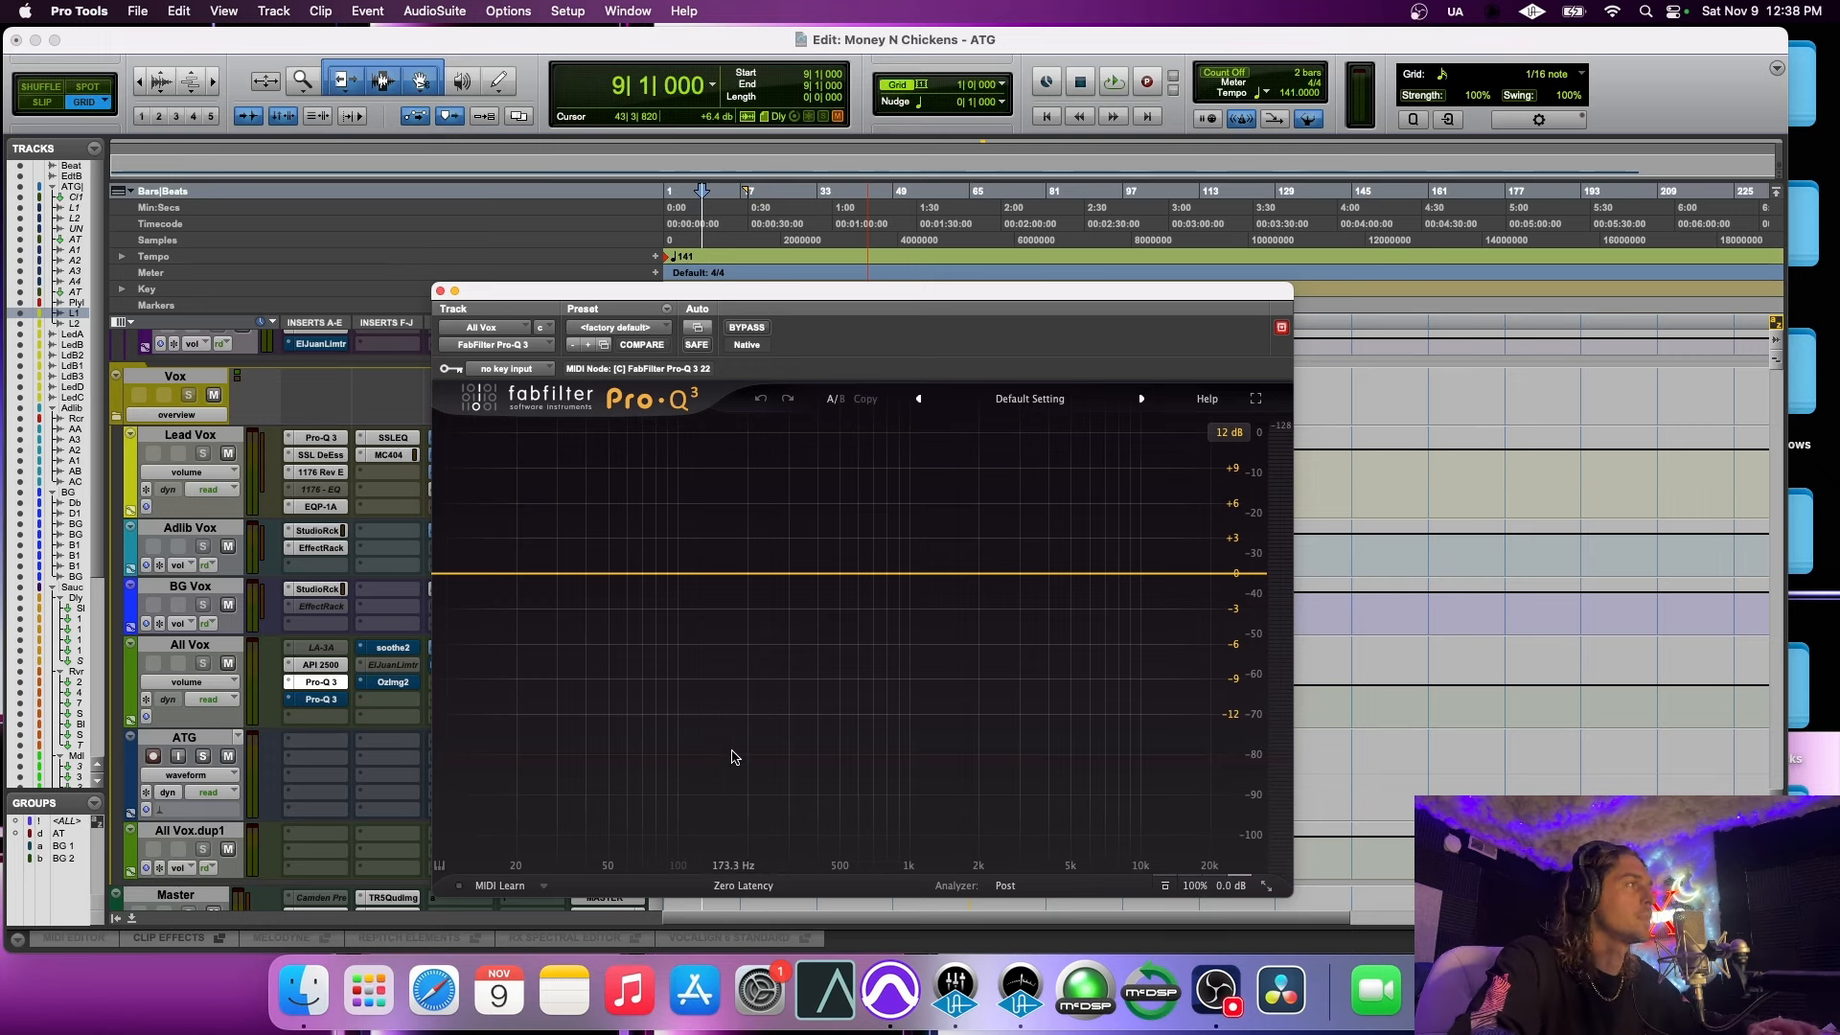
key("space")
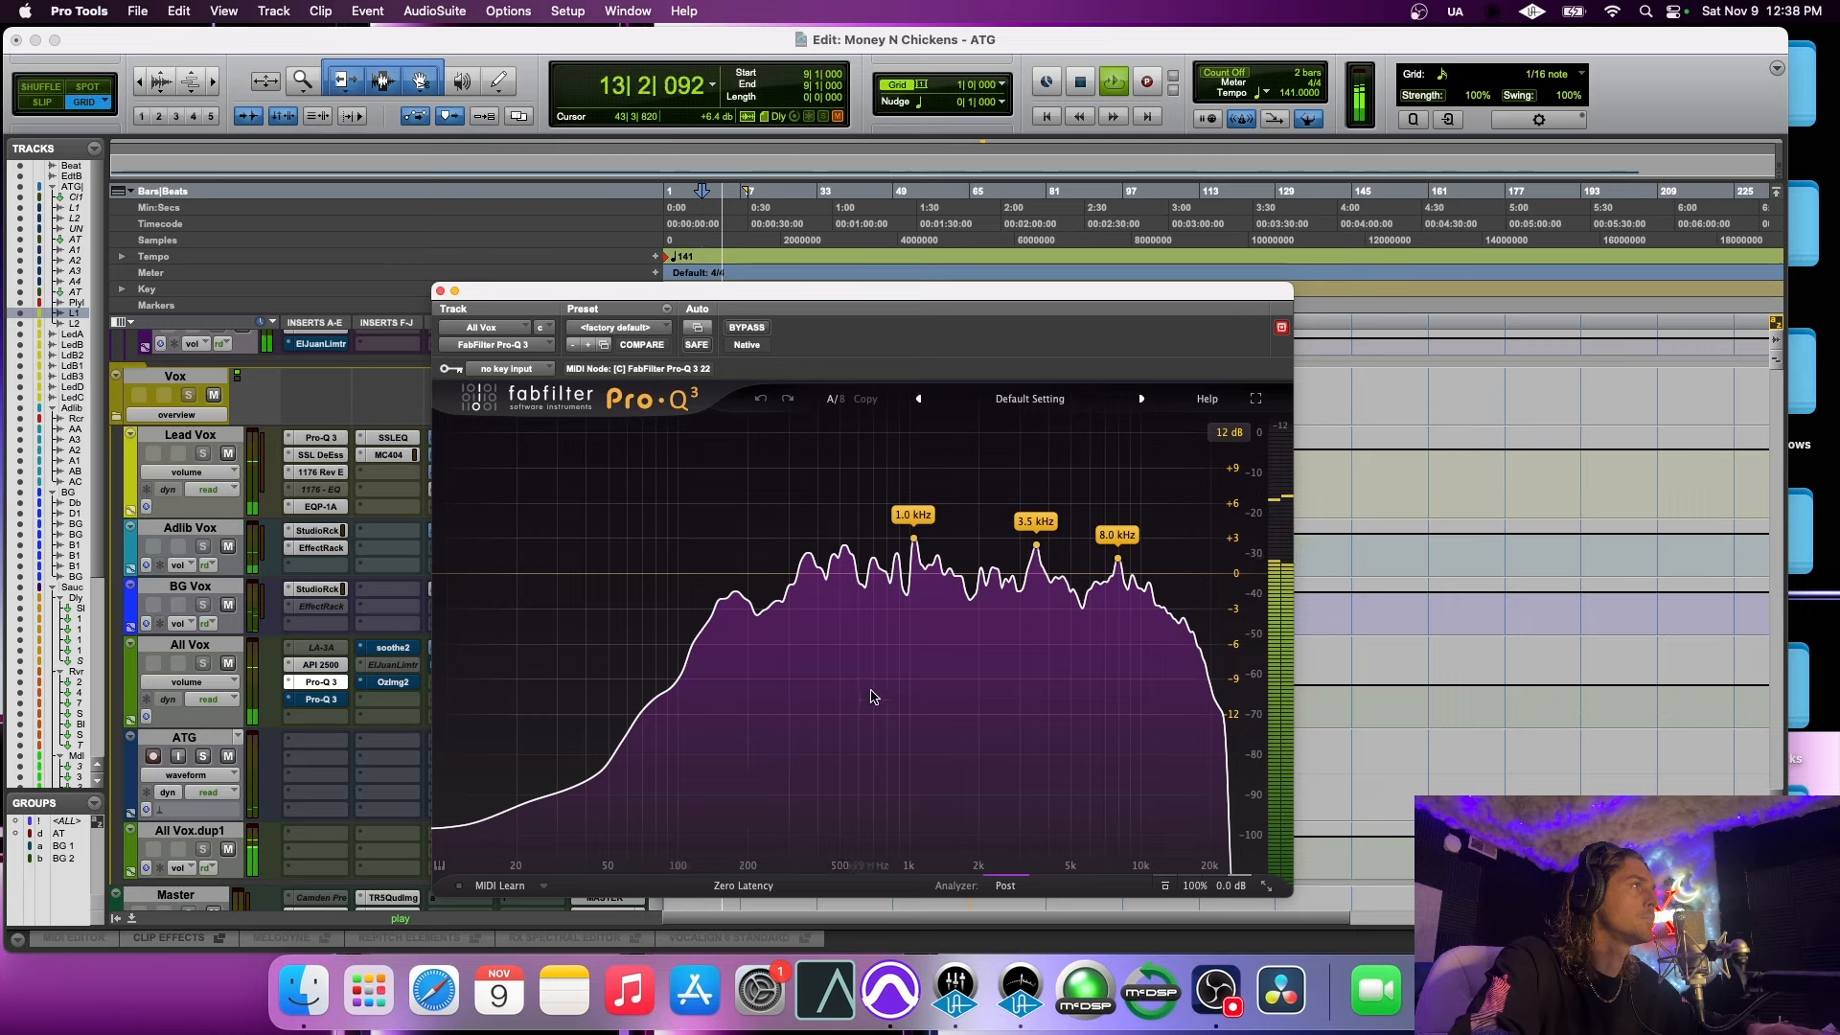
Add a bell band at about 3552.6 Hz in the fresh Pro-Q 3, with a slight dynamic cut and a Q of 4.448, checking it during playback
double_click(1037, 575)
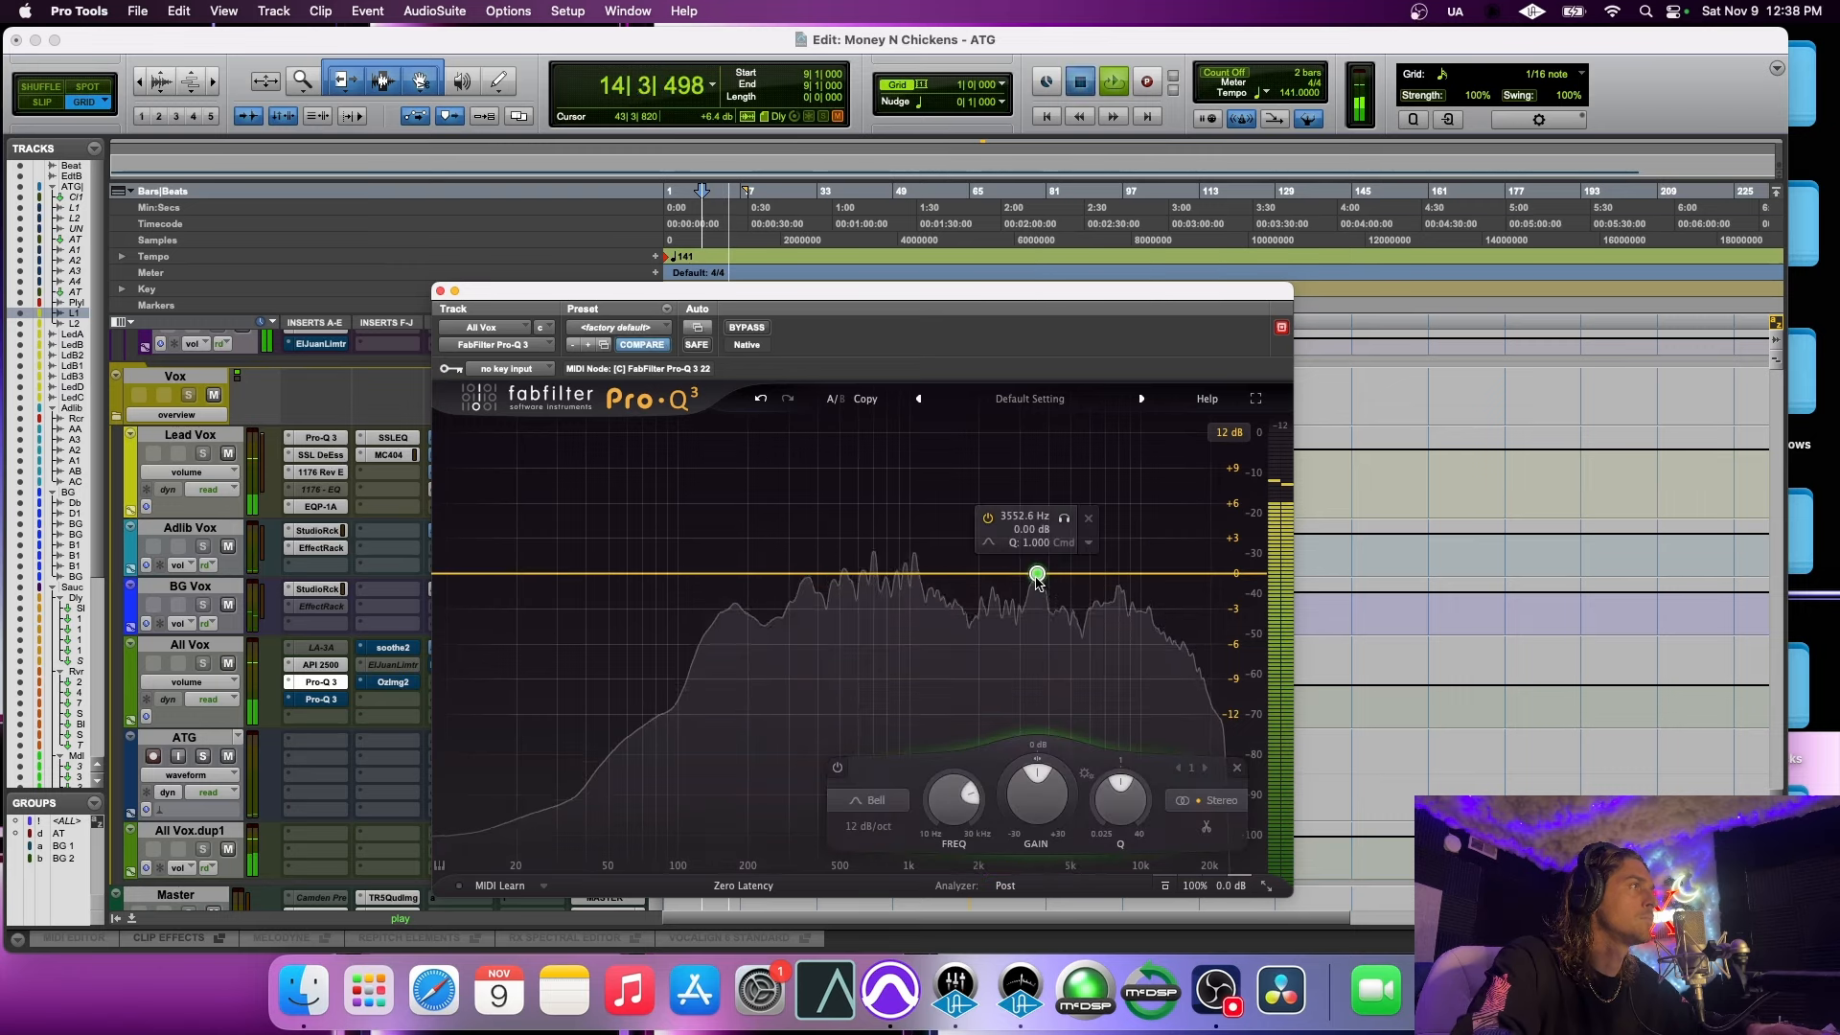
key("space")
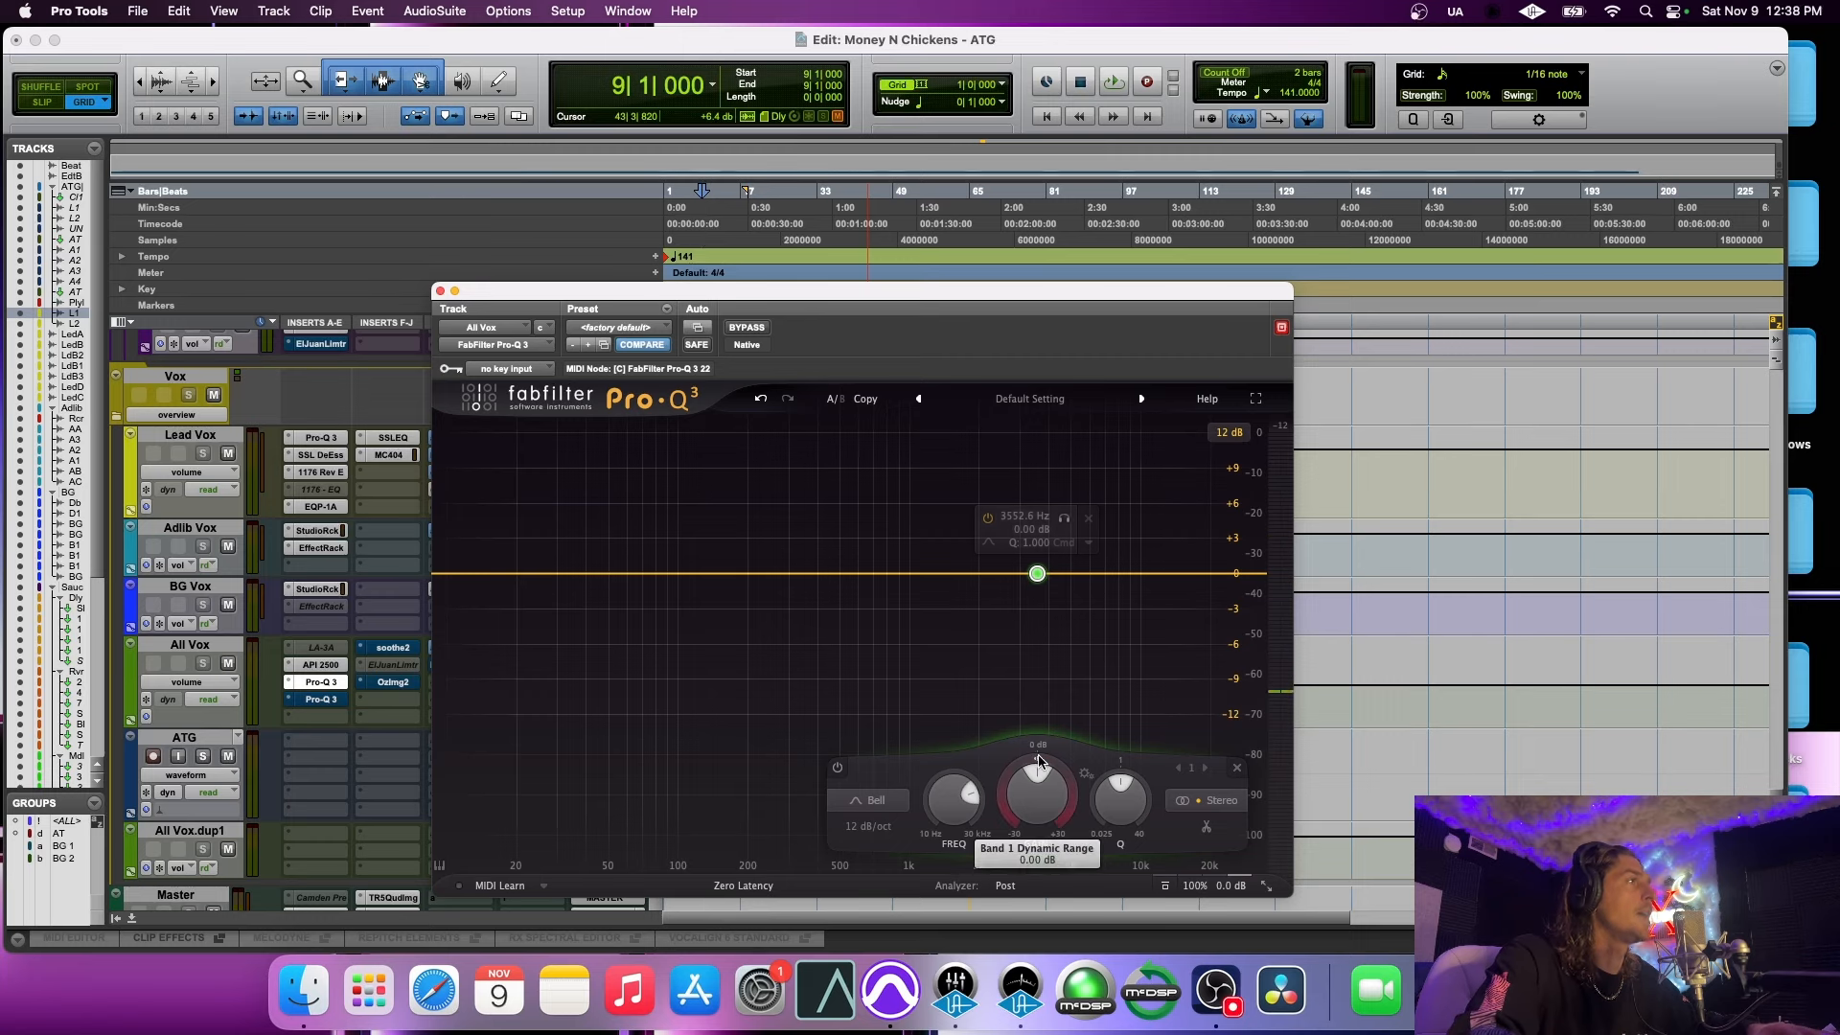
mouse_move(1038, 763)
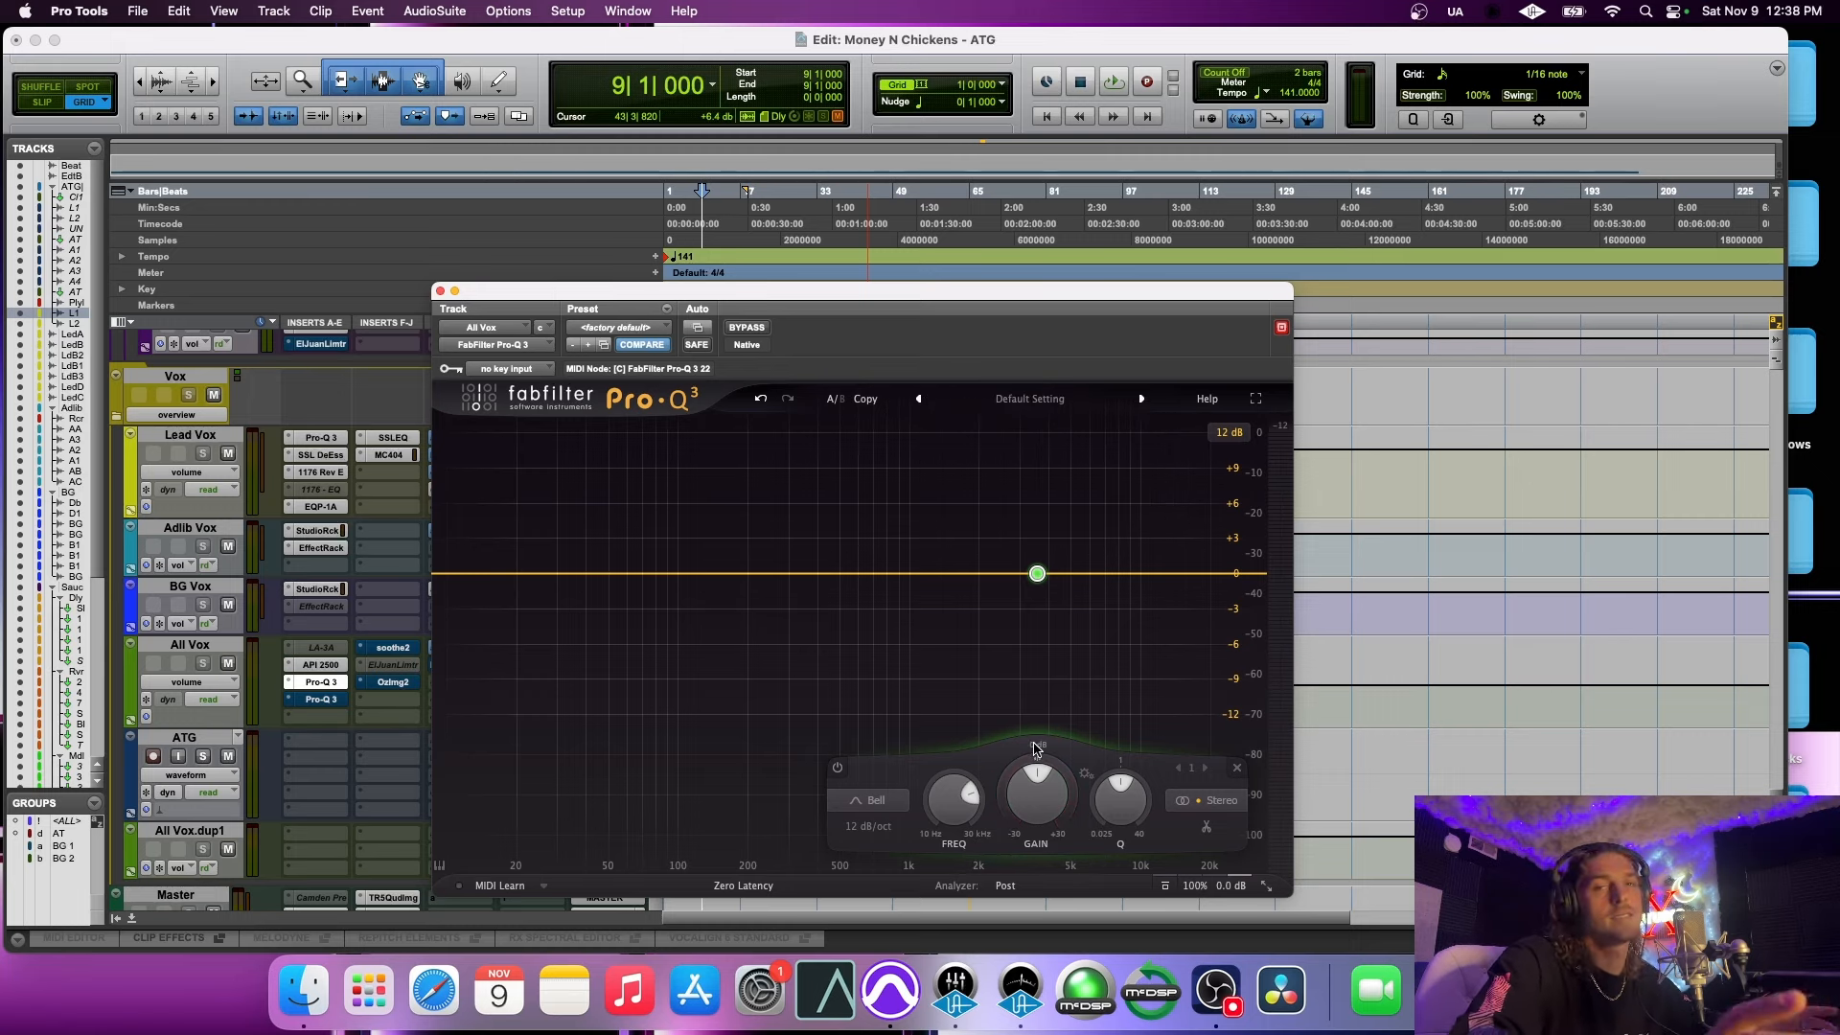
key("space")
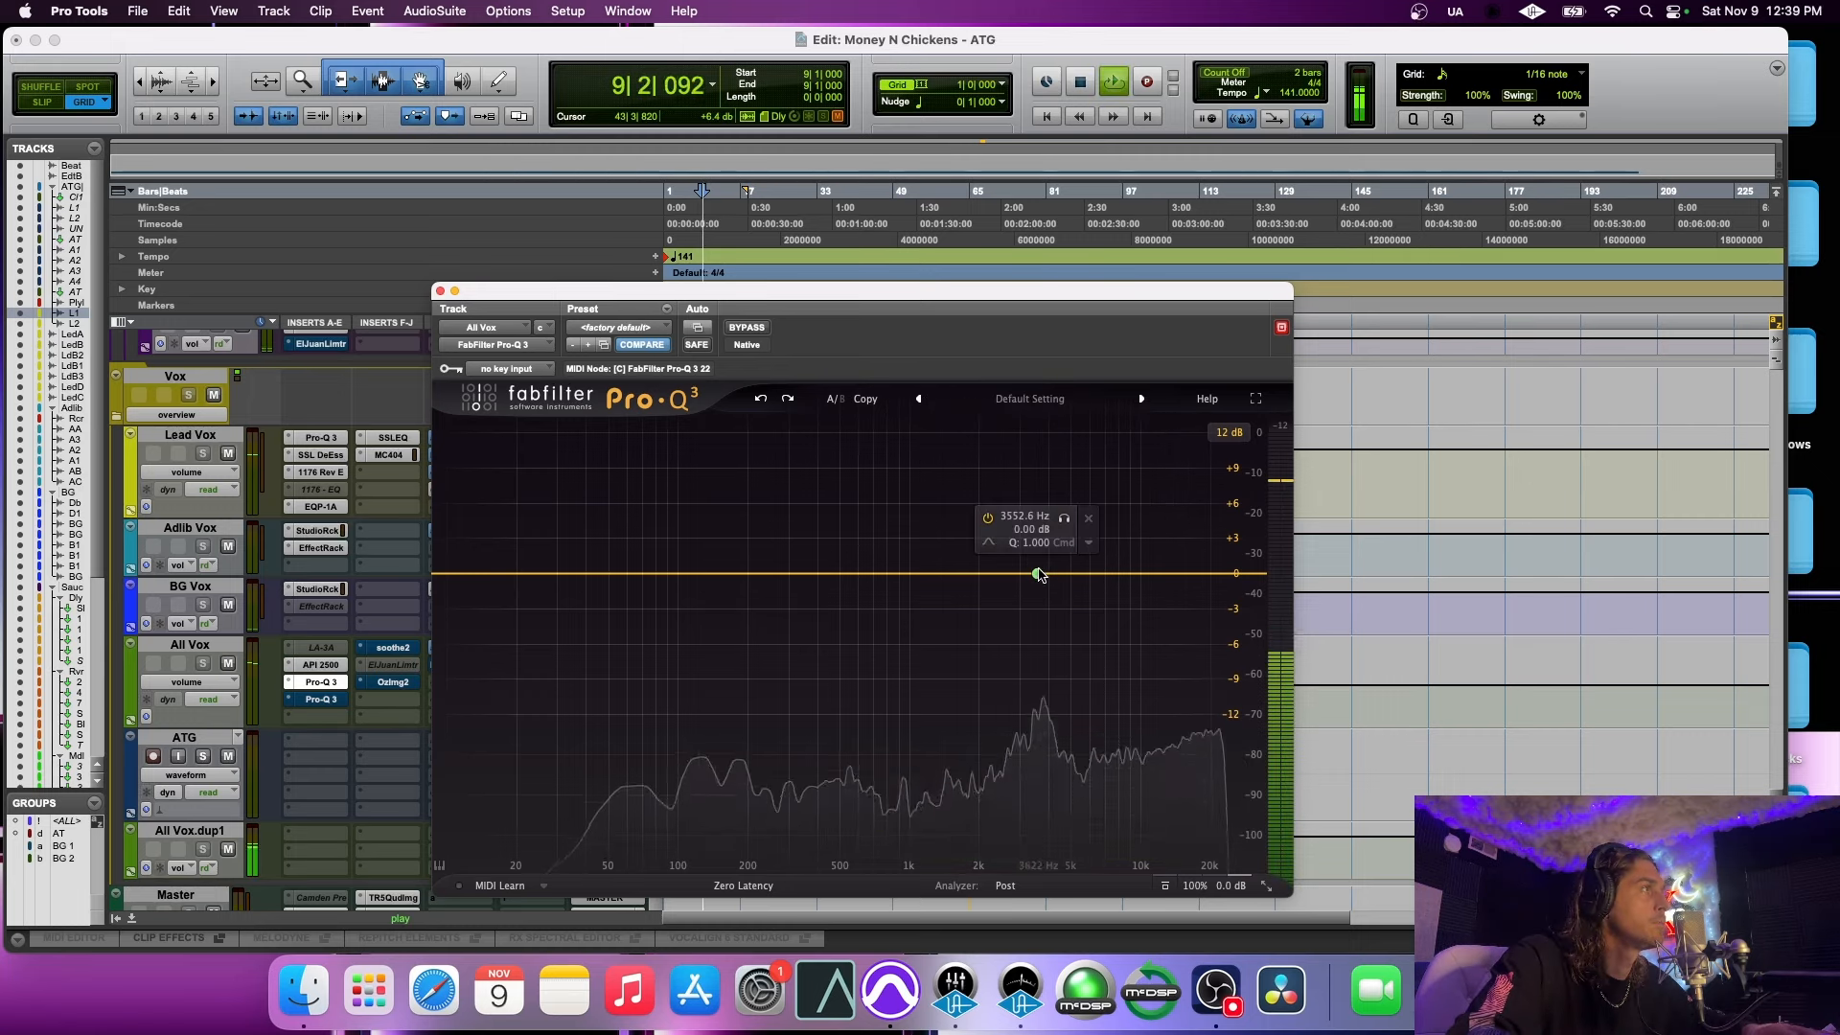
left_click_drag(1002, 774, 973, 785)
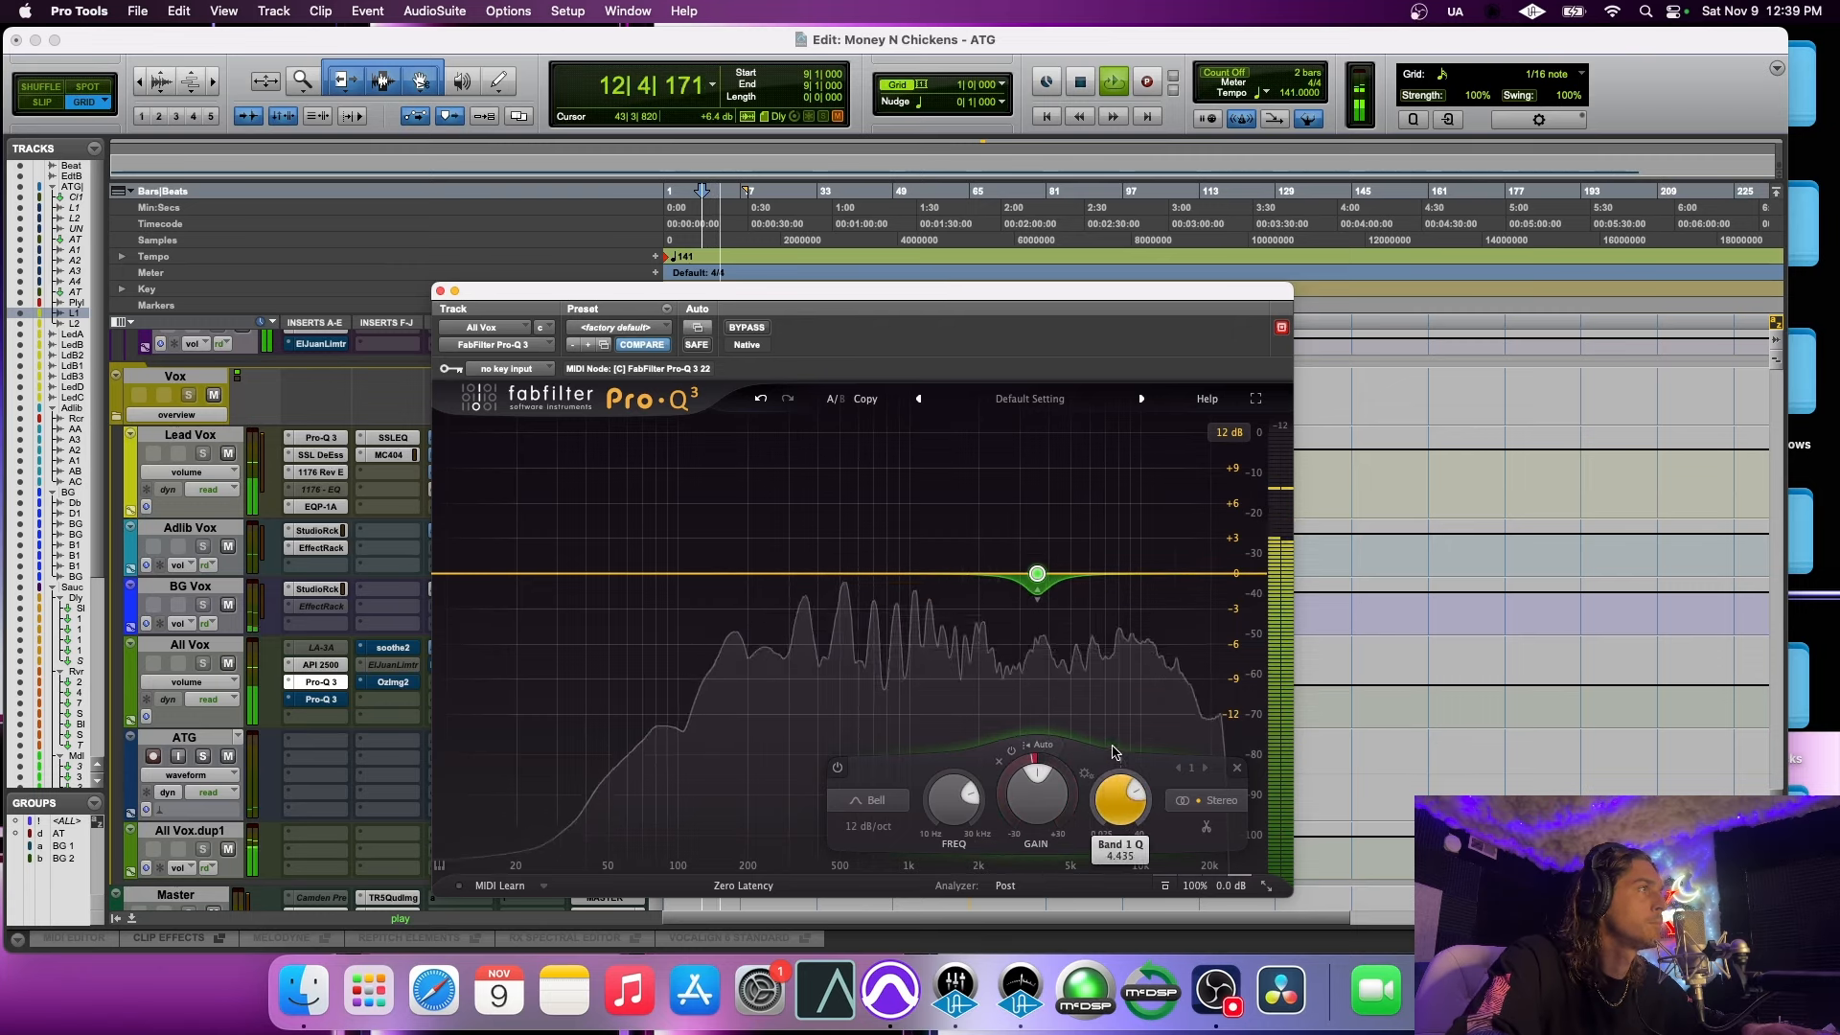
Switch the 3552.6 Hz band off and on while the vocals play to compare its effect
mouse_move(1041, 591)
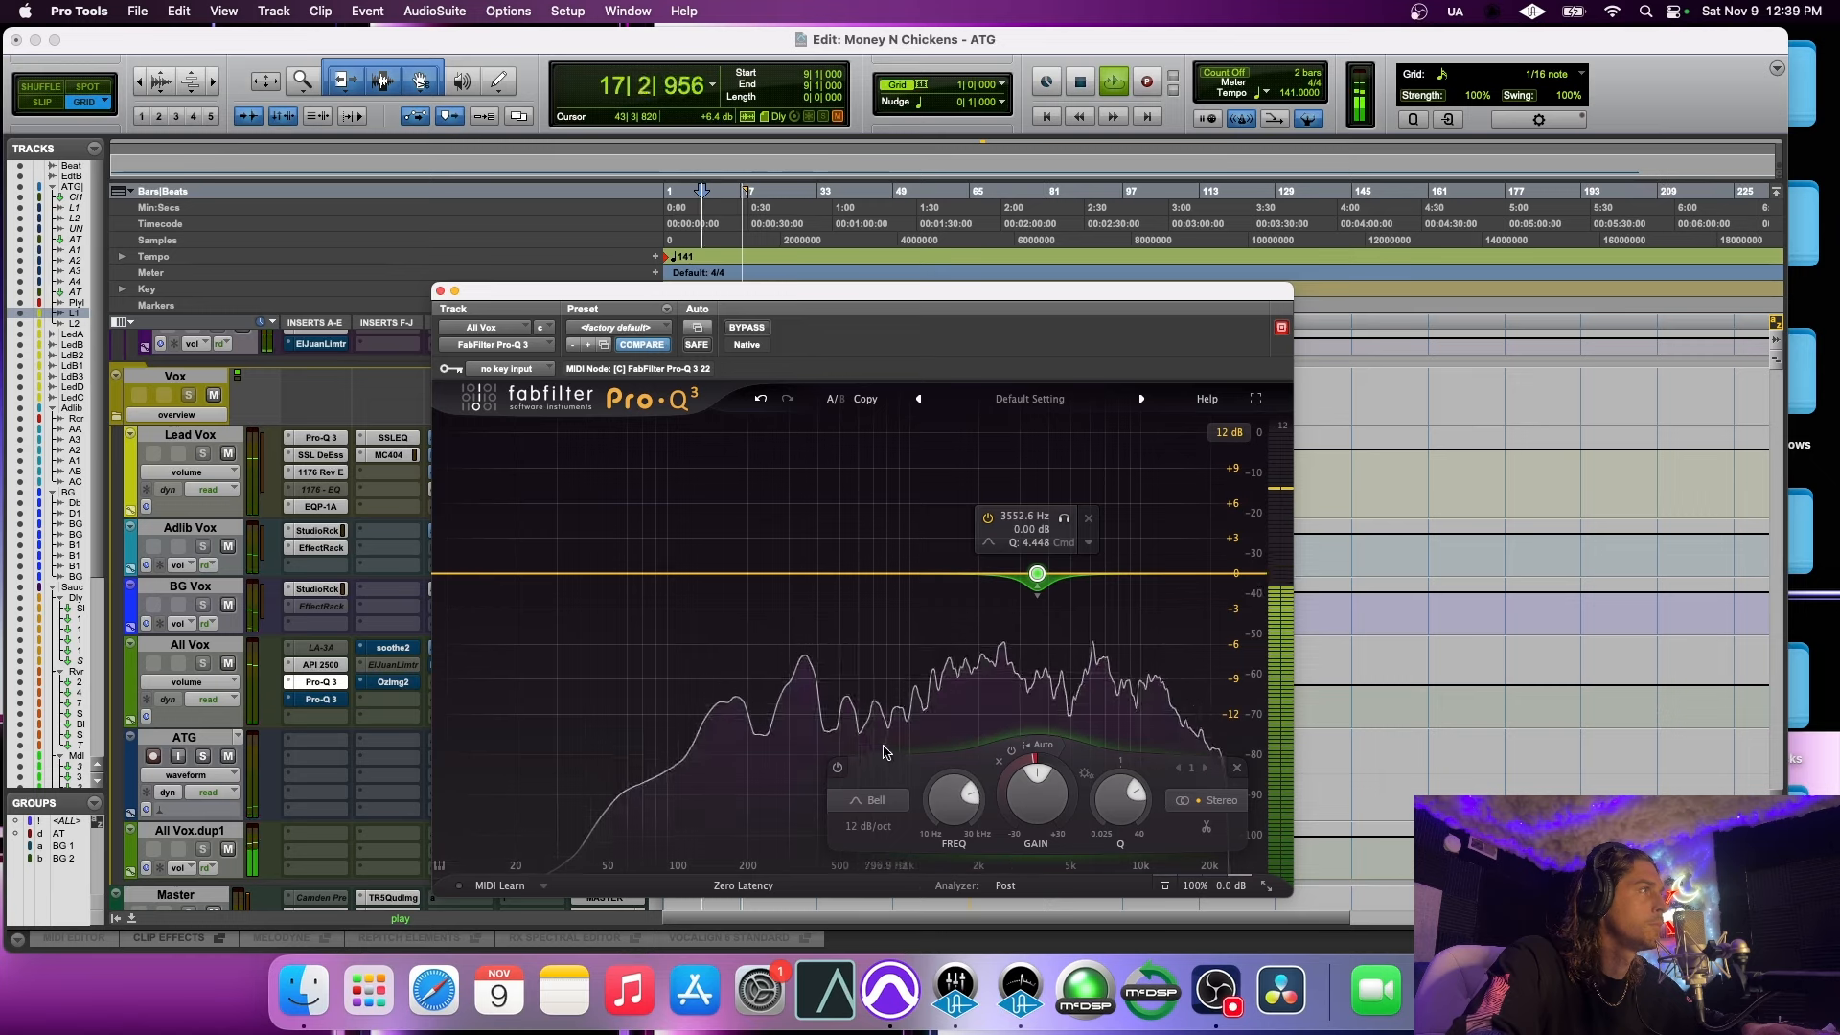
left_click(836, 768)
left_click(835, 769)
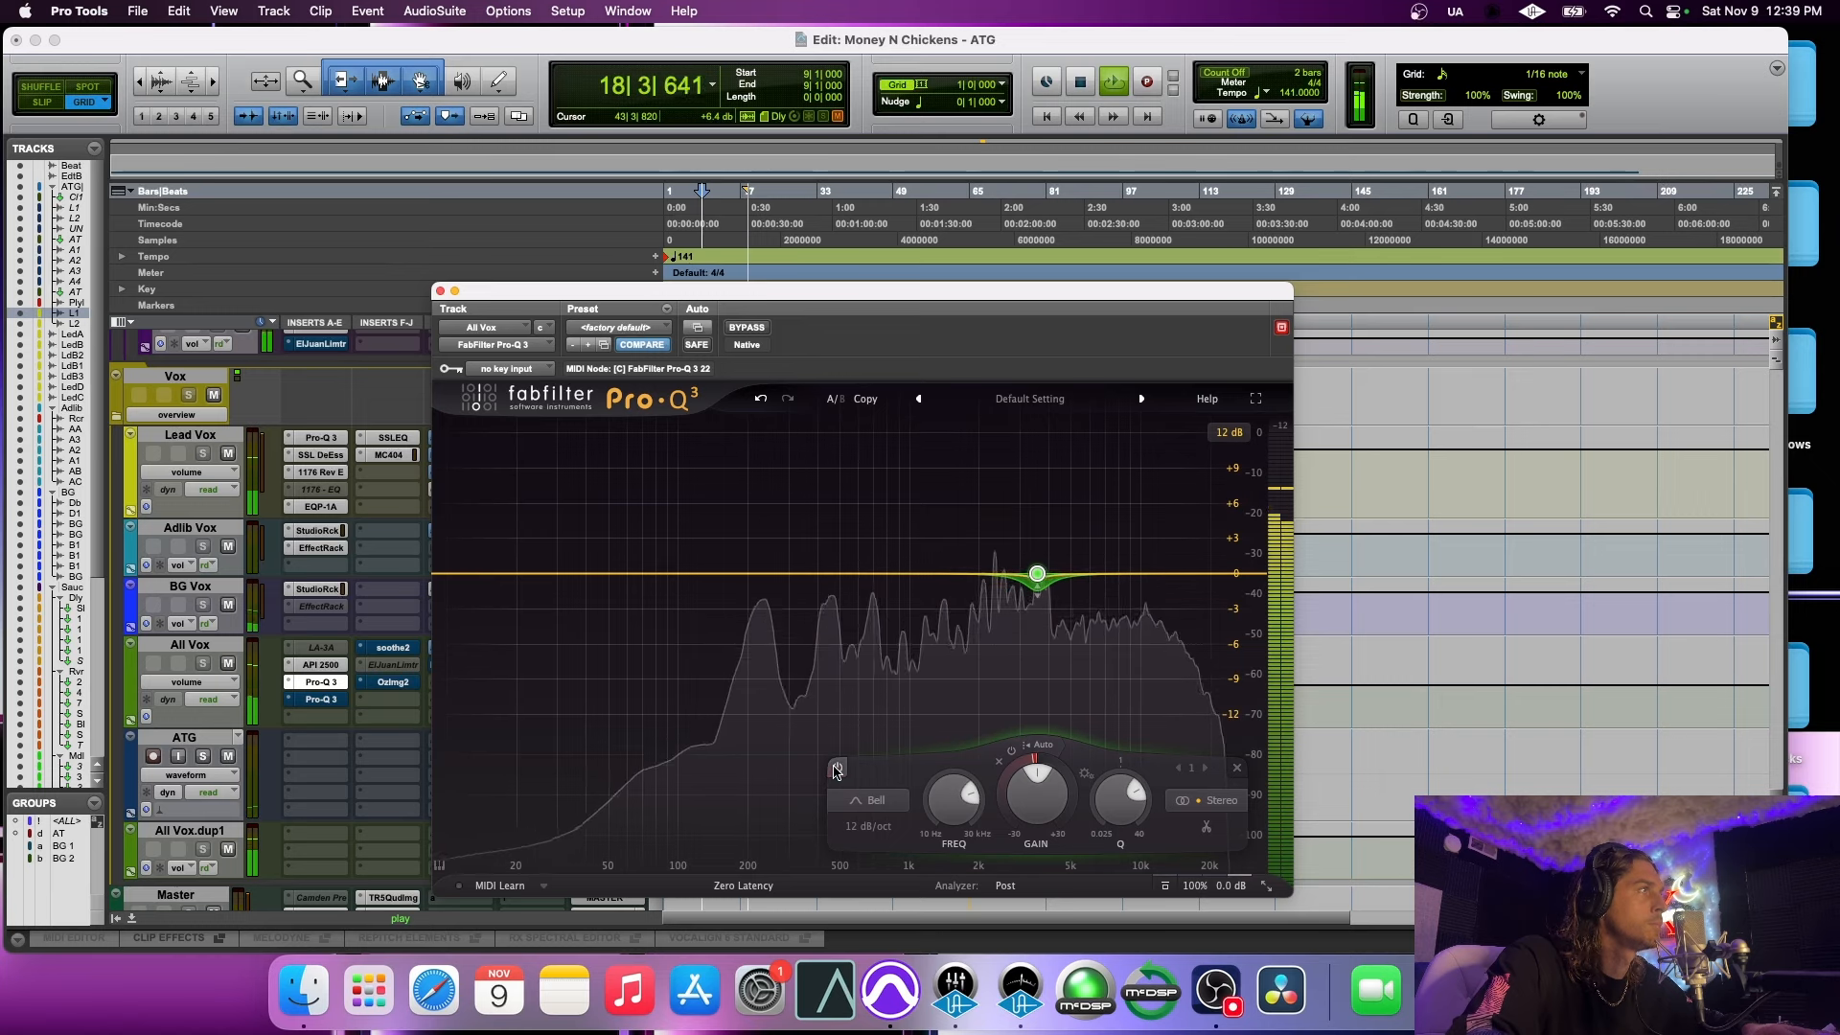
left_click(836, 768)
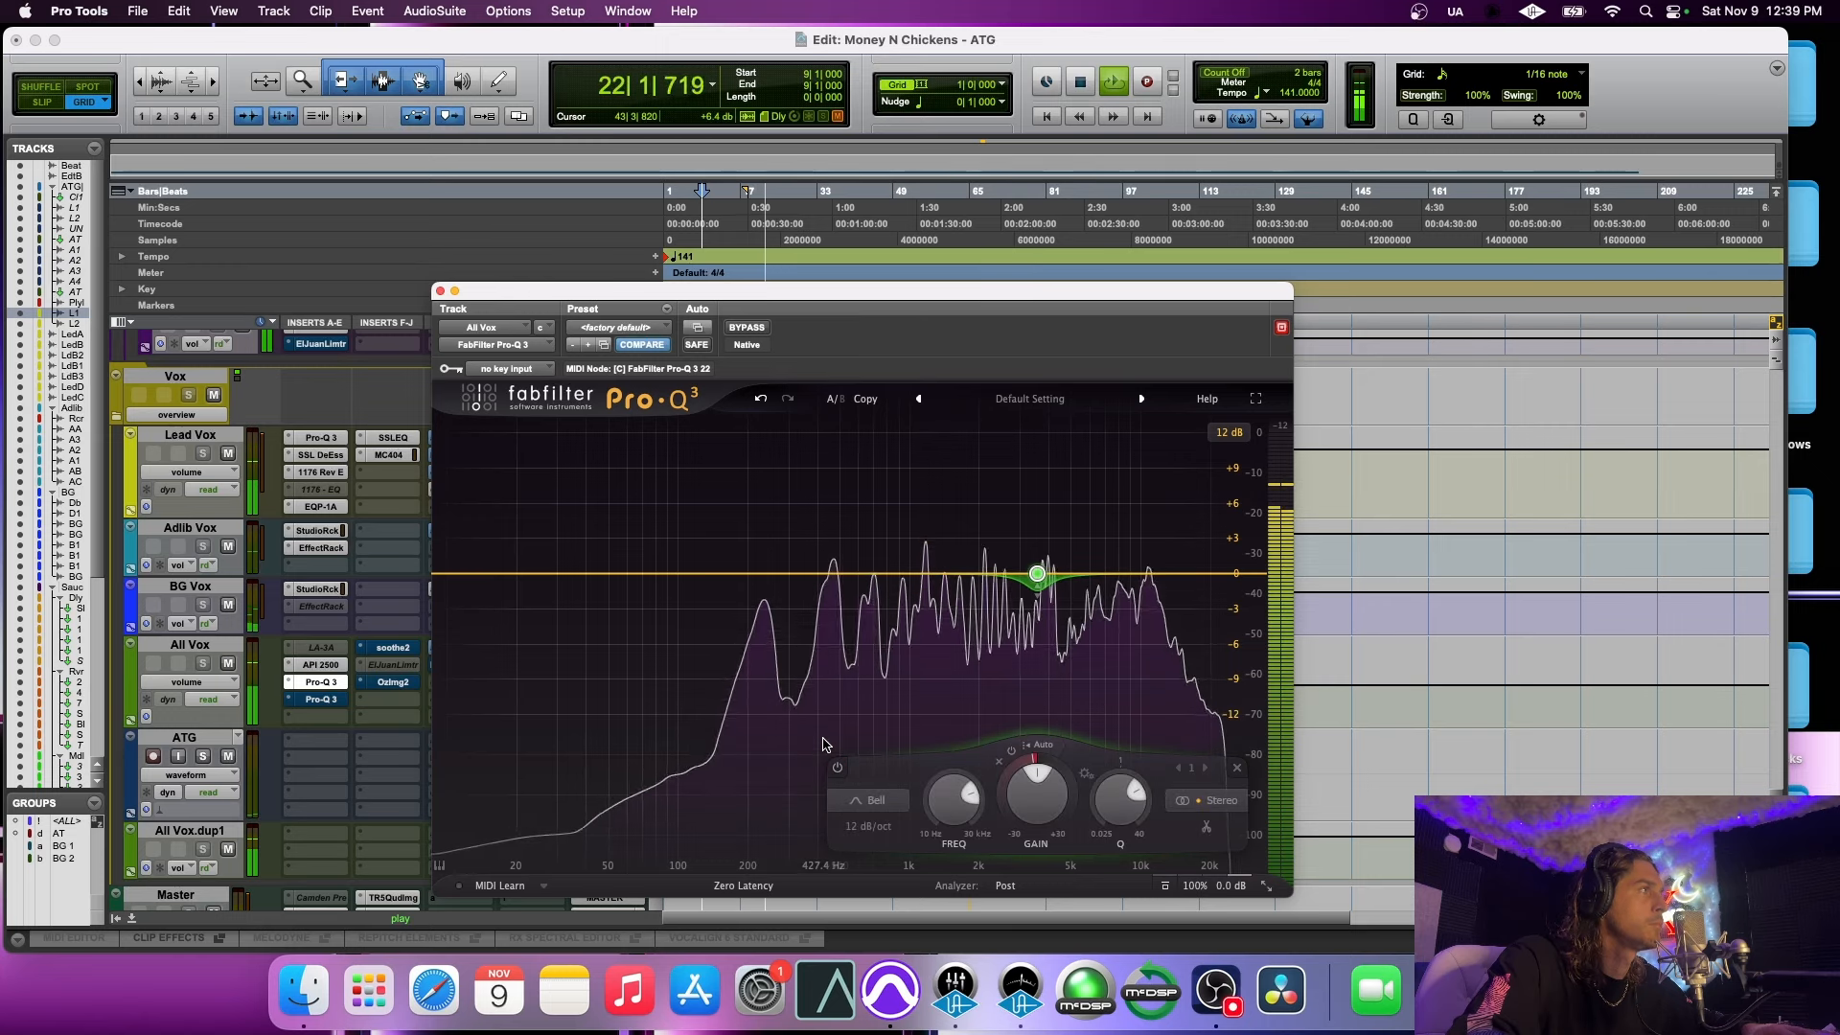
key("space")
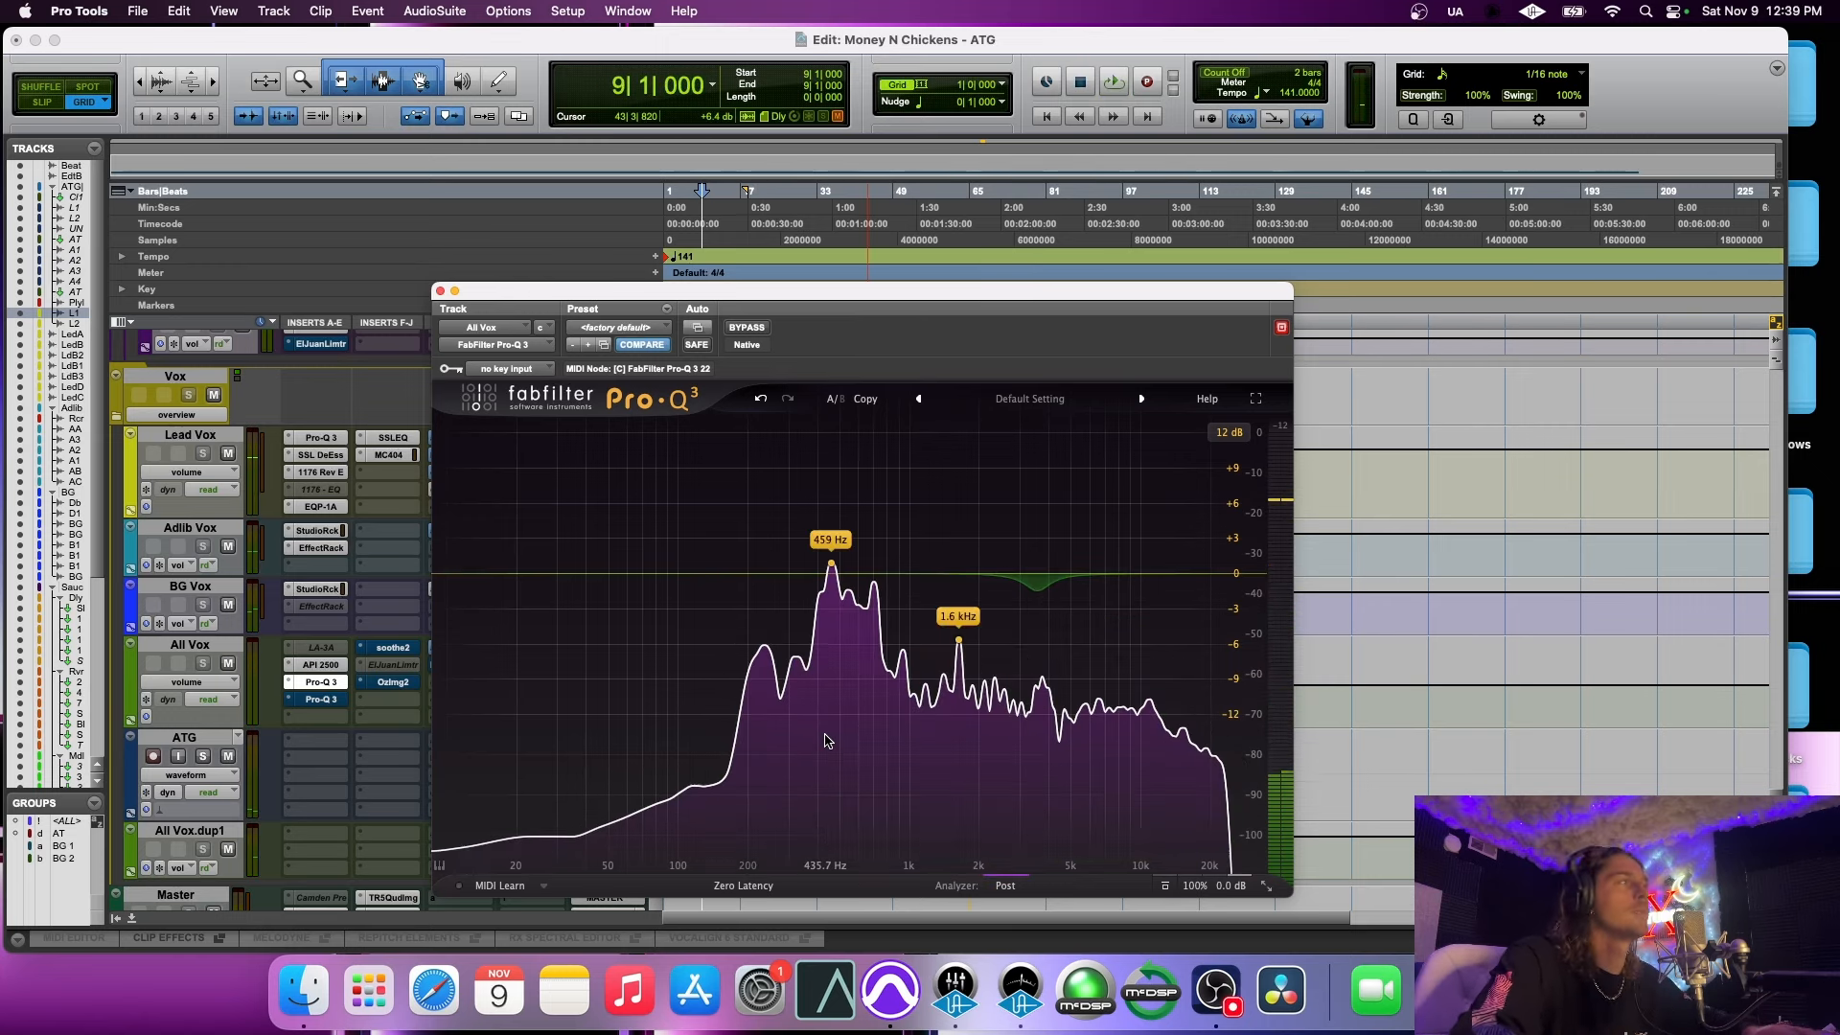
Add a dynamic cut at 465.28 Hz with a Q of 4.847 and compare playback with that band off and on
left_click(833, 575)
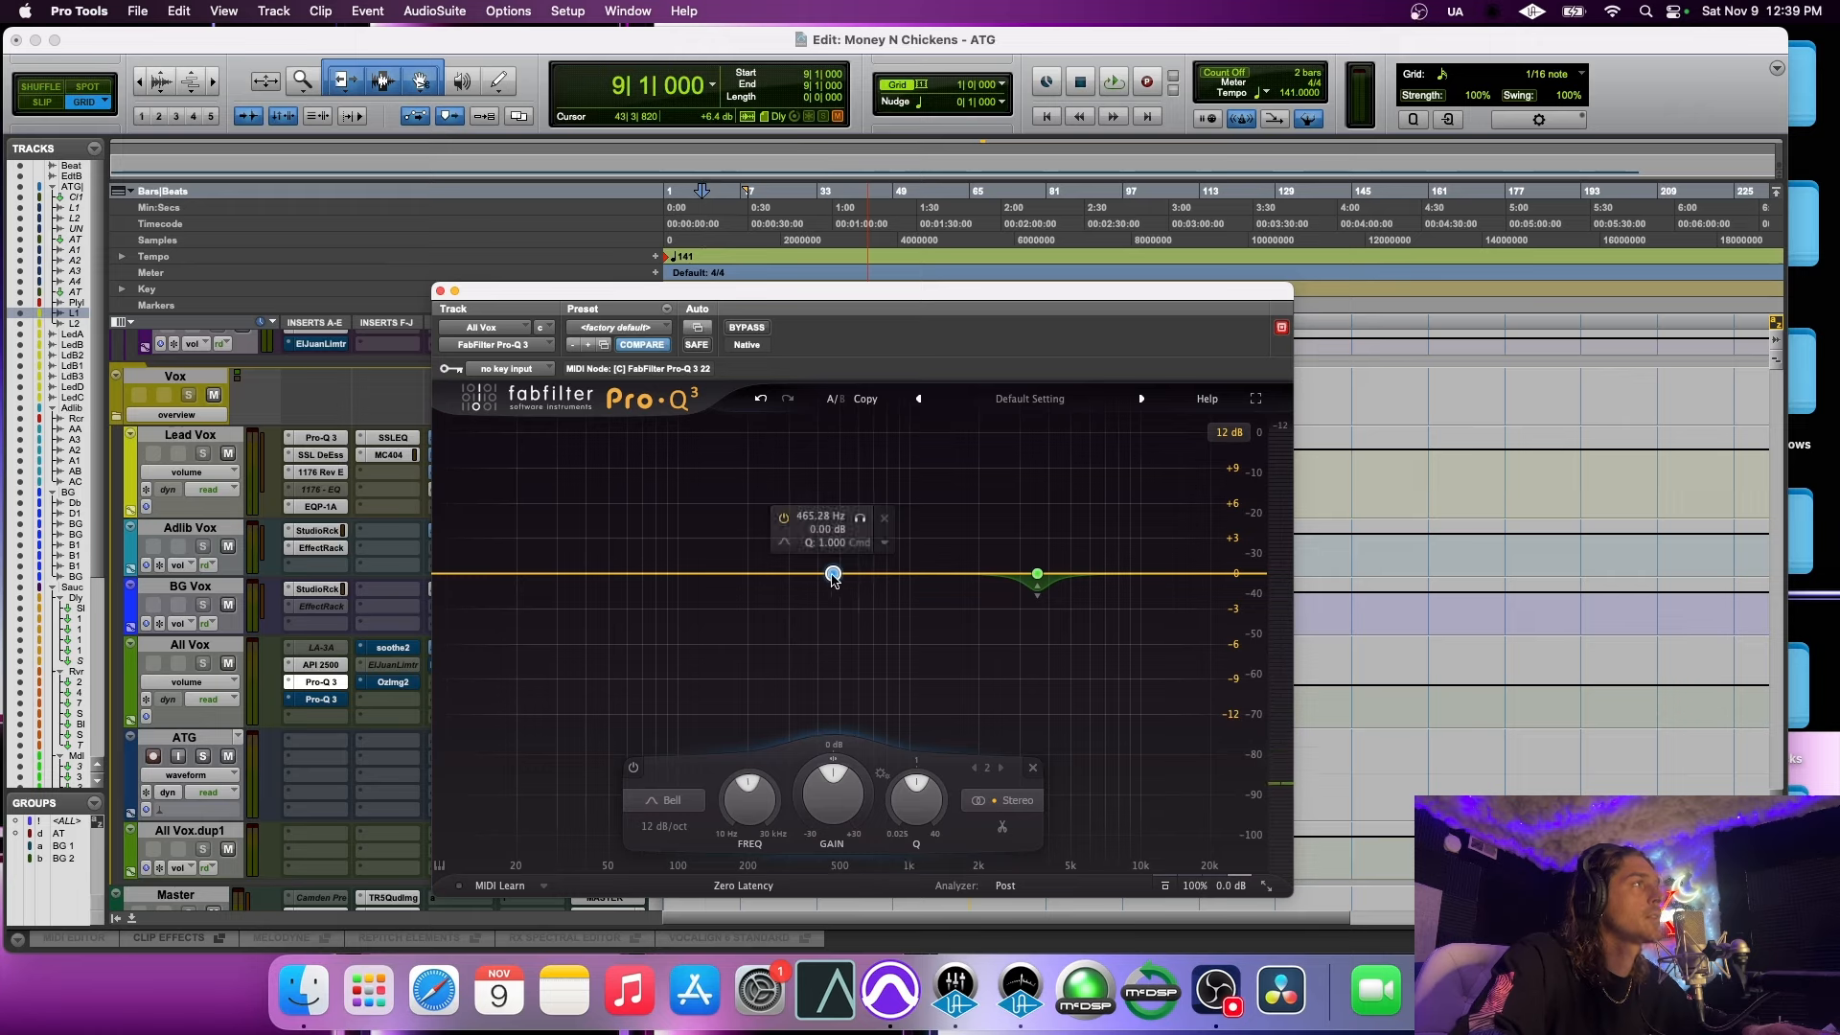
key("space")
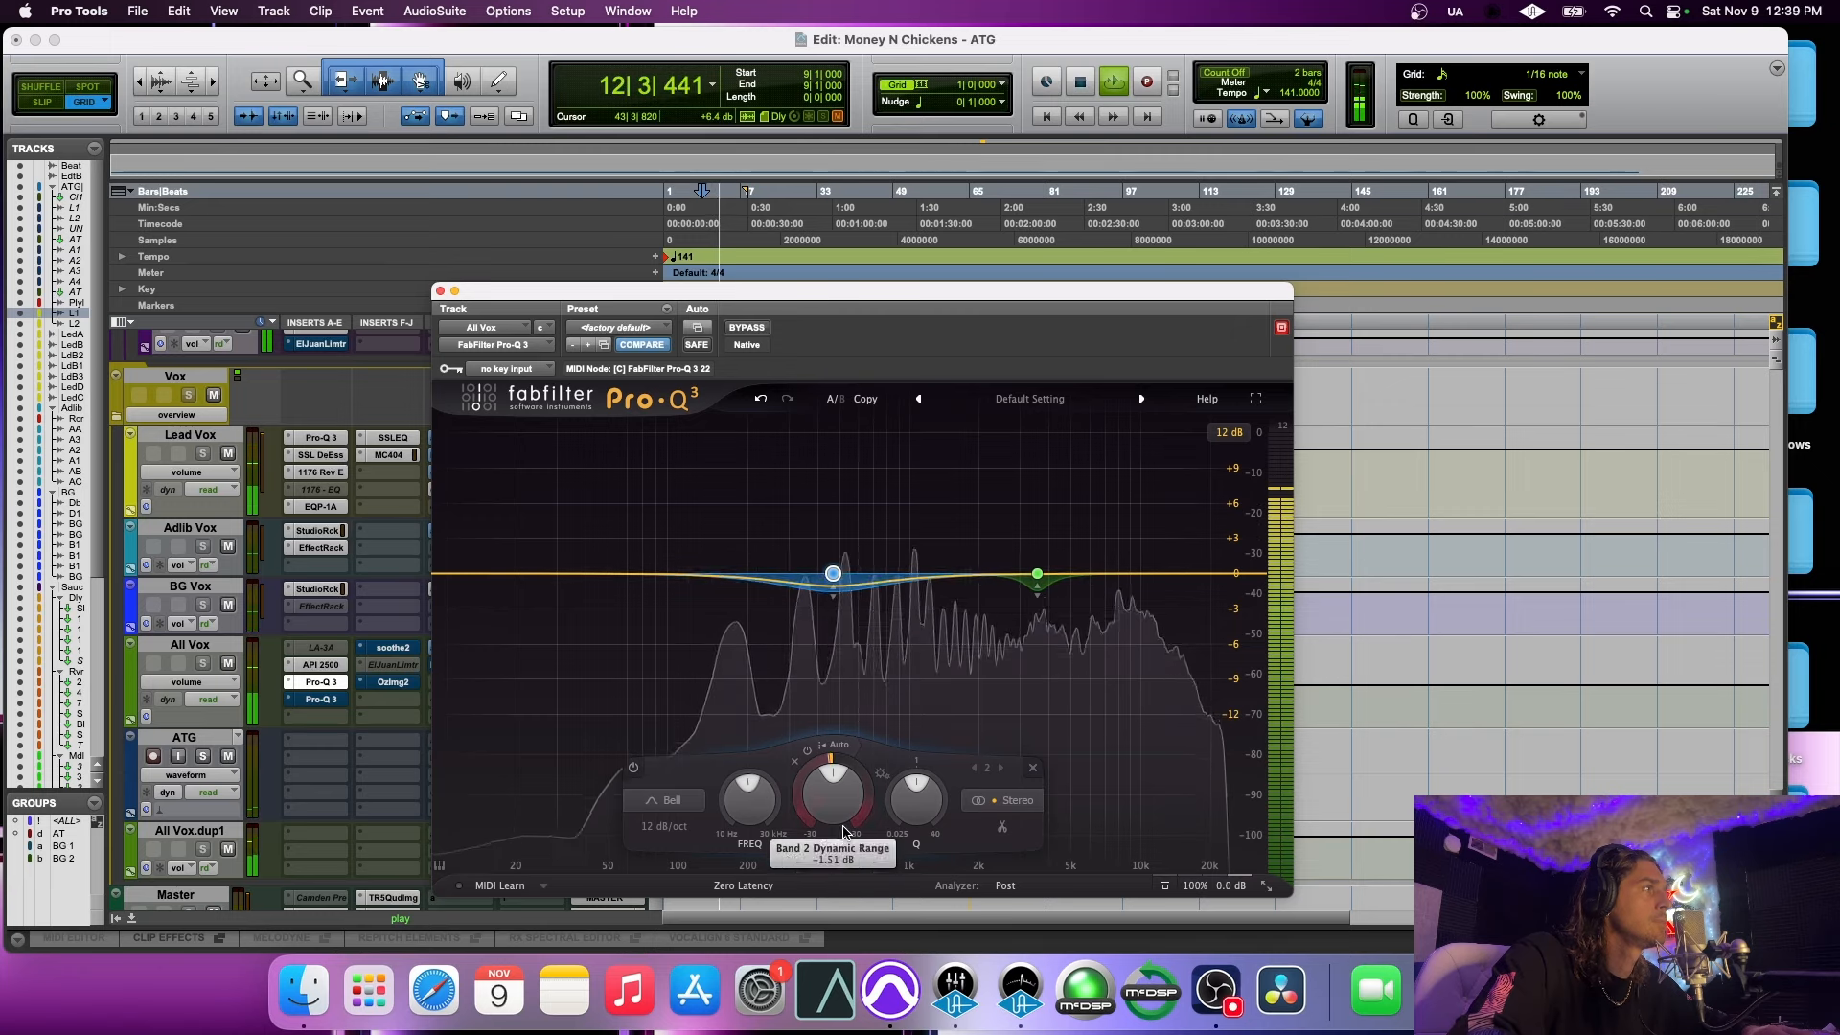
scroll(916, 795, "up", 5)
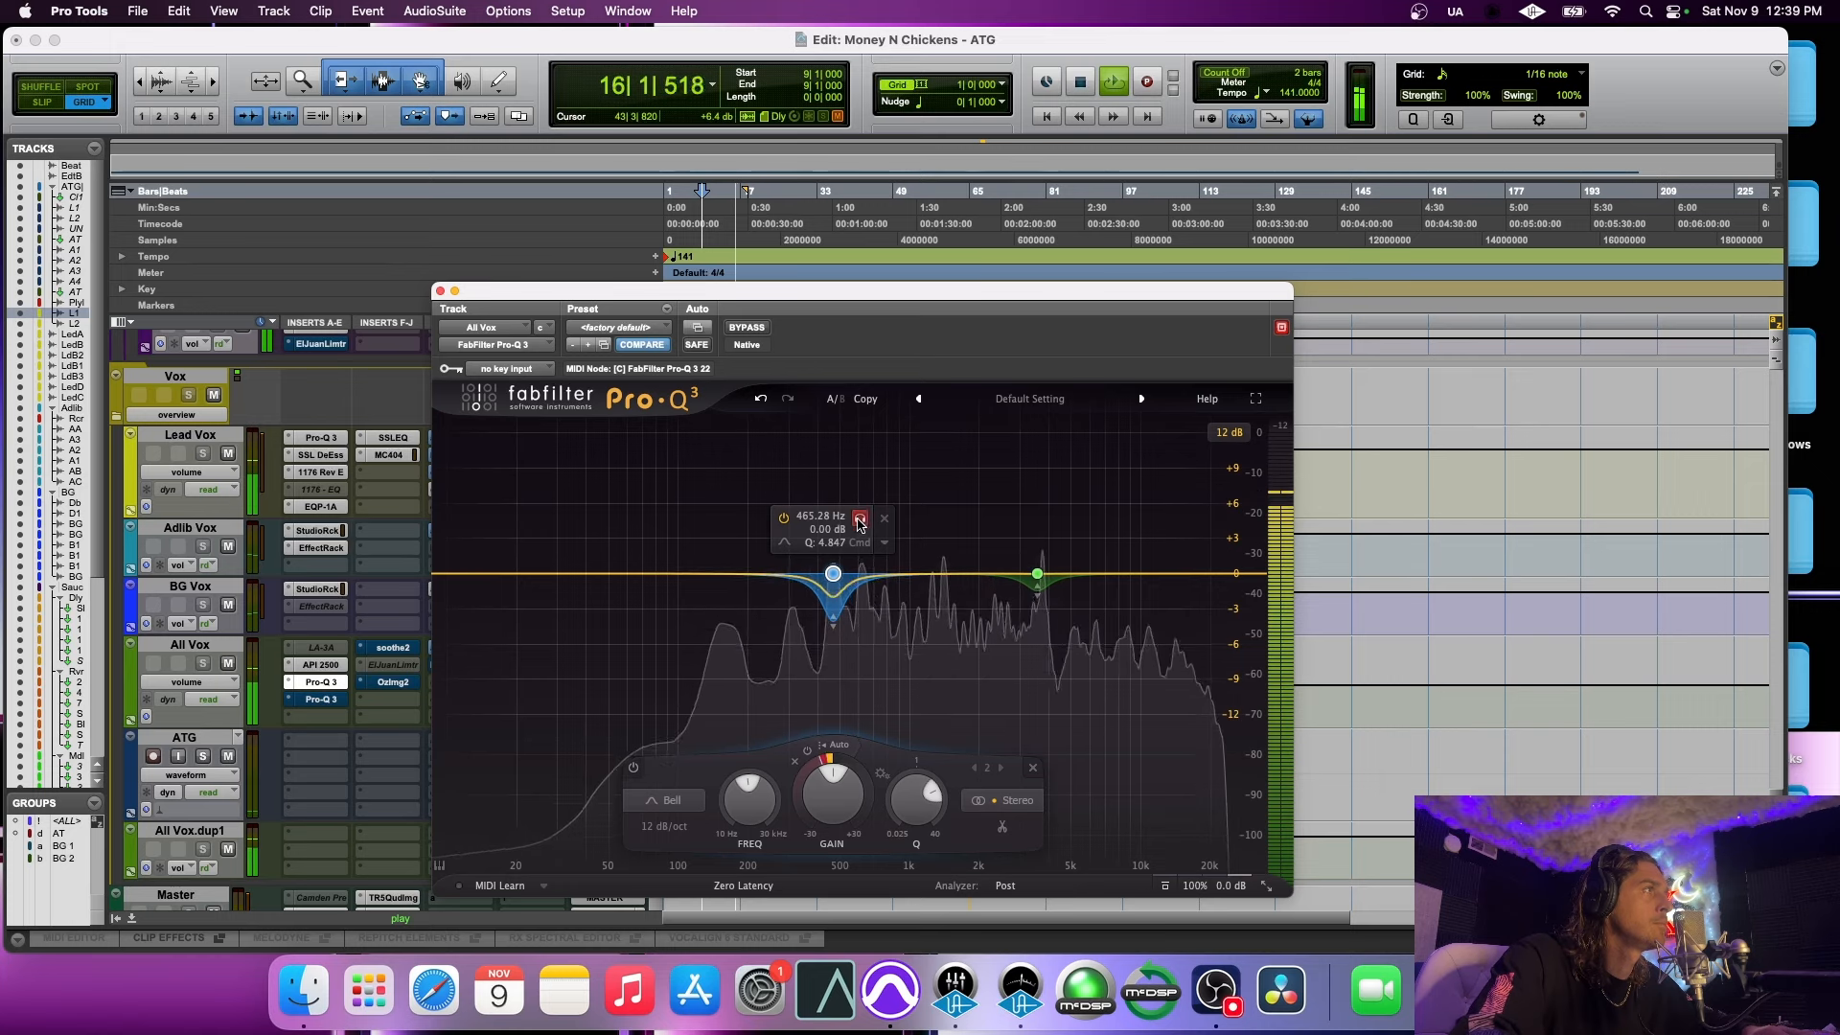
left_click(782, 520)
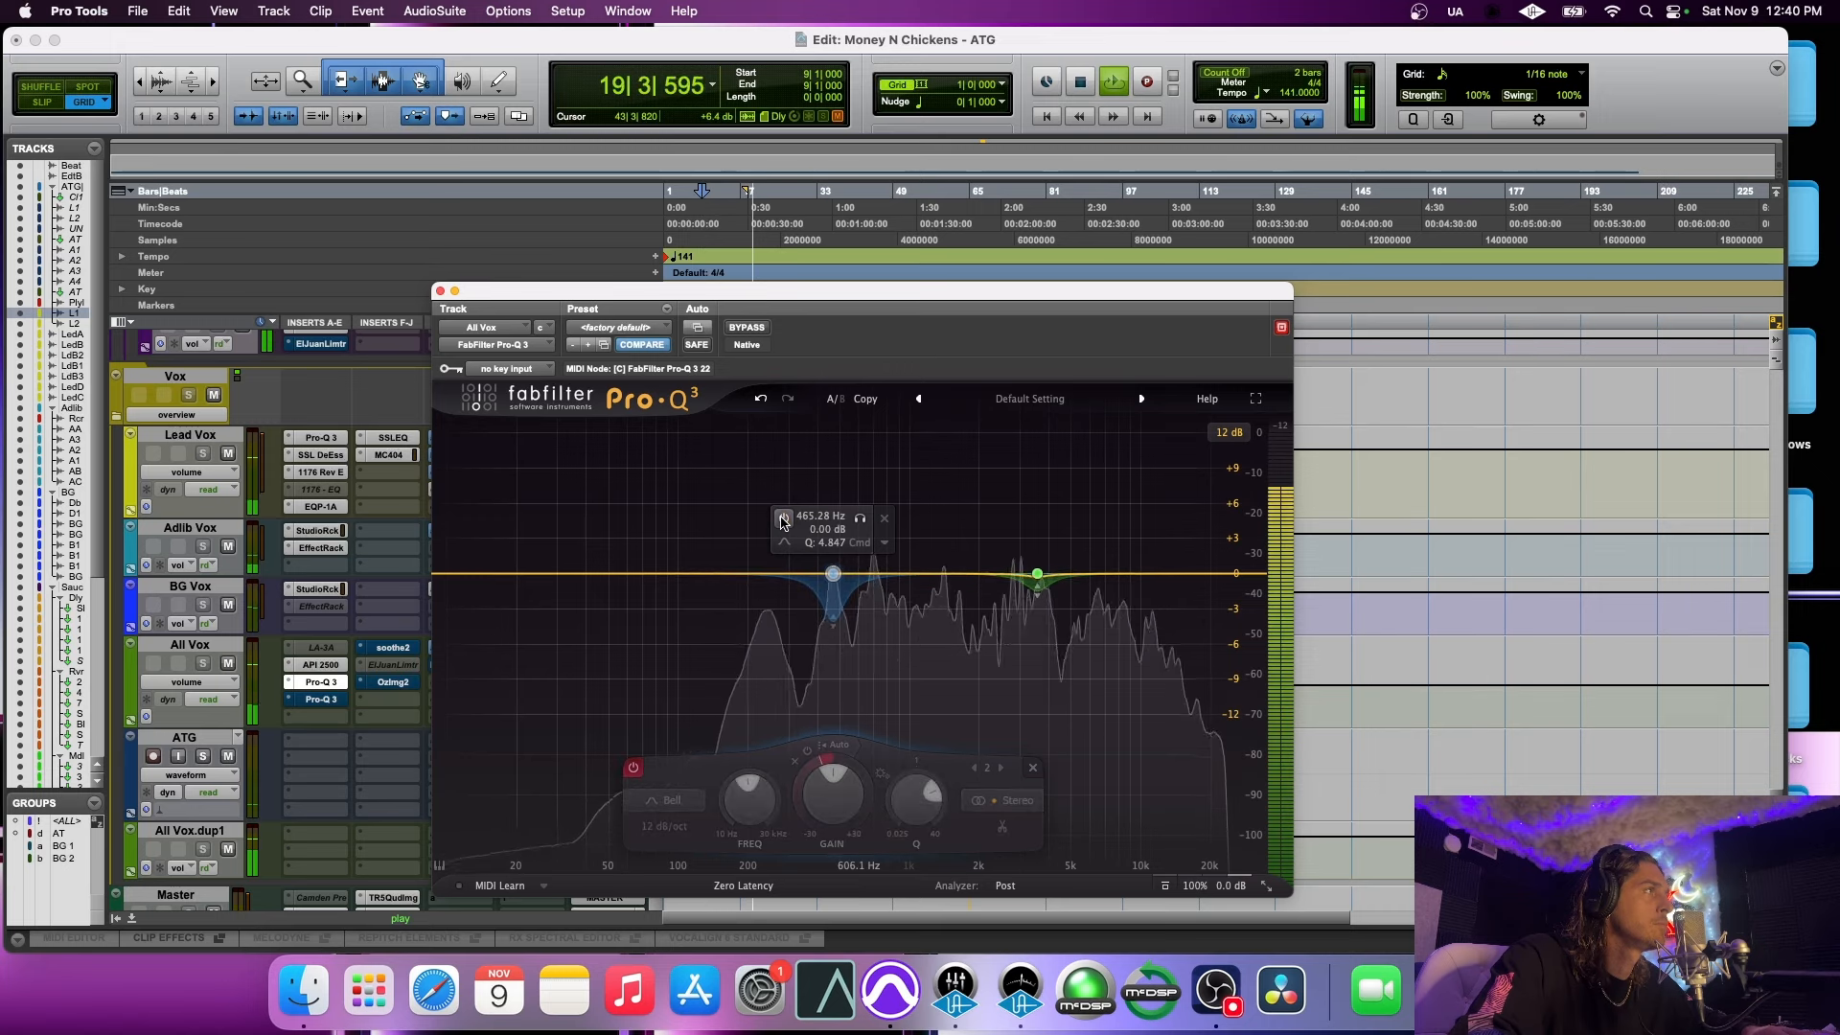
left_click(782, 521)
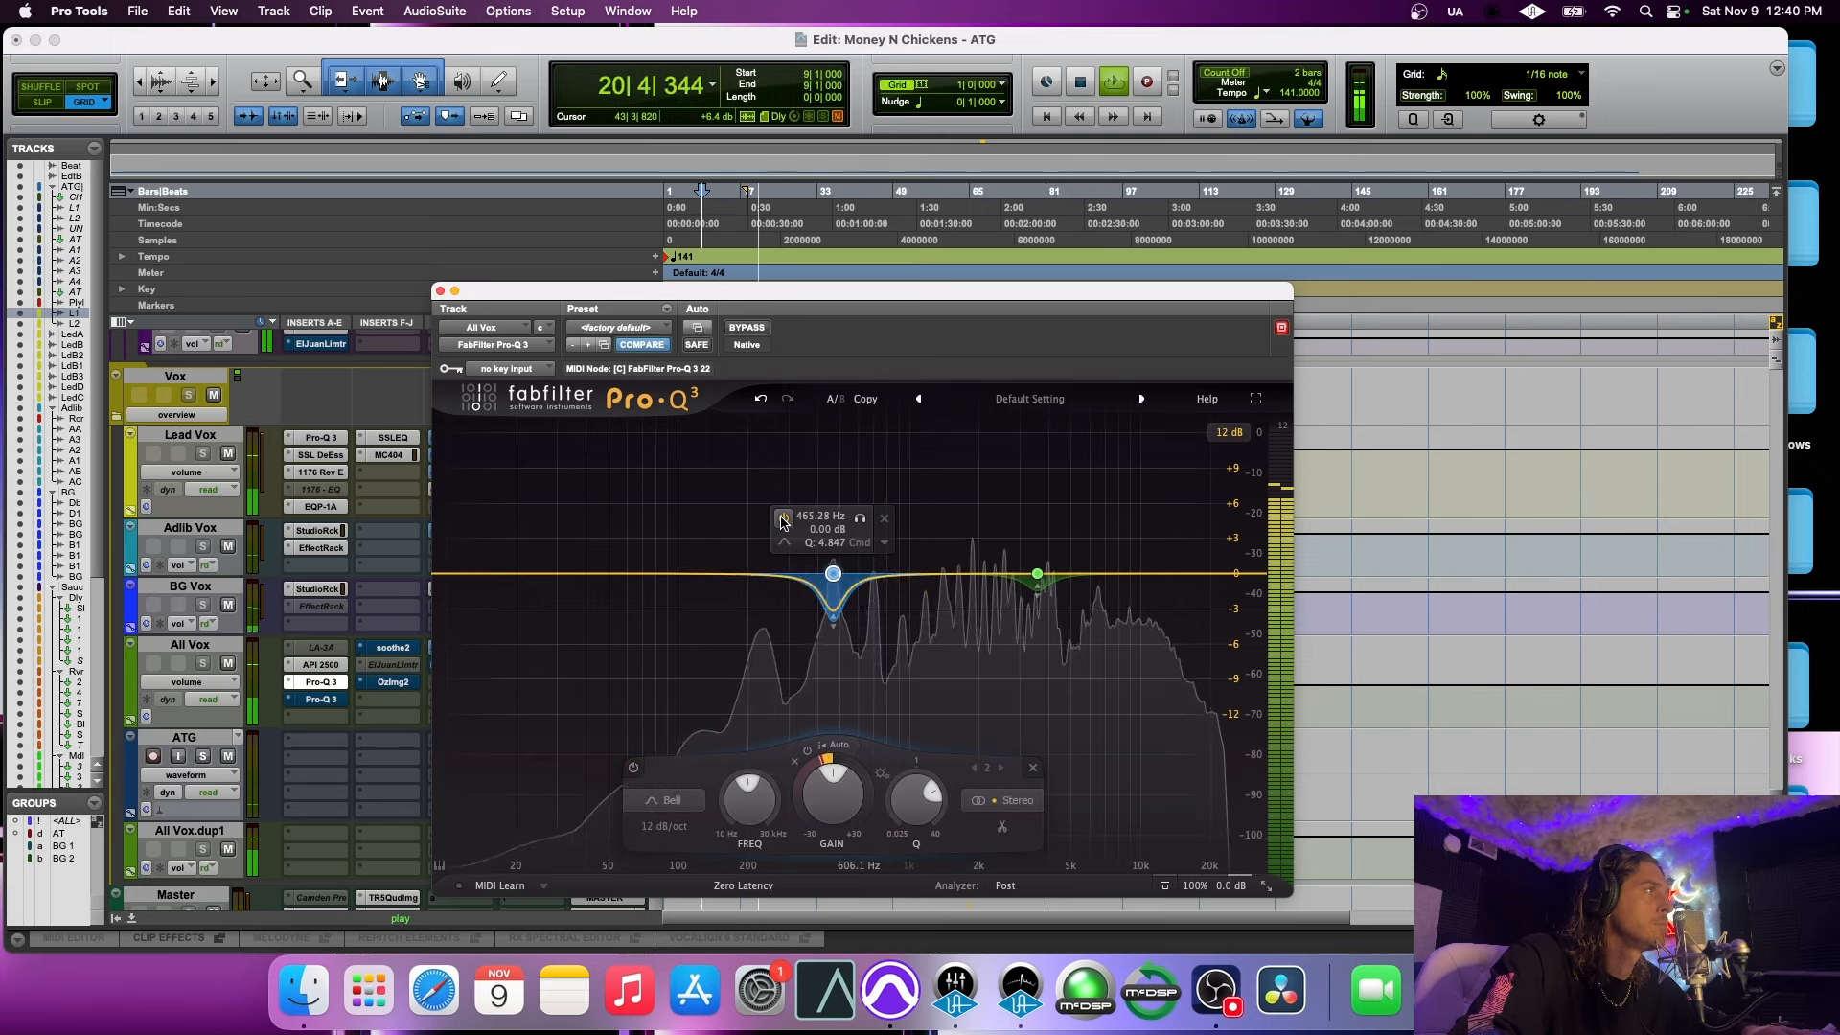
key("space")
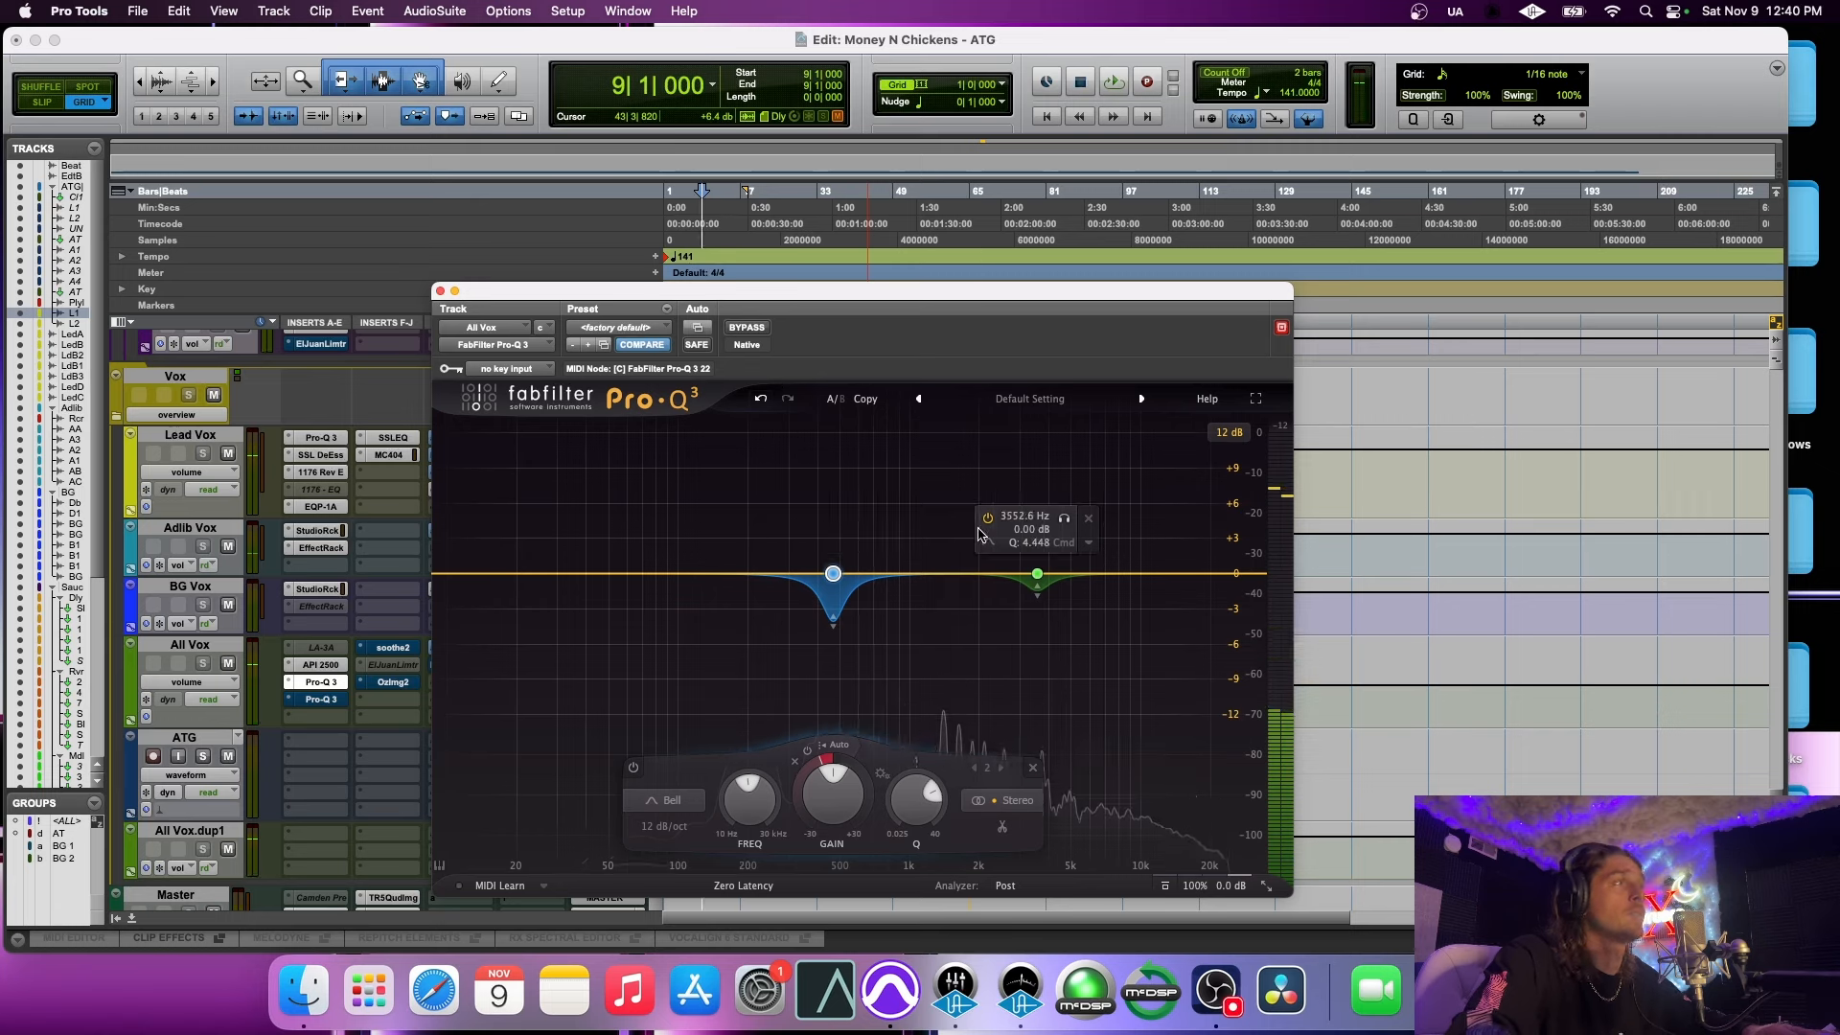
Add a 12 dB/oct low cut to the Pro-Q 3 curve and set its frequency to about 19.5 Hz
double_click(450, 573)
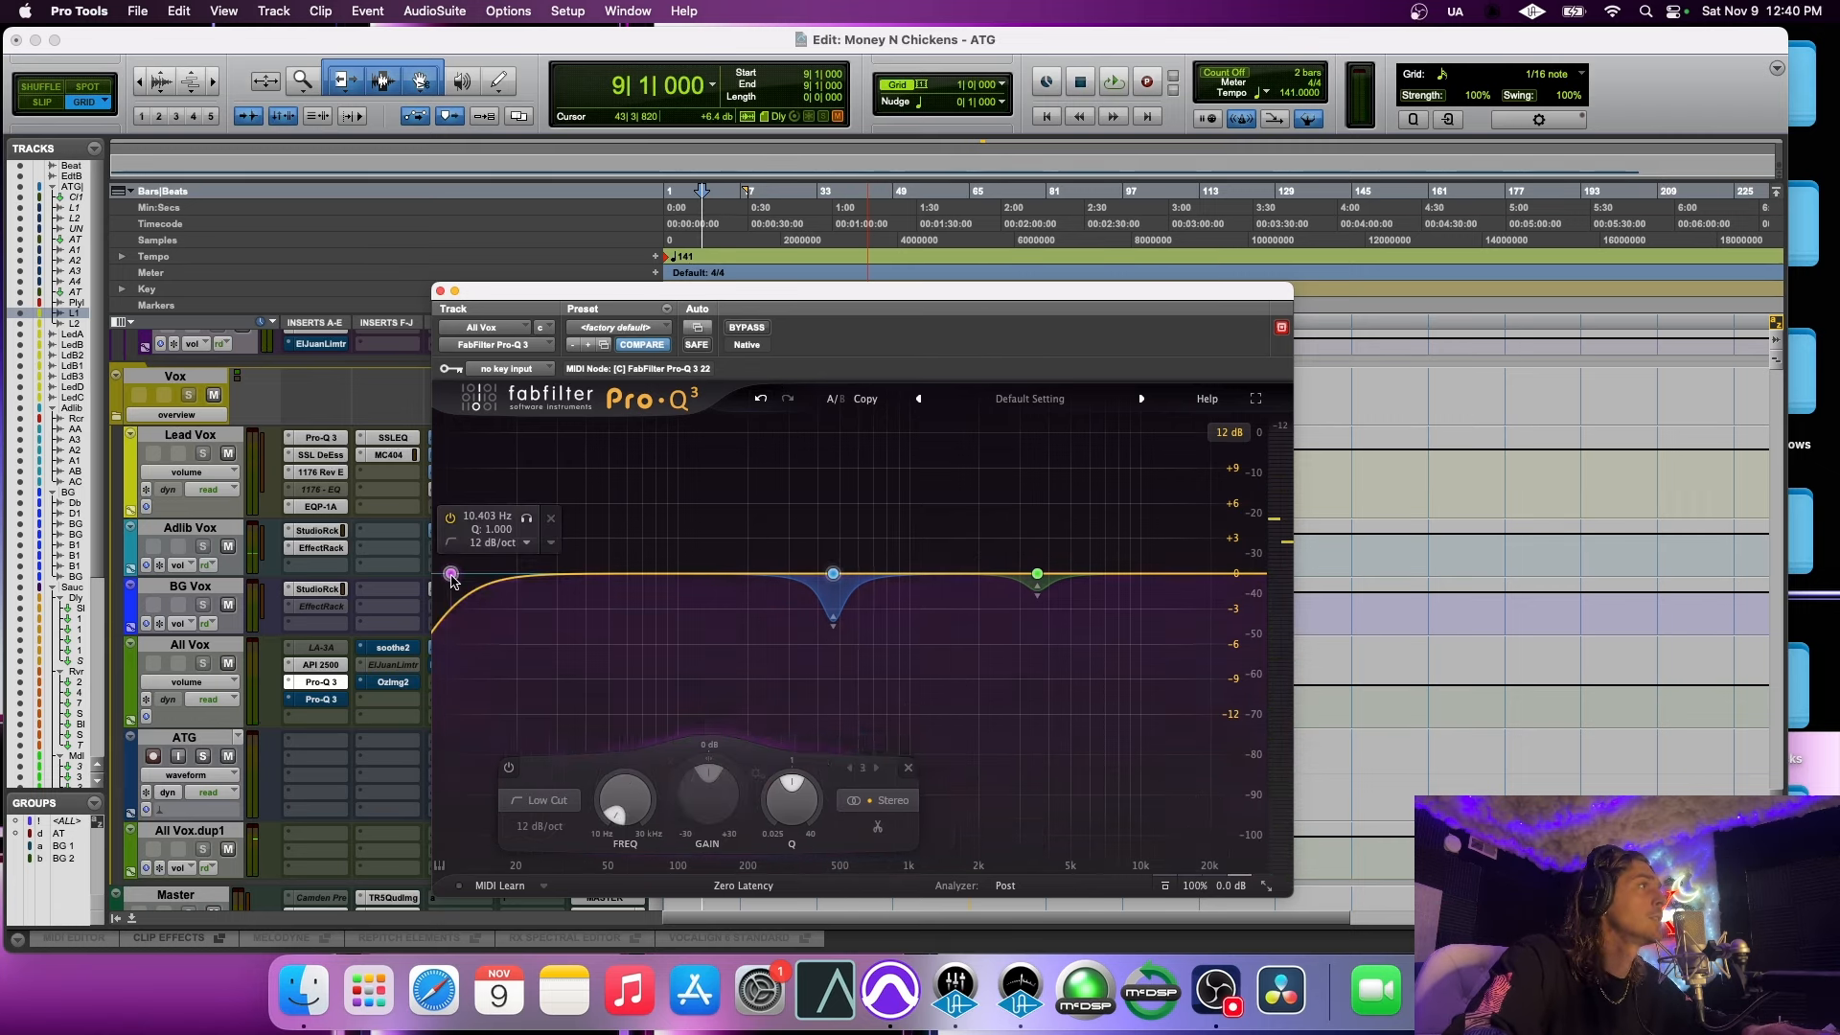
left_click_drag(546, 803, 570, 759)
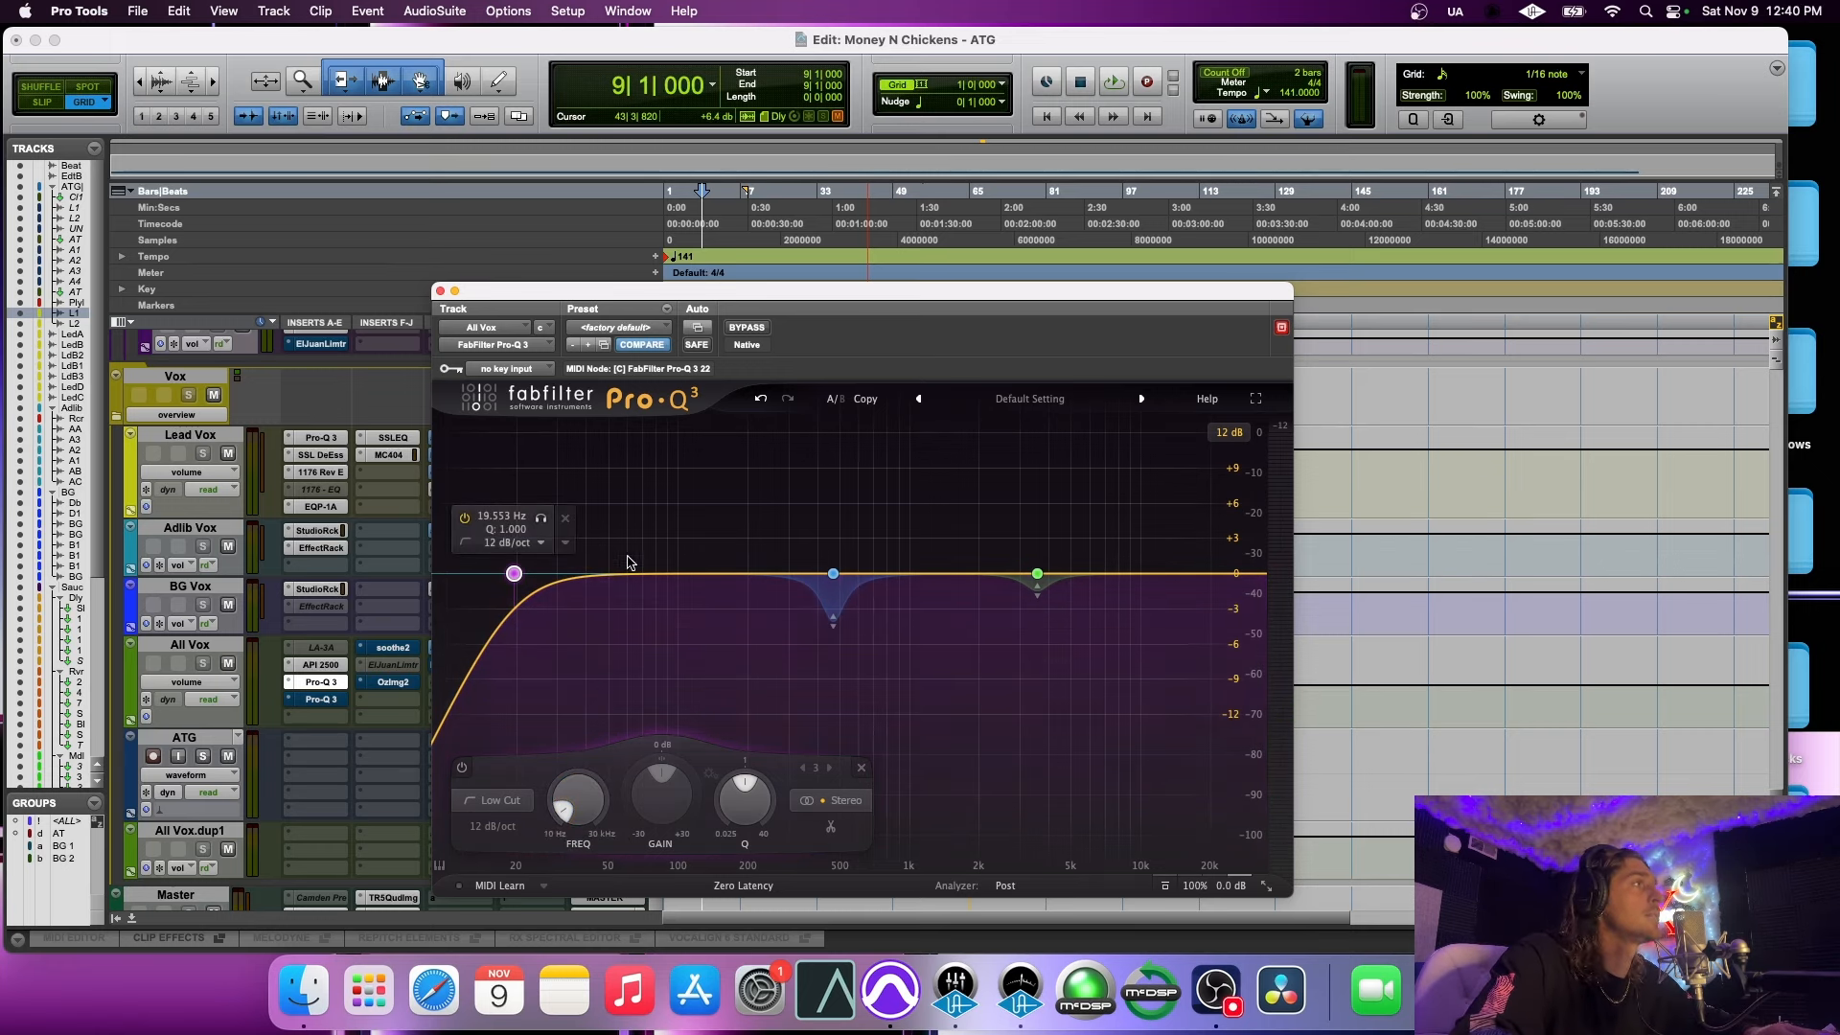
Compare the vocals with the whole new Pro-Q 3 bypassed and active, and close the plug-in window
left_click(747, 327)
key("space")
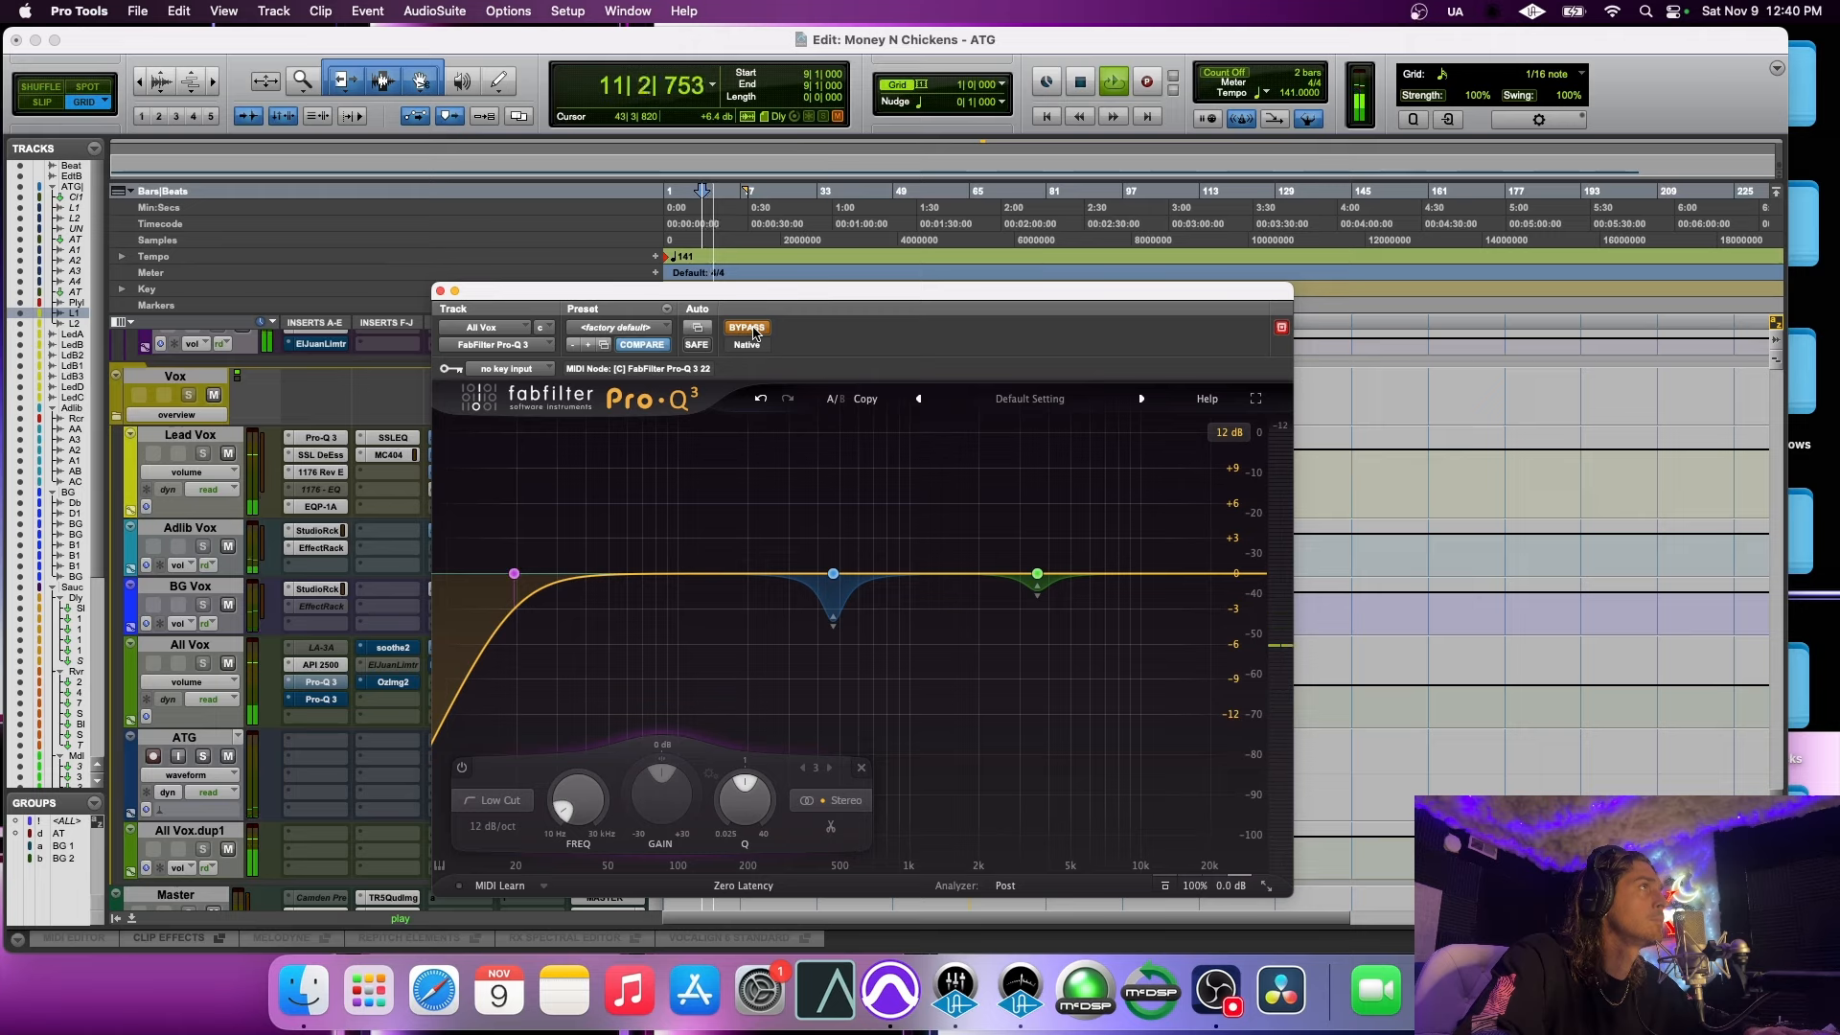
left_click(747, 328)
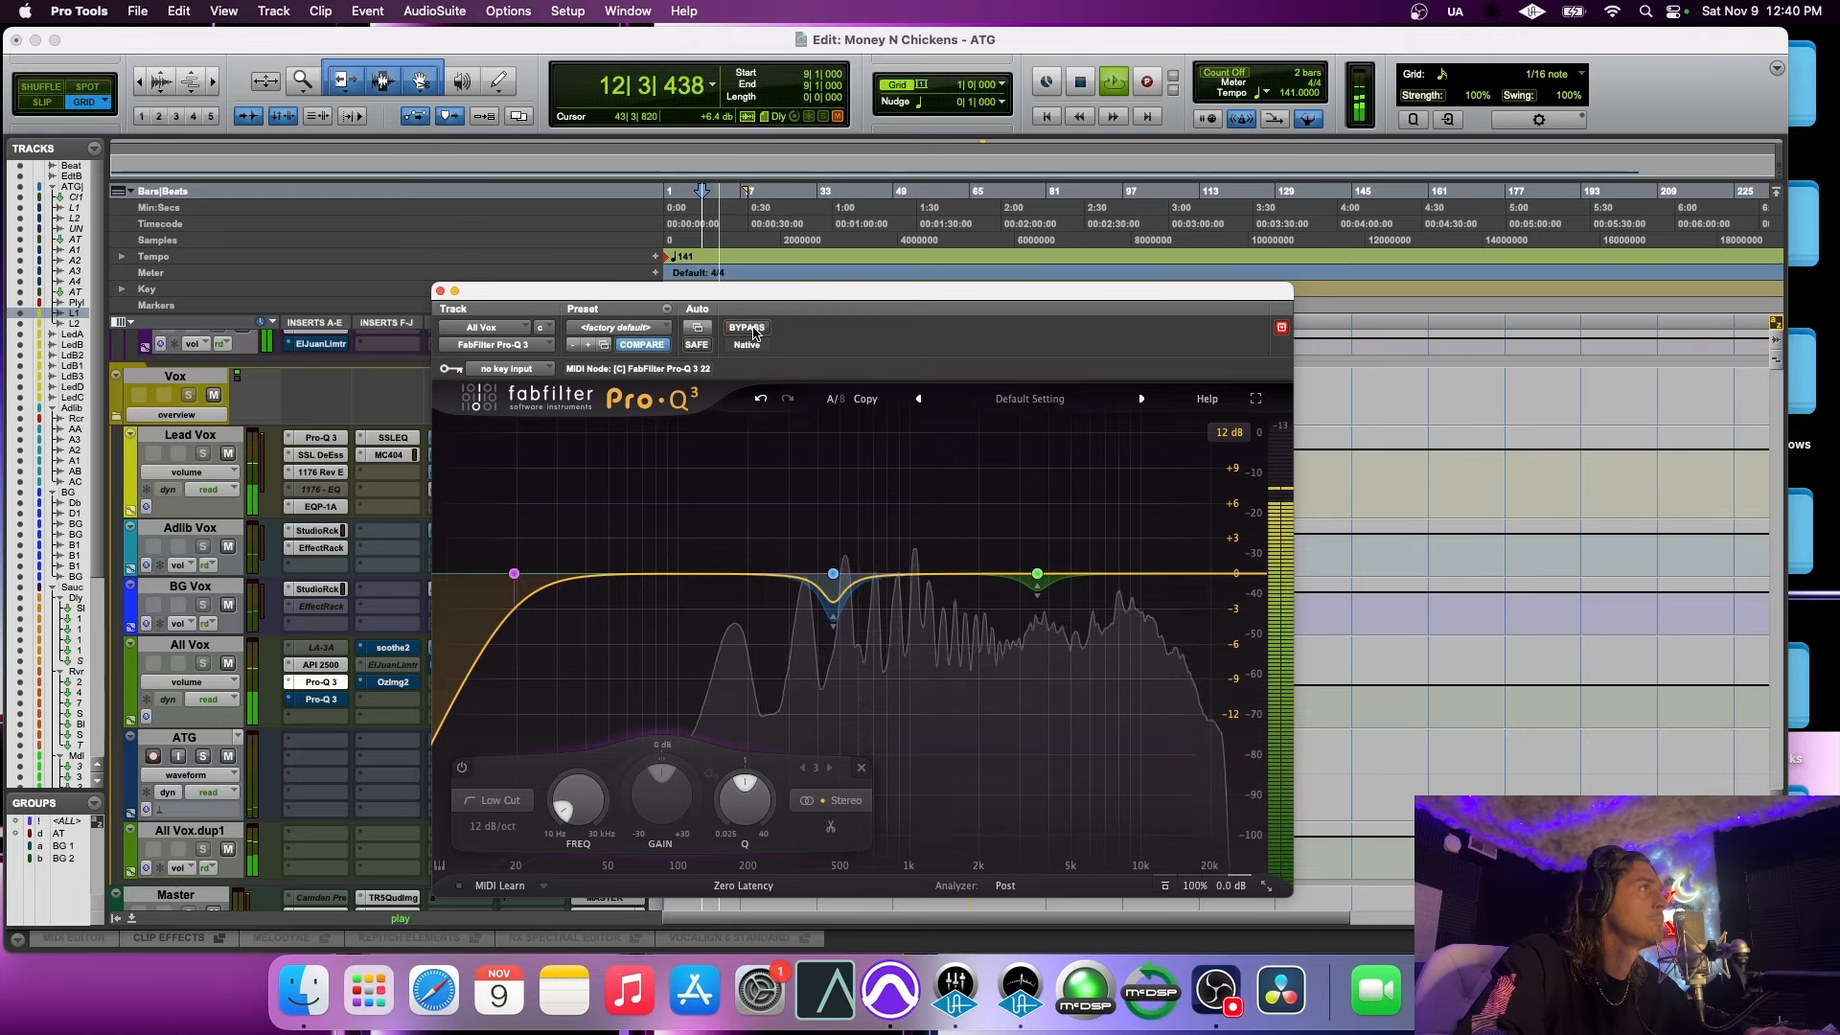
key("space")
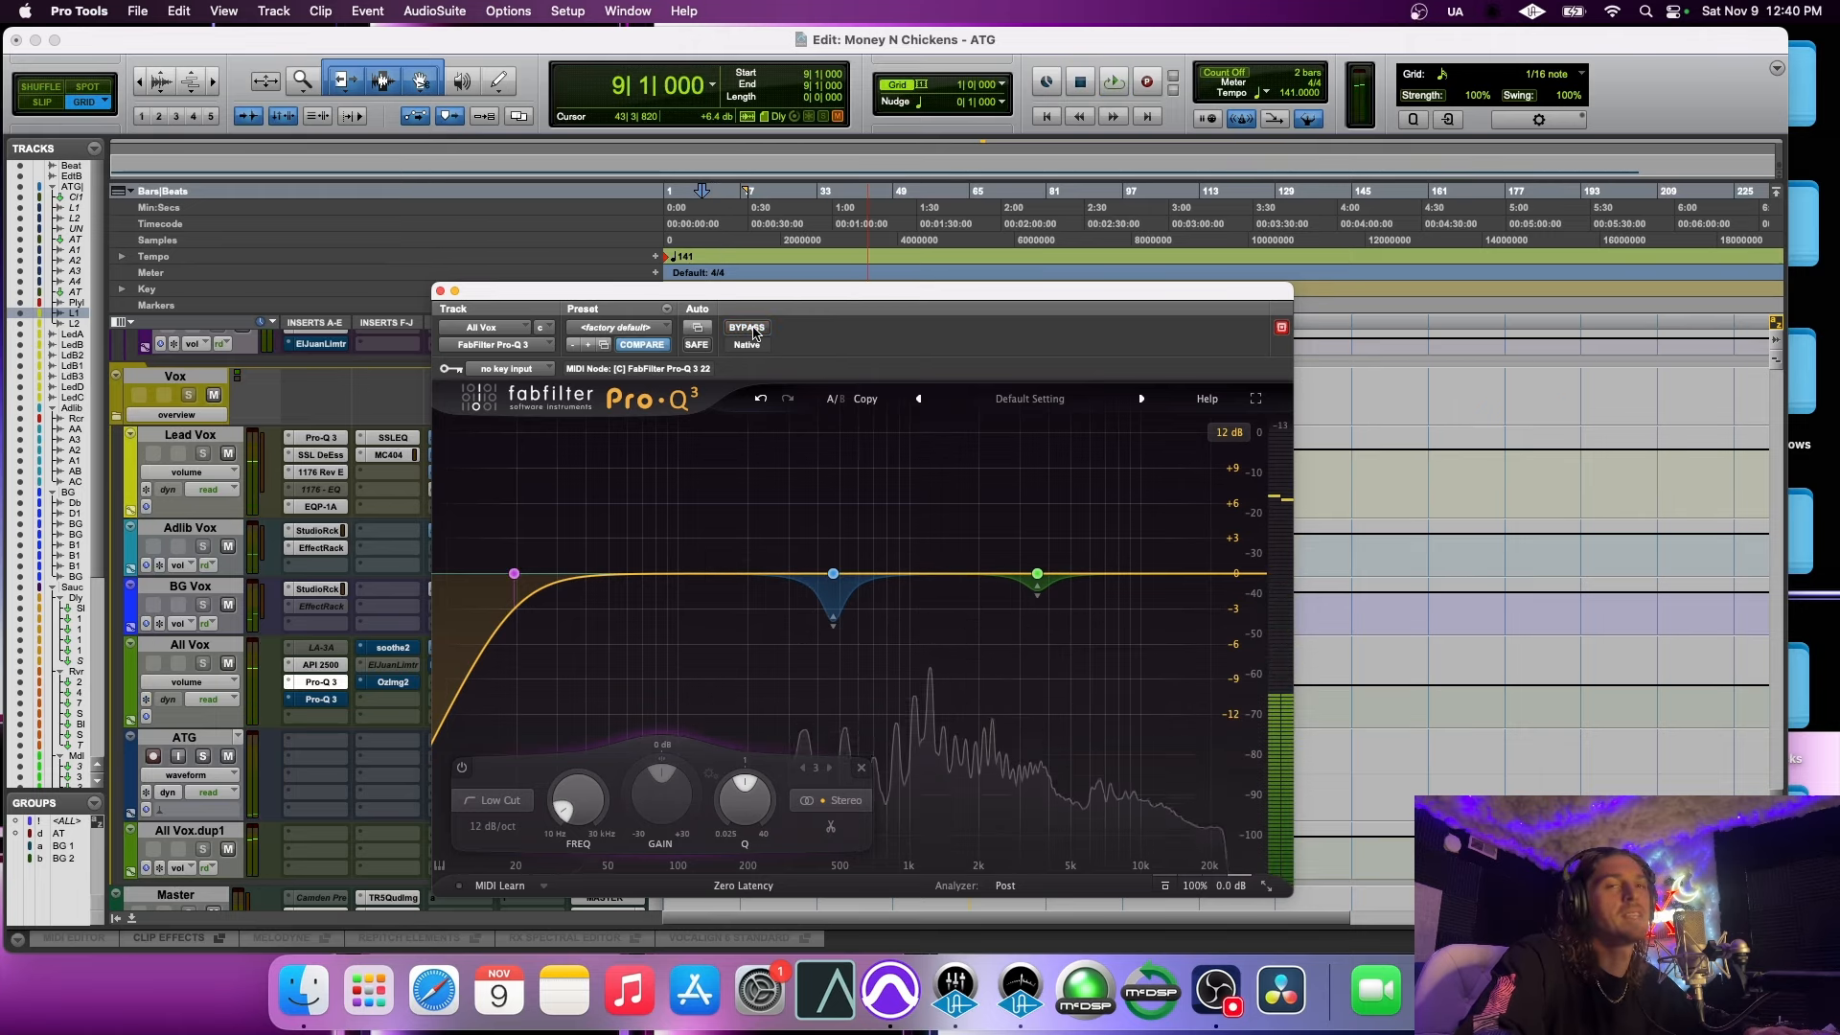
left_click(439, 291)
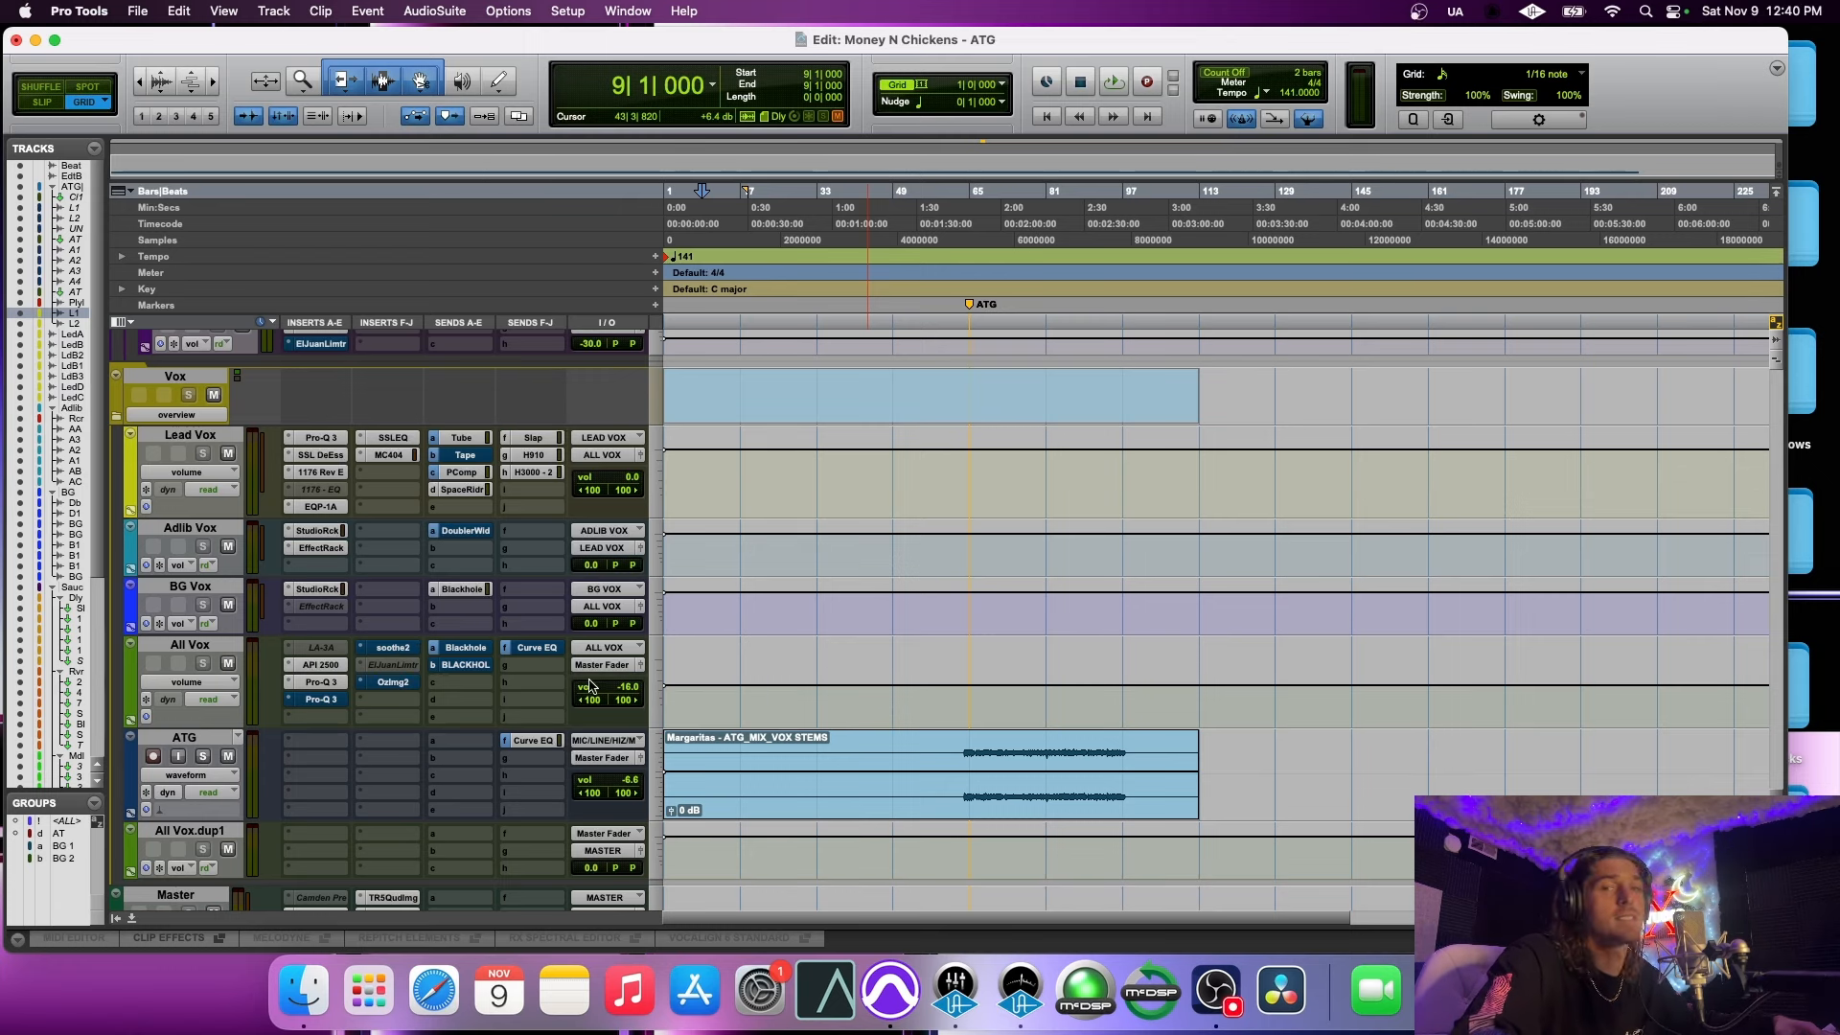
Open soothe2 on All Vox, compare the vocals with it bypassed and active, leave it enabled and close it
left_click(393, 648)
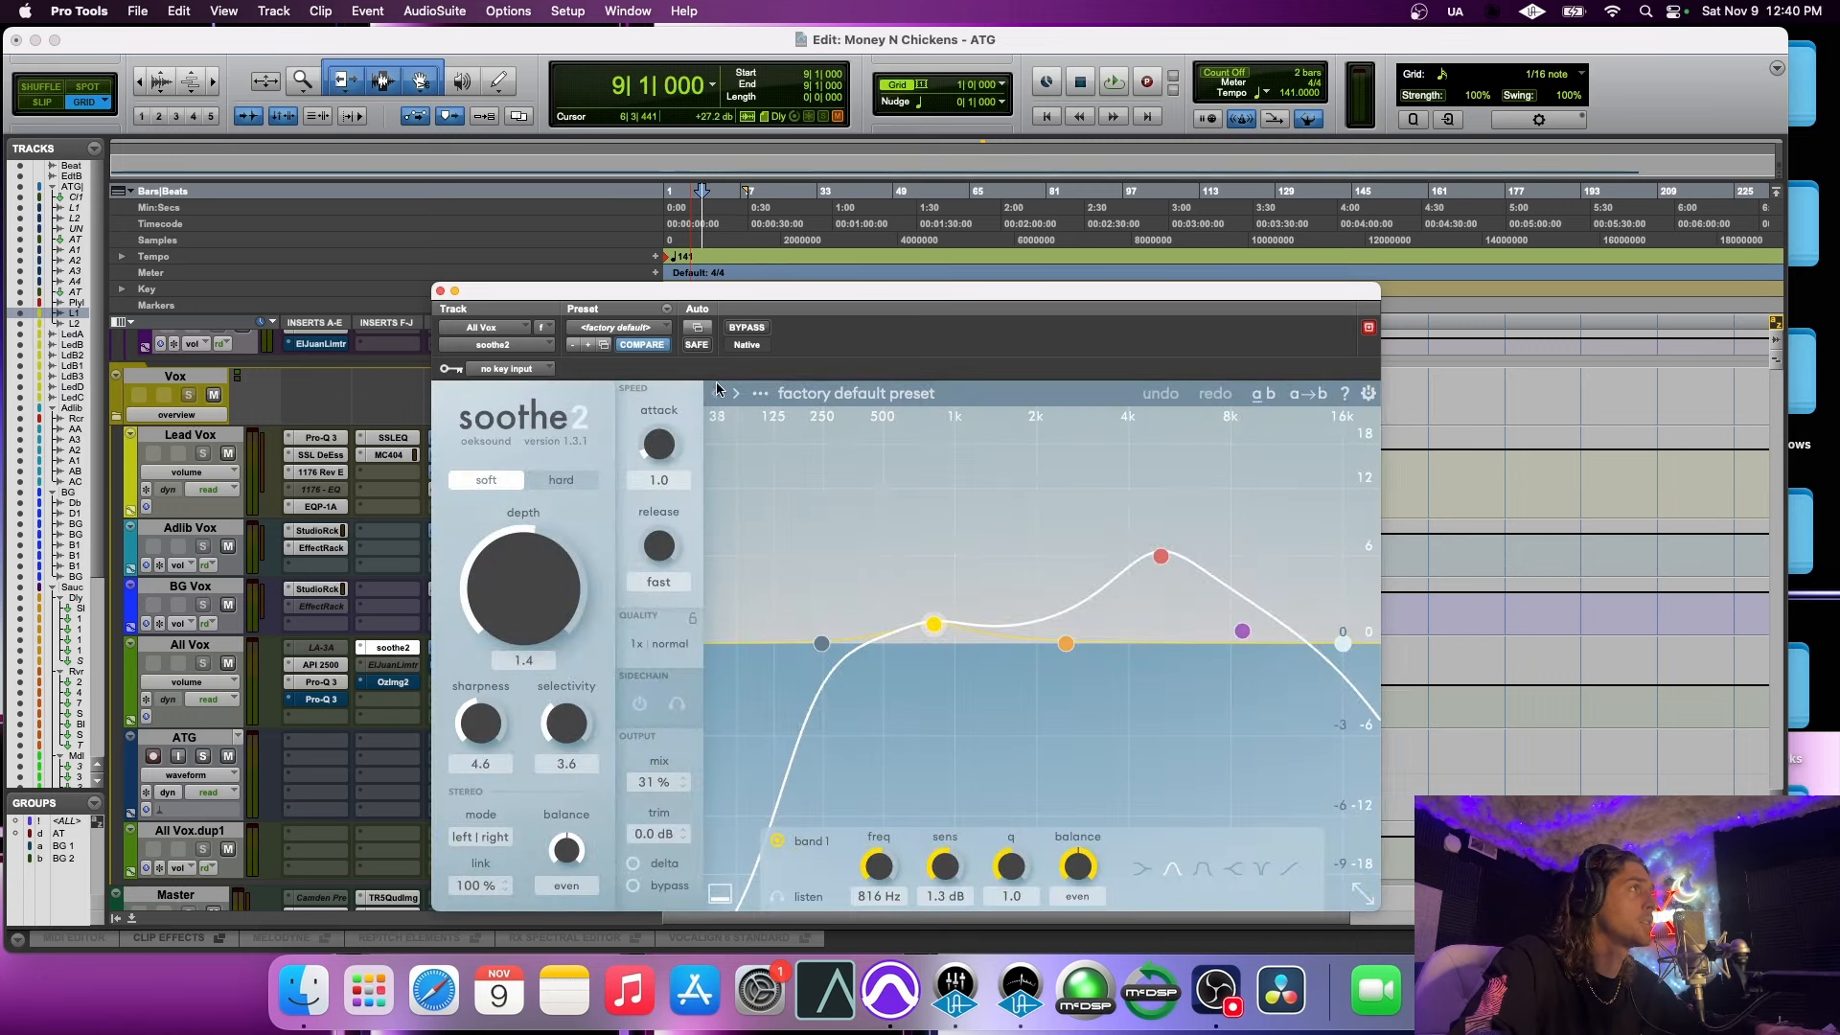
left_click(744, 327)
key("space")
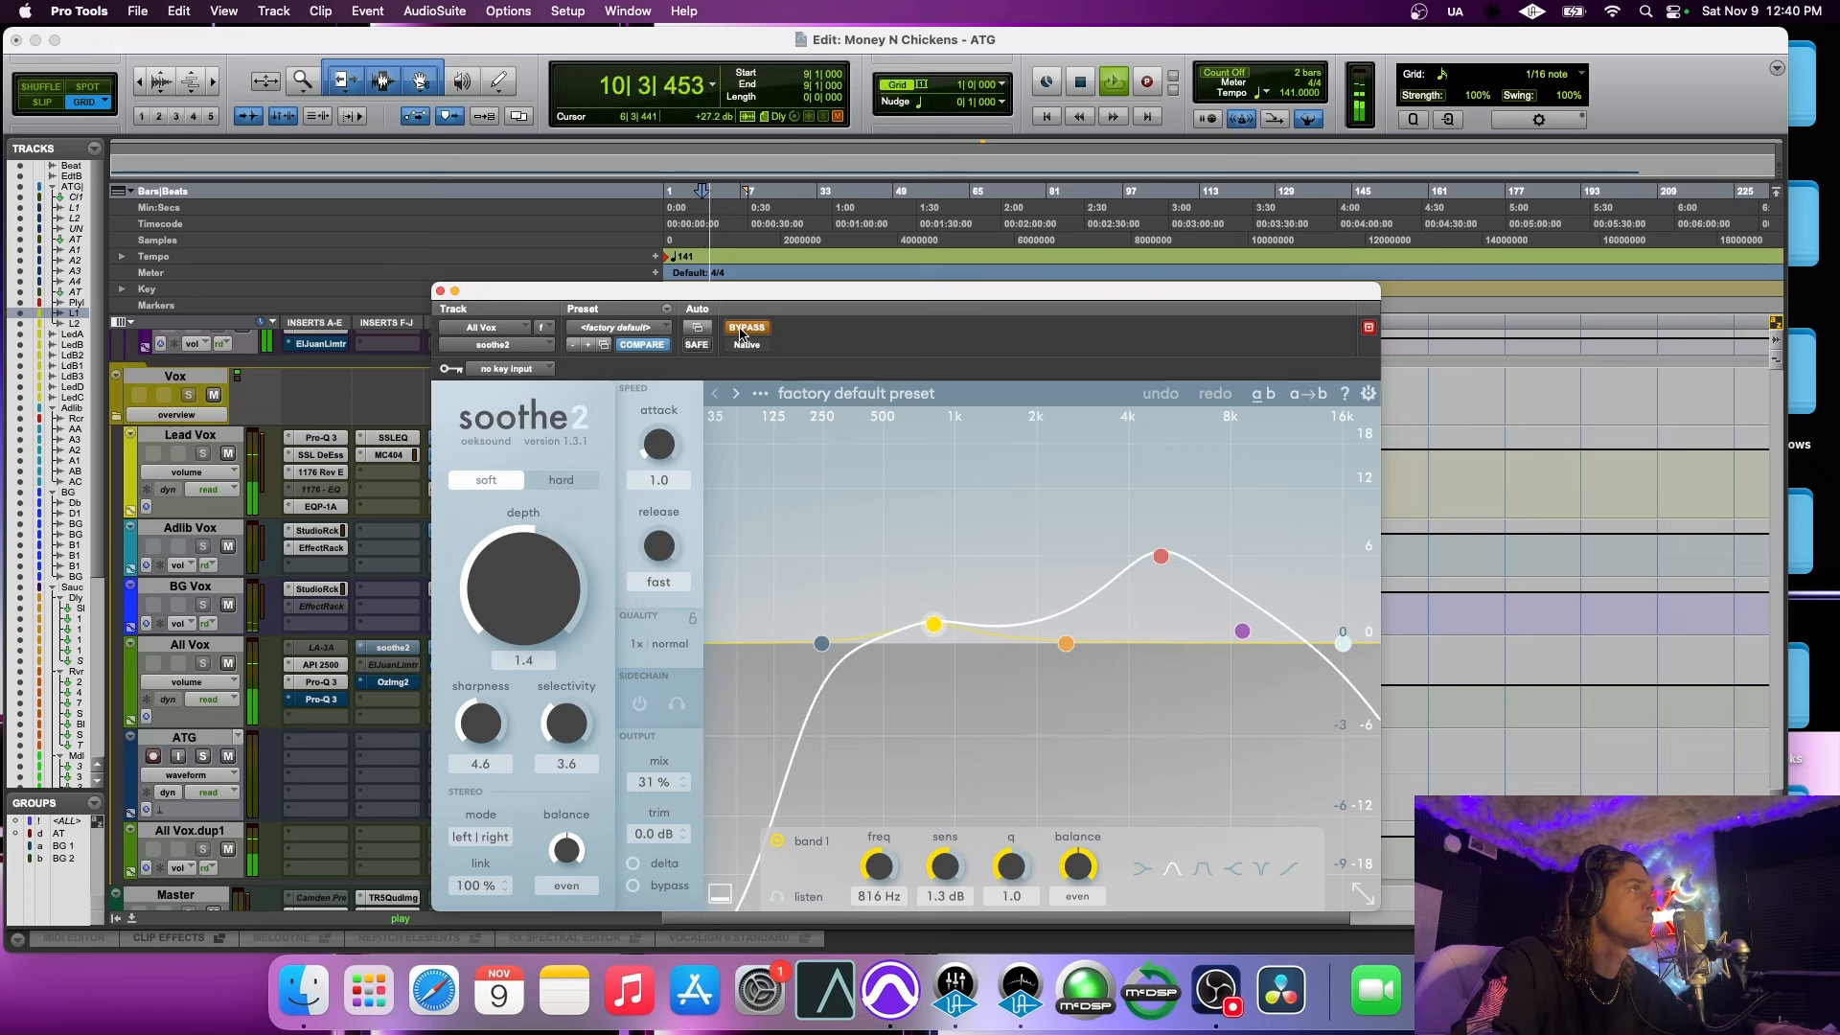
left_click(741, 330)
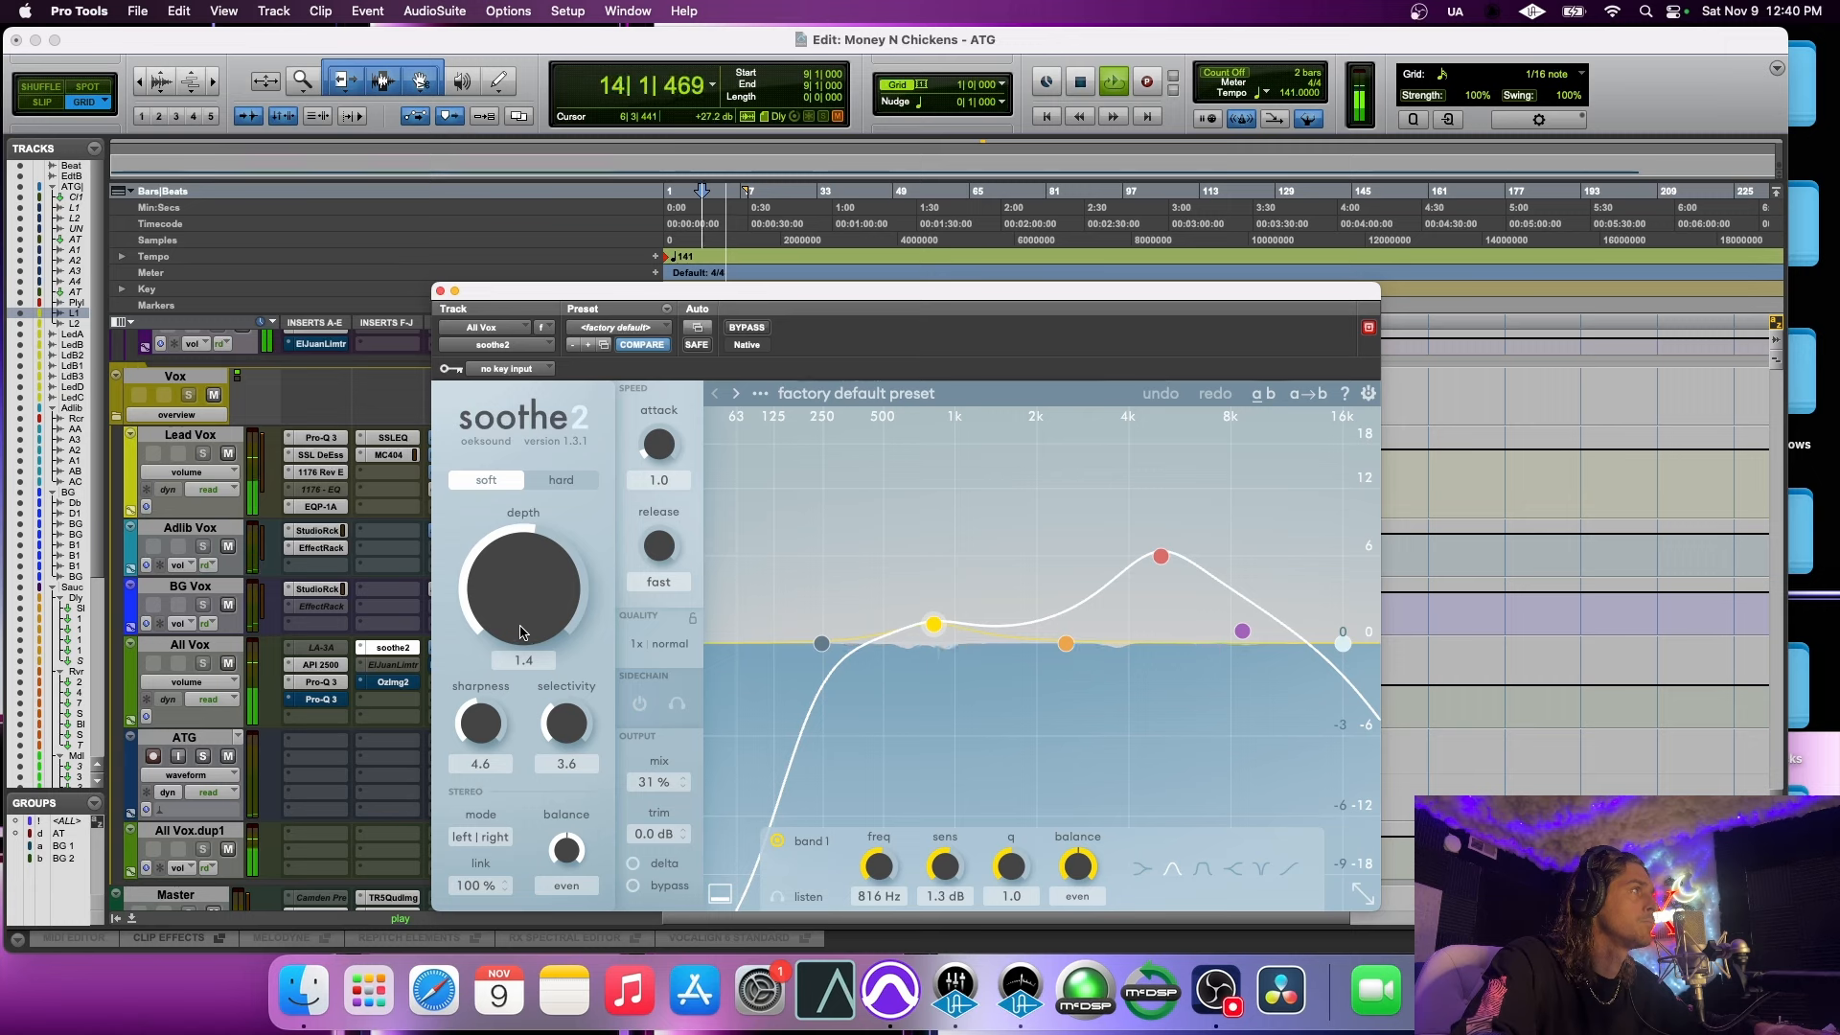
left_click(756, 330)
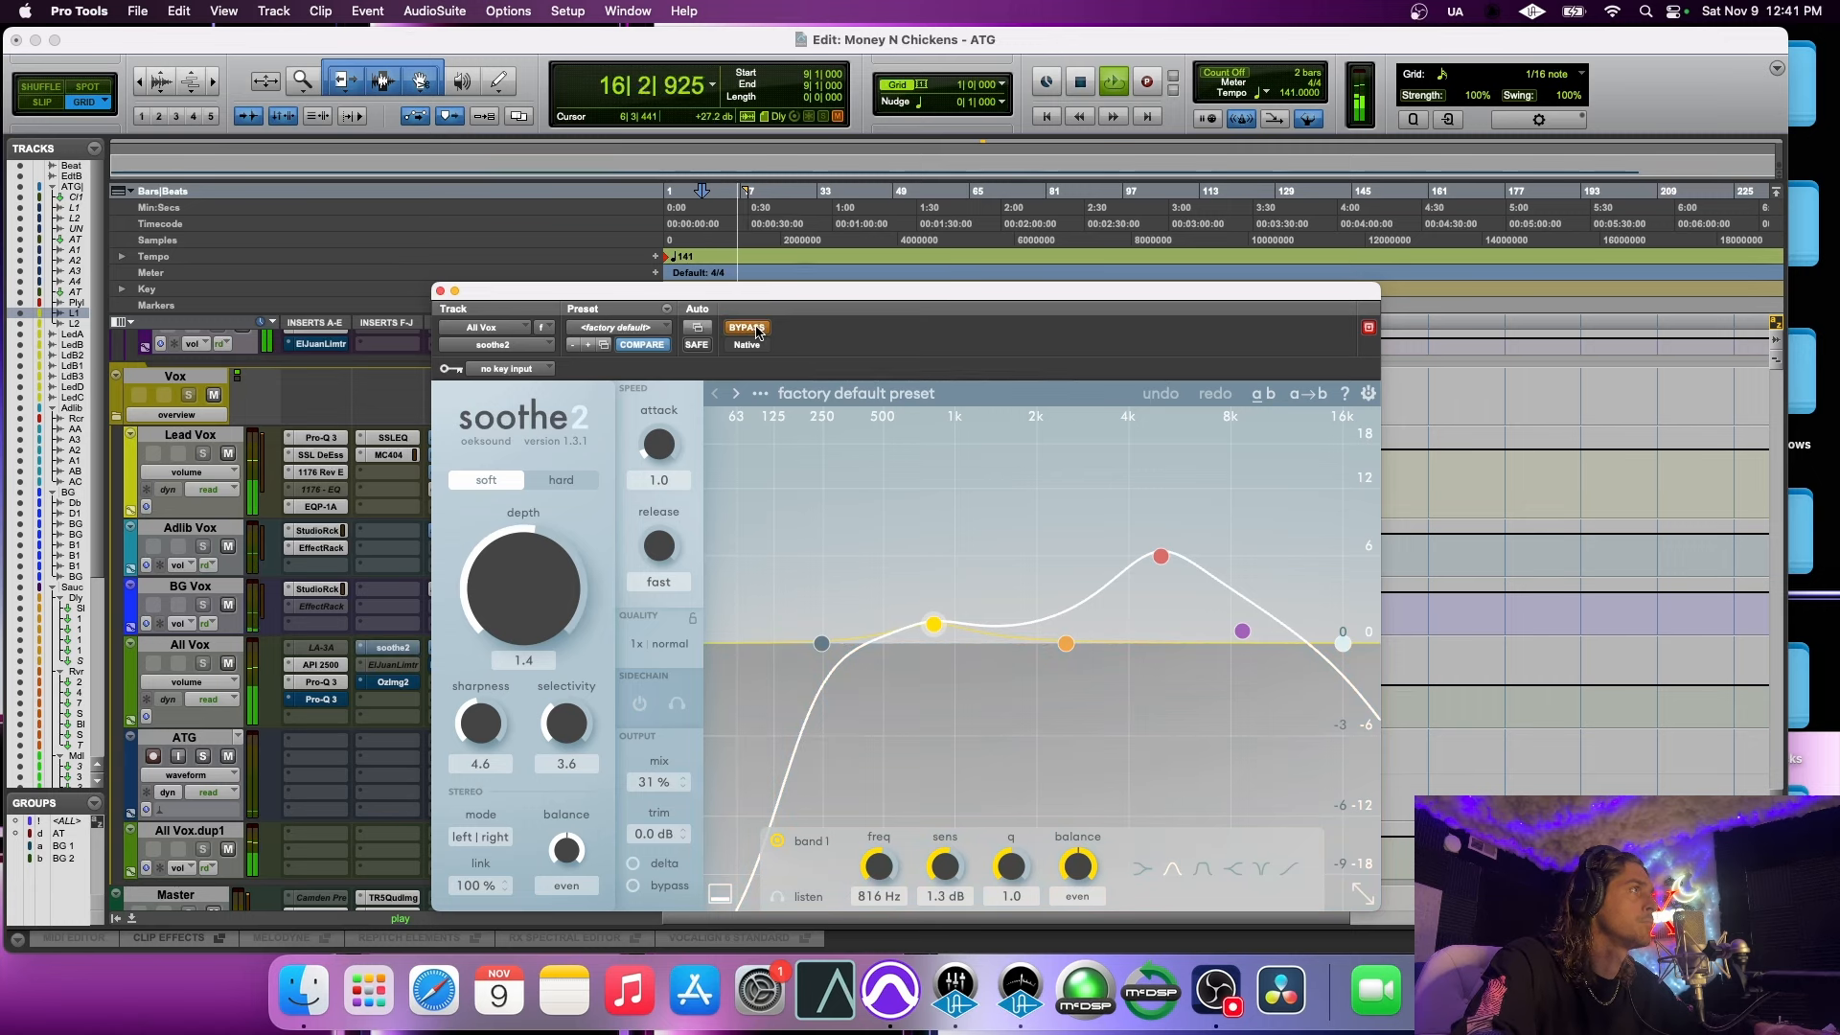
left_click(756, 329)
key("space")
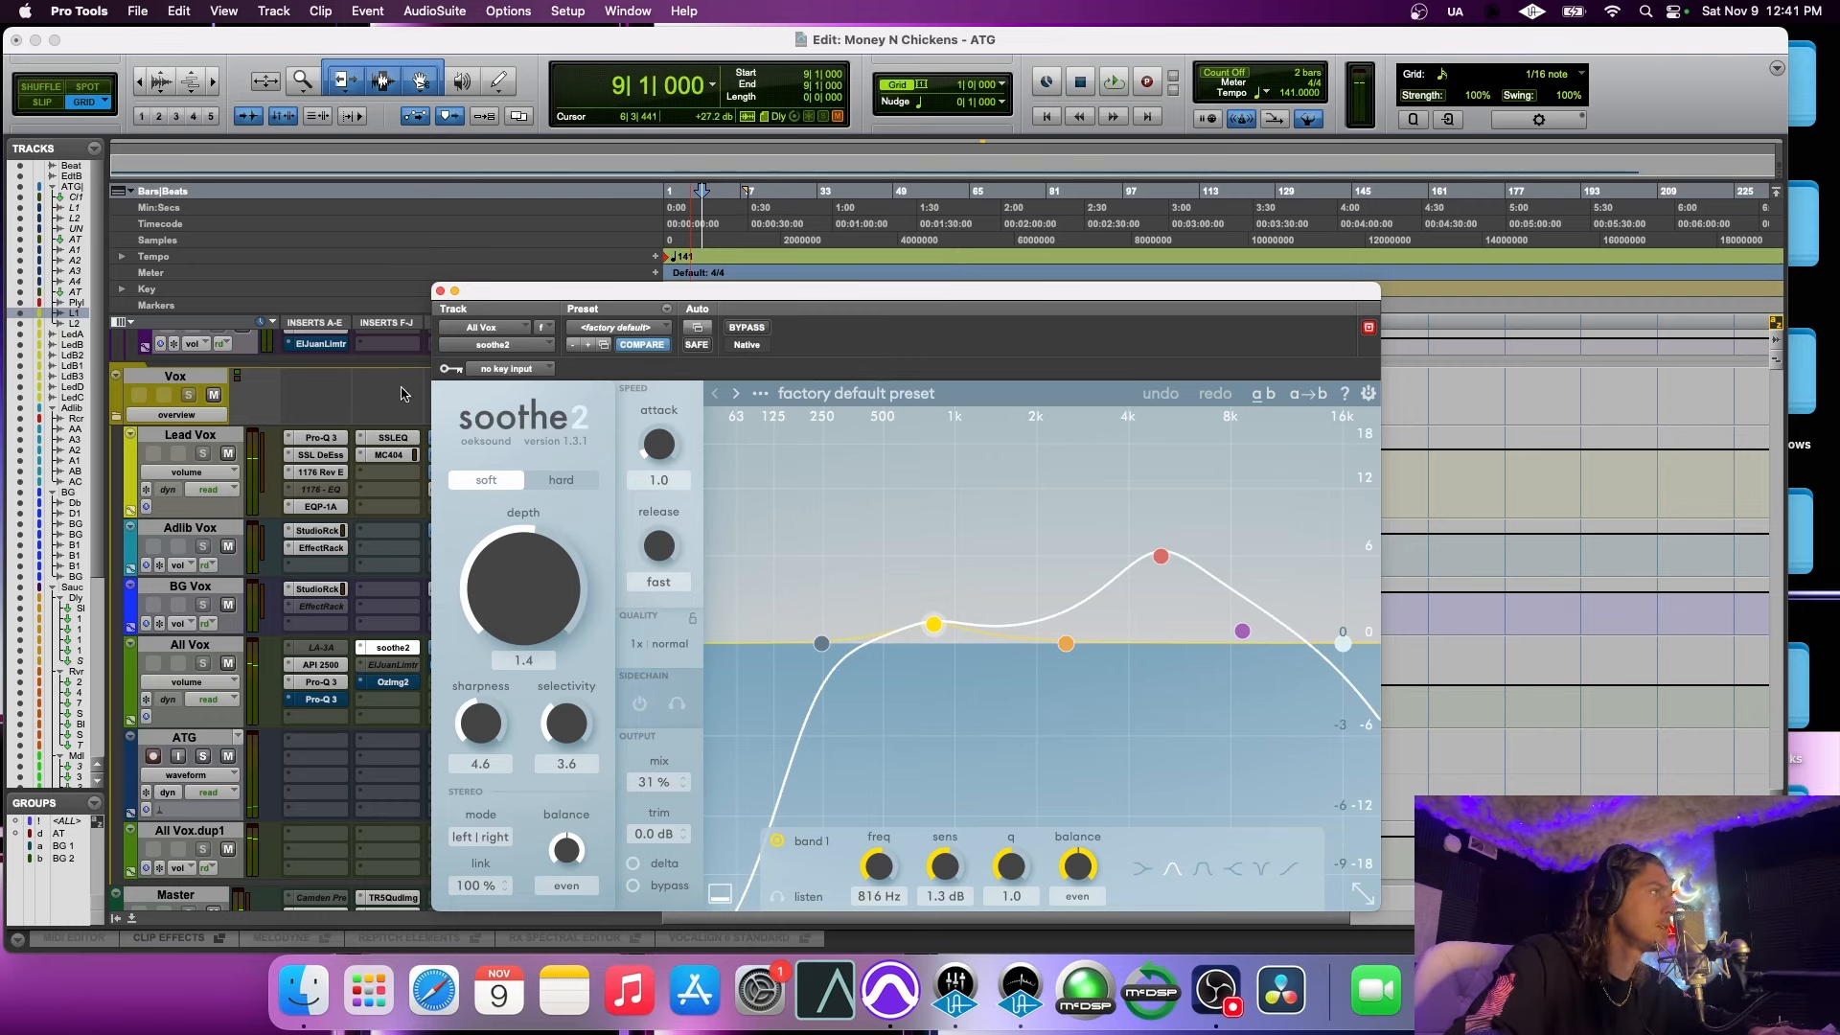
left_click(441, 291)
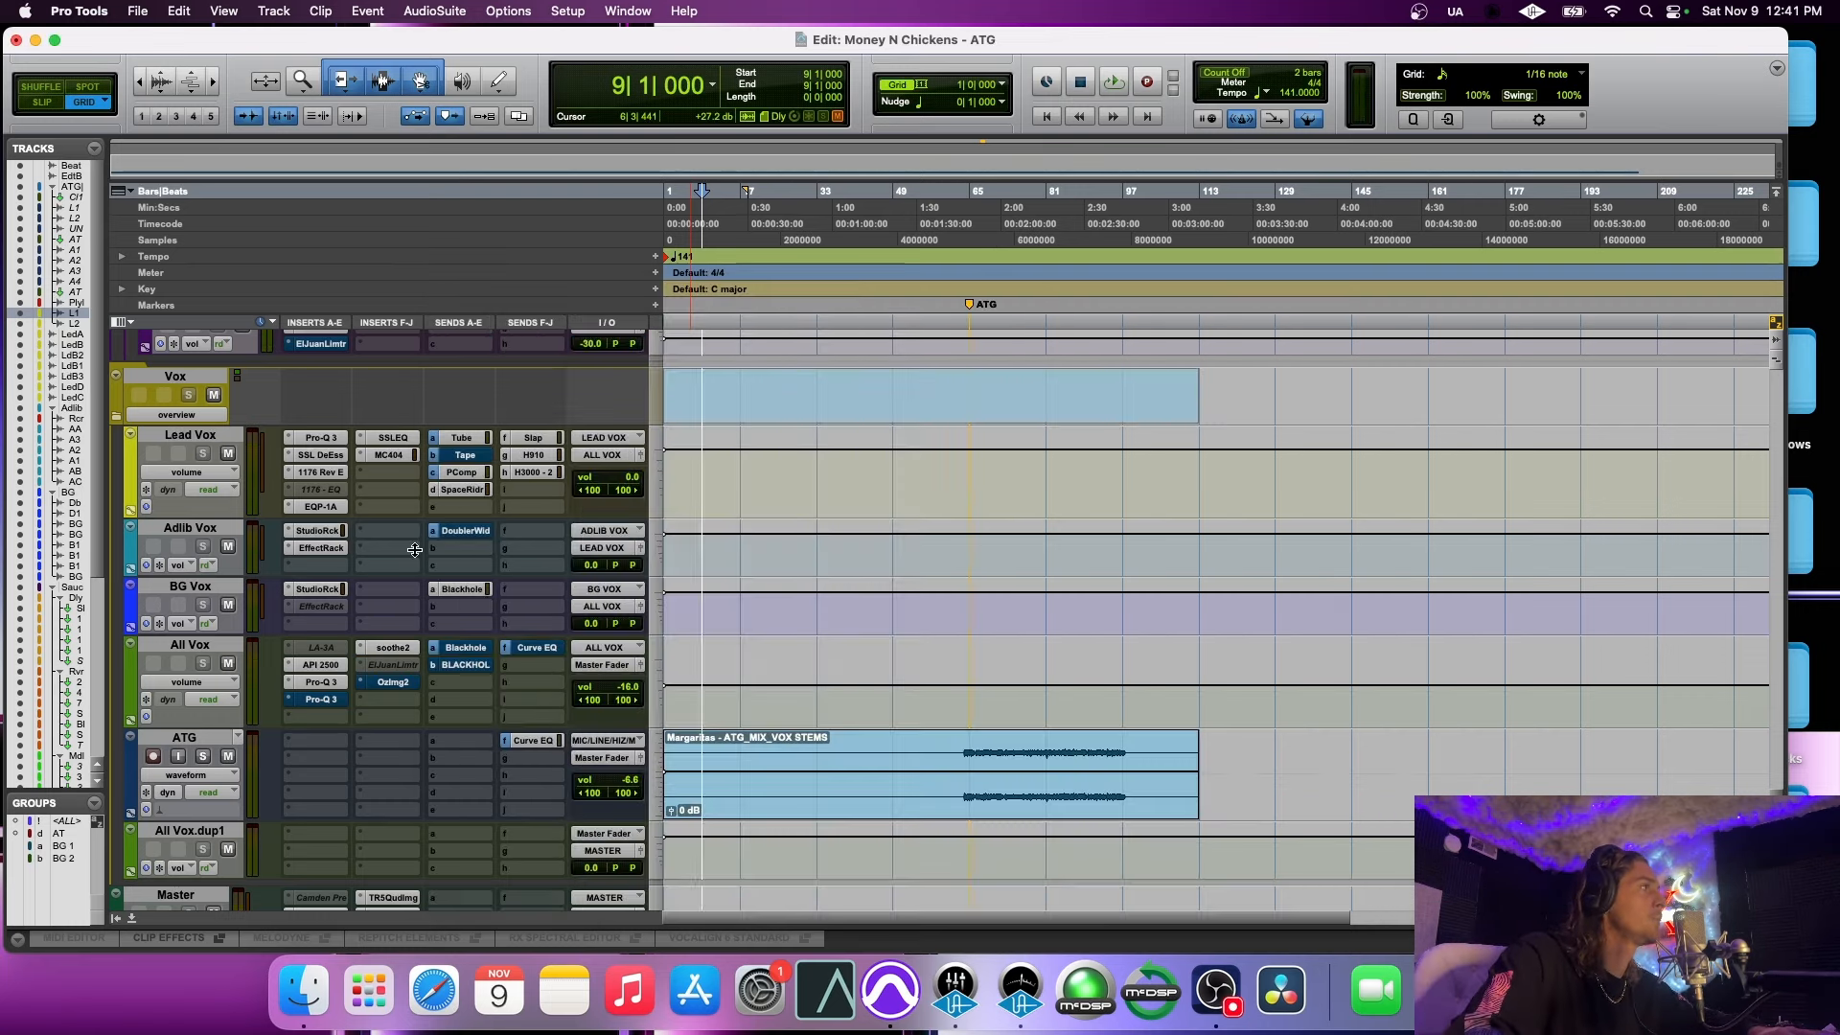
Open Ozone Imager 2 on All Vox, compare its 10% width bypassed and active during playback, leave it enabled and close it
left_click(393, 682)
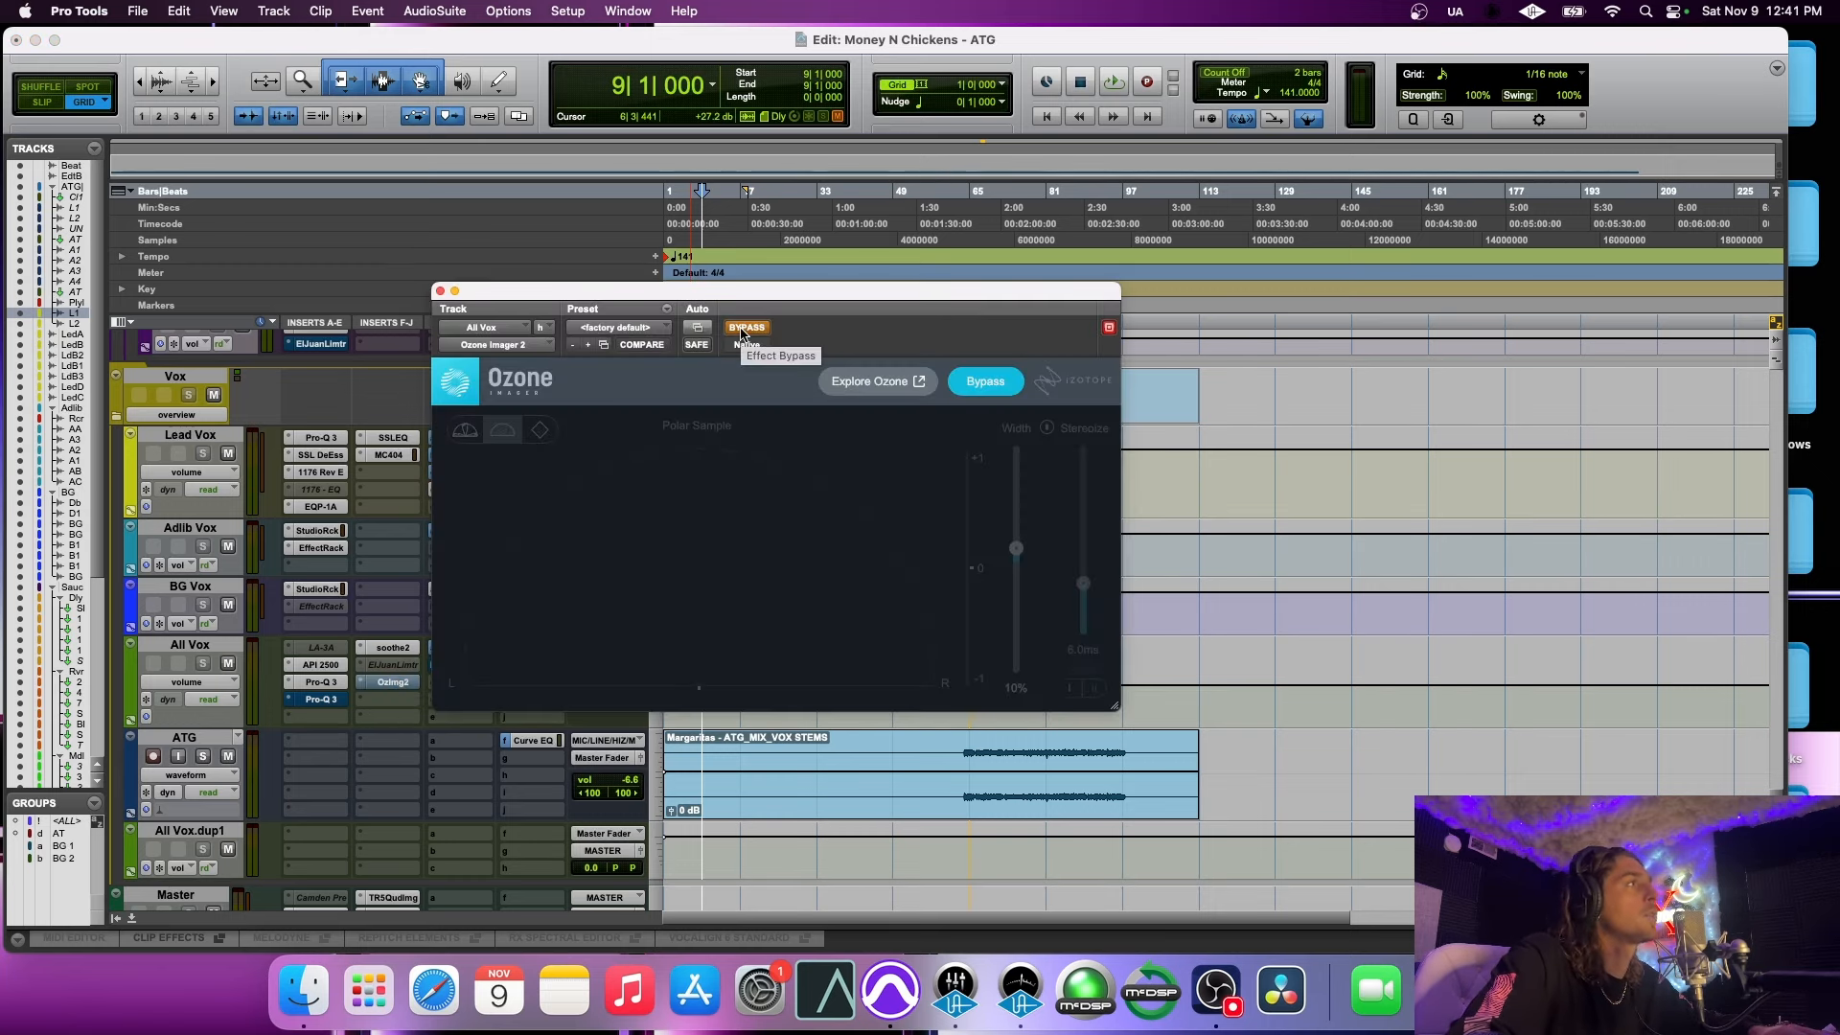
key("space")
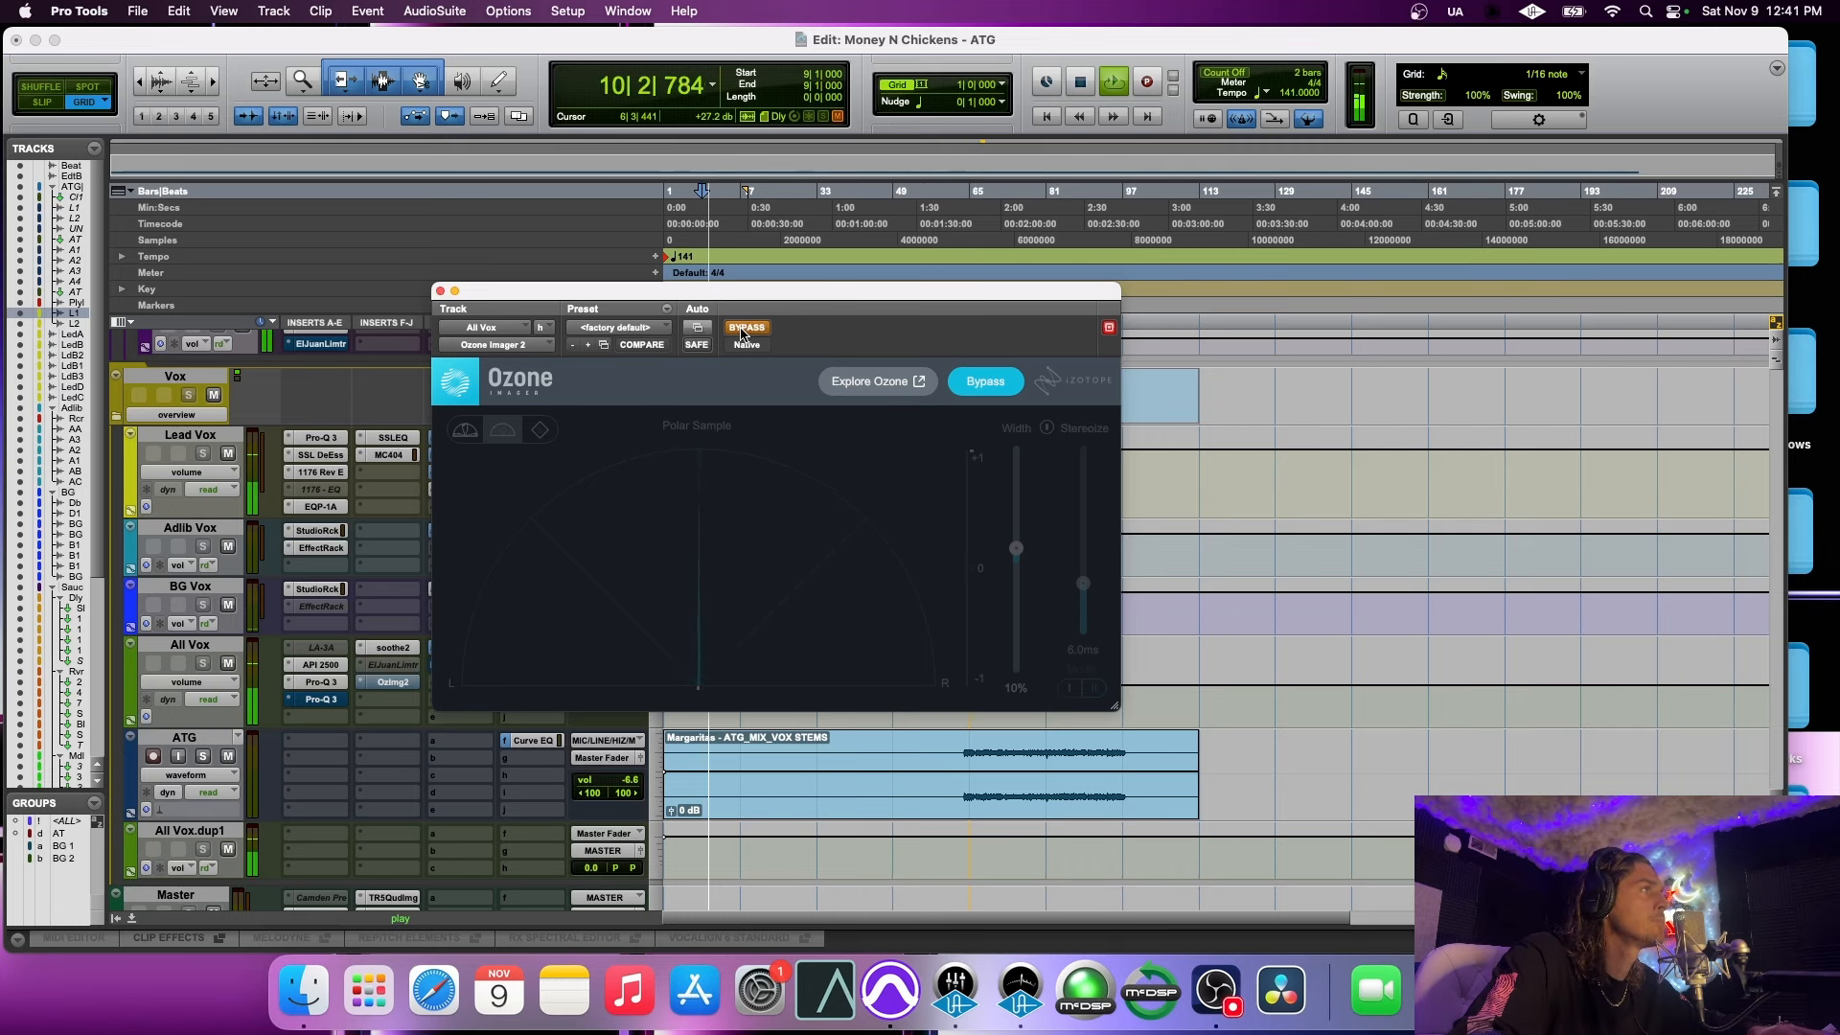
left_click(744, 328)
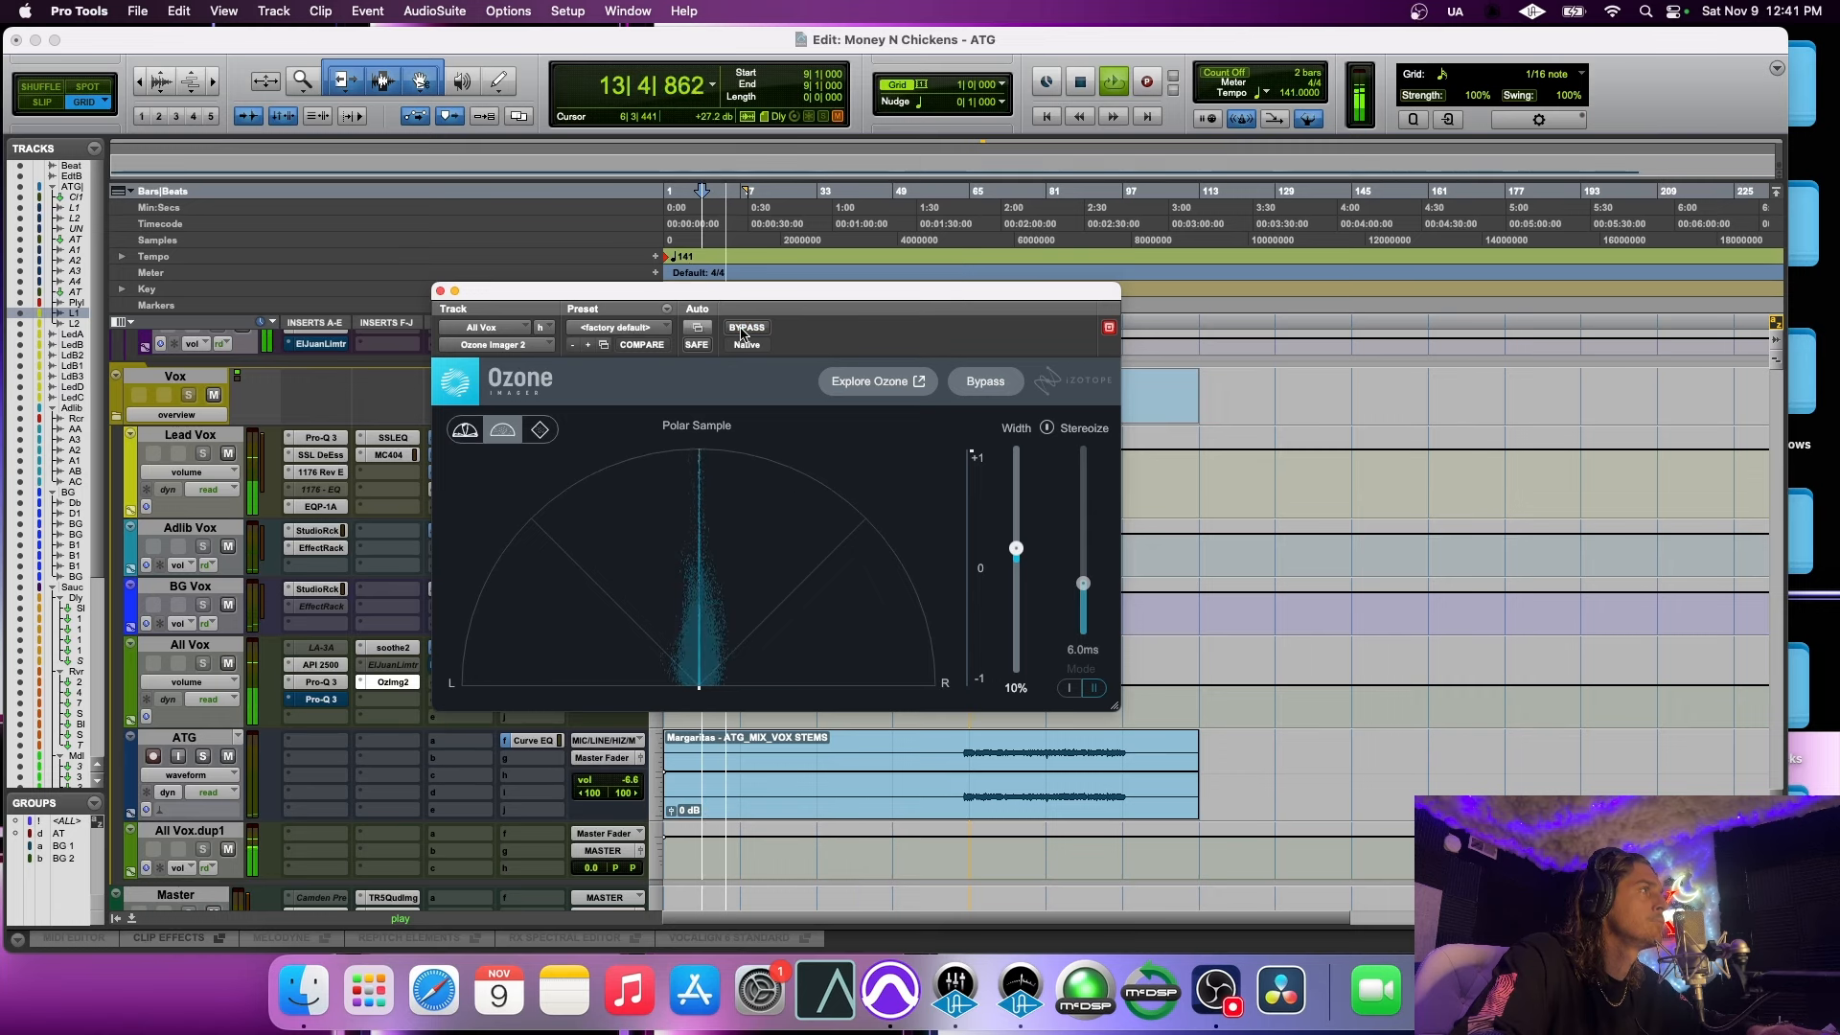
left_click(744, 329)
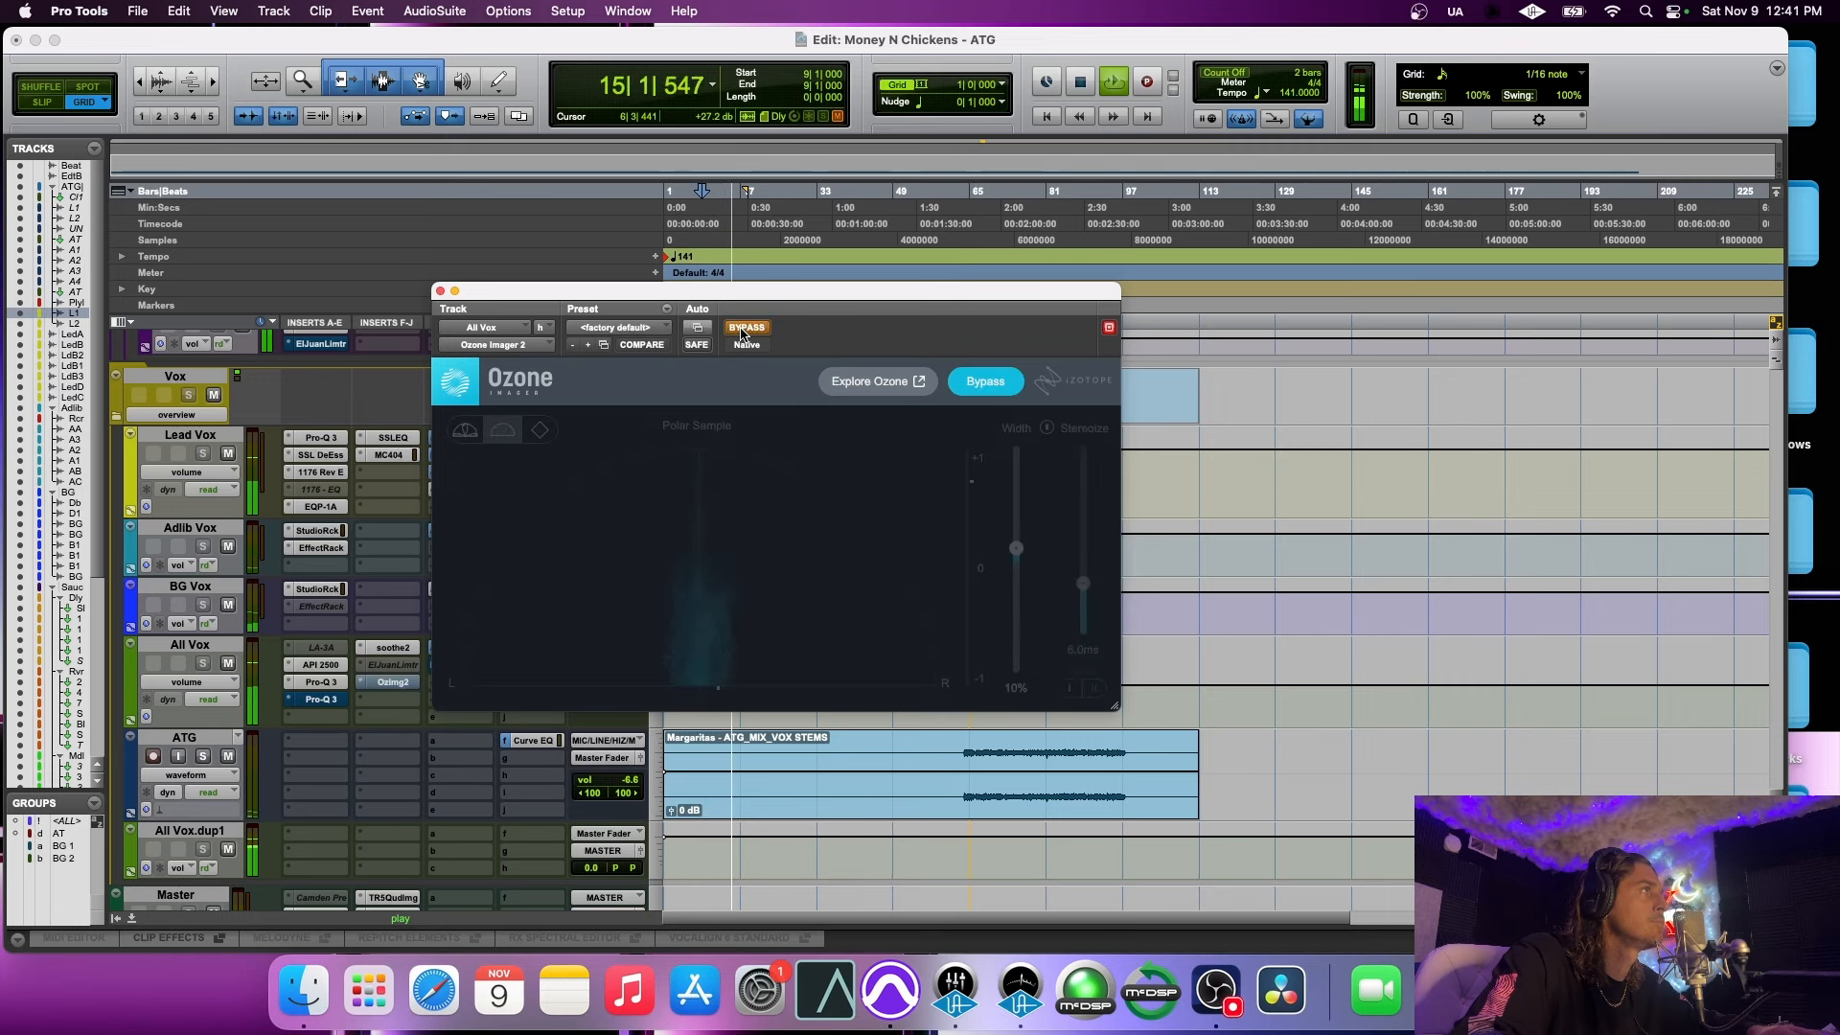
left_click(744, 329)
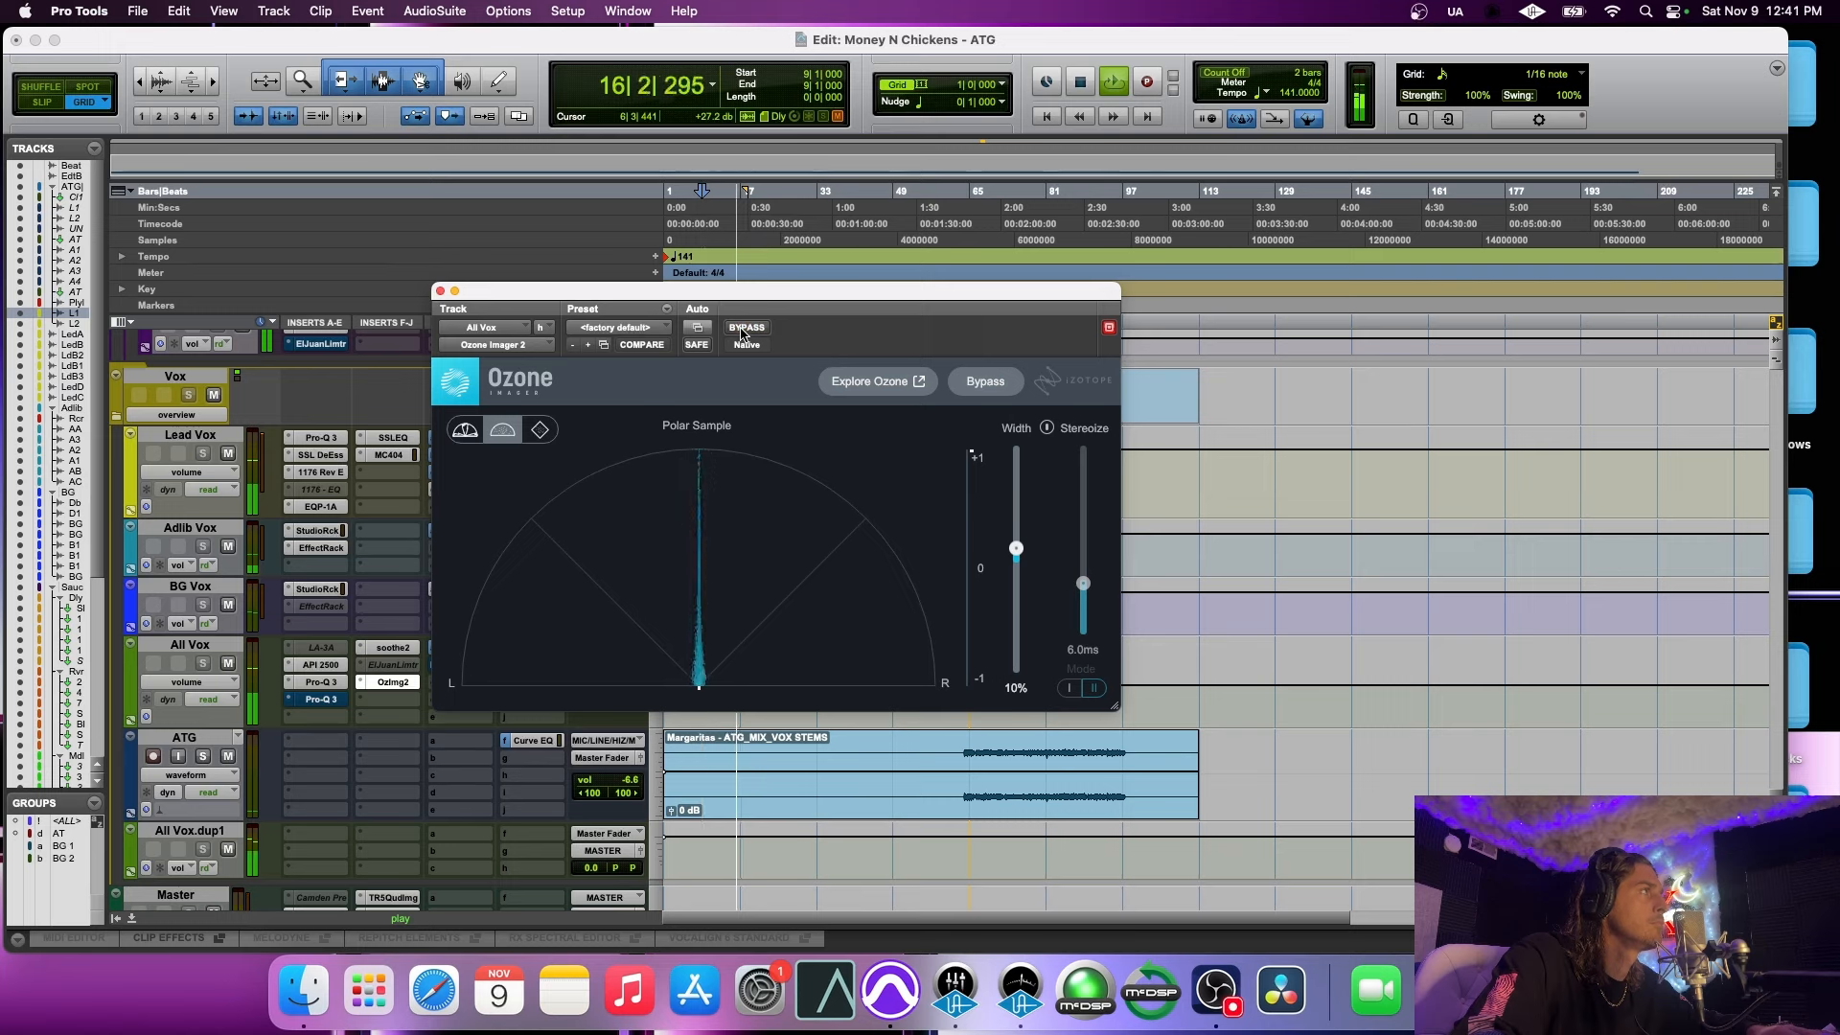
key("space")
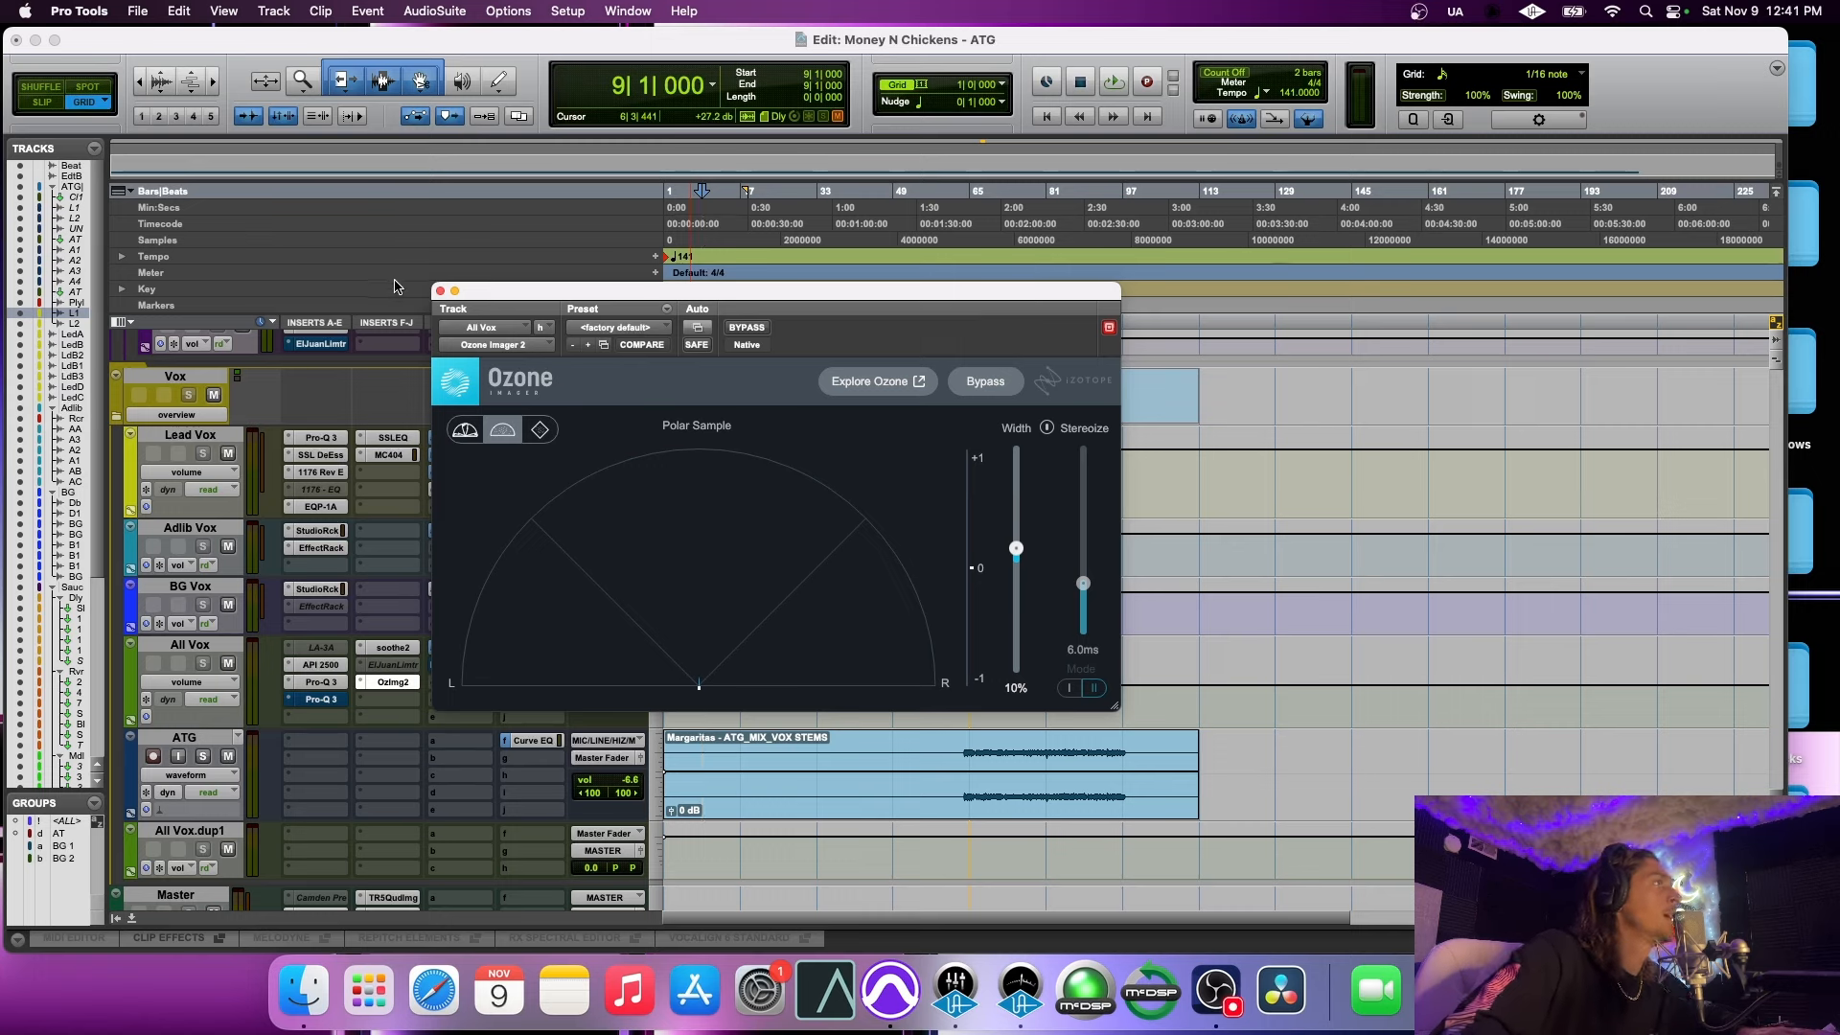
left_click(440, 291)
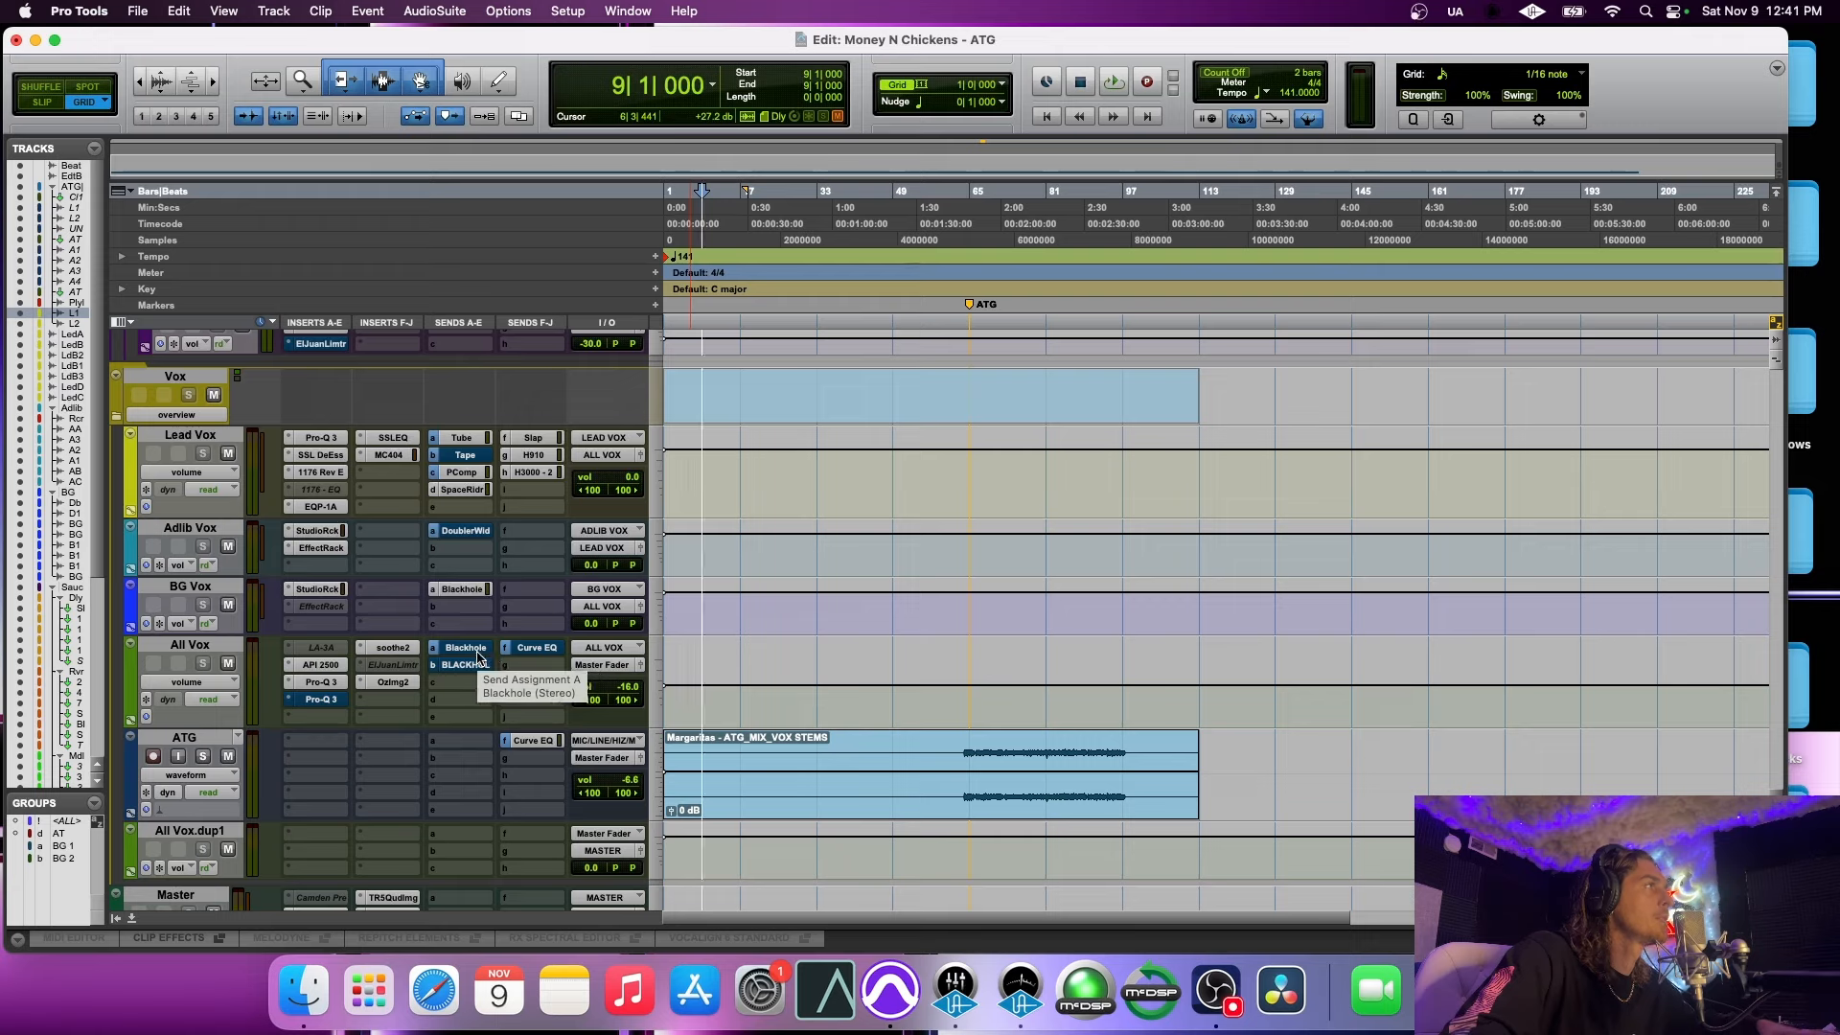
Open the Blackhole reverb and the Pro-Q 3 on the Blackhole track to examine their settings, and close the plug-in window
scroll(479, 658, "down", 10)
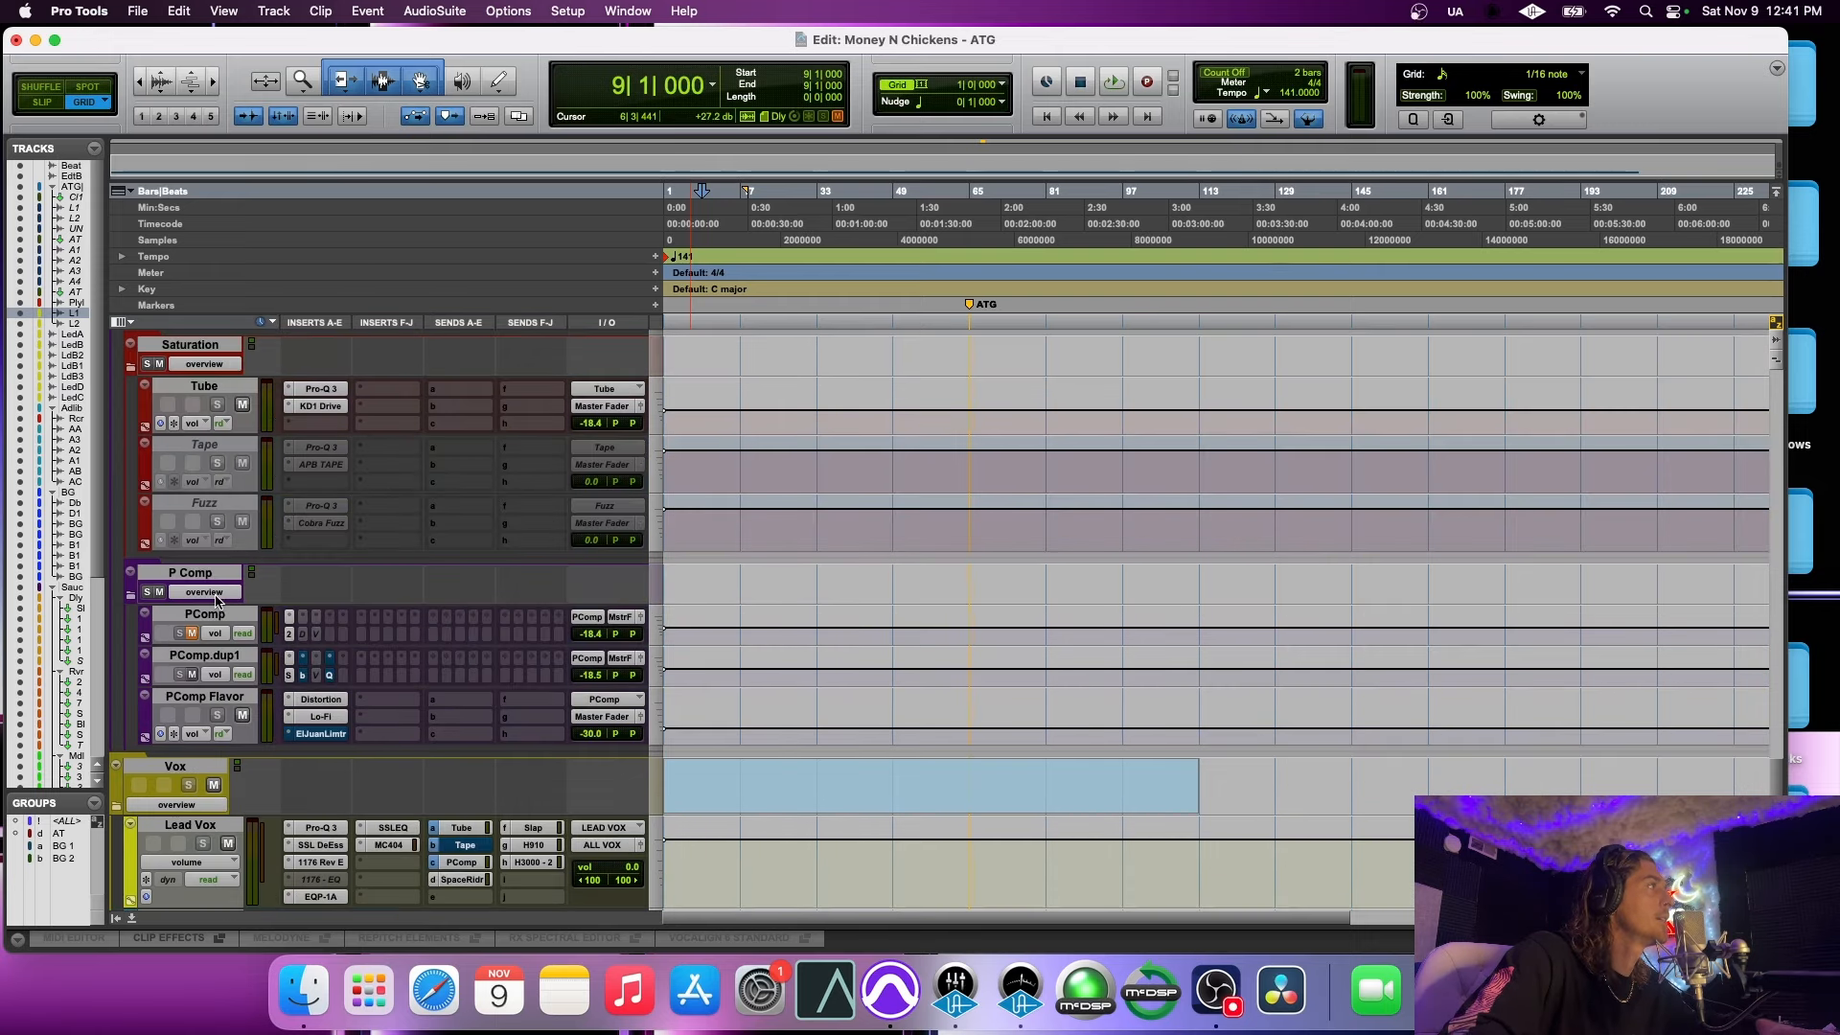
scroll(192, 572, "down", 5)
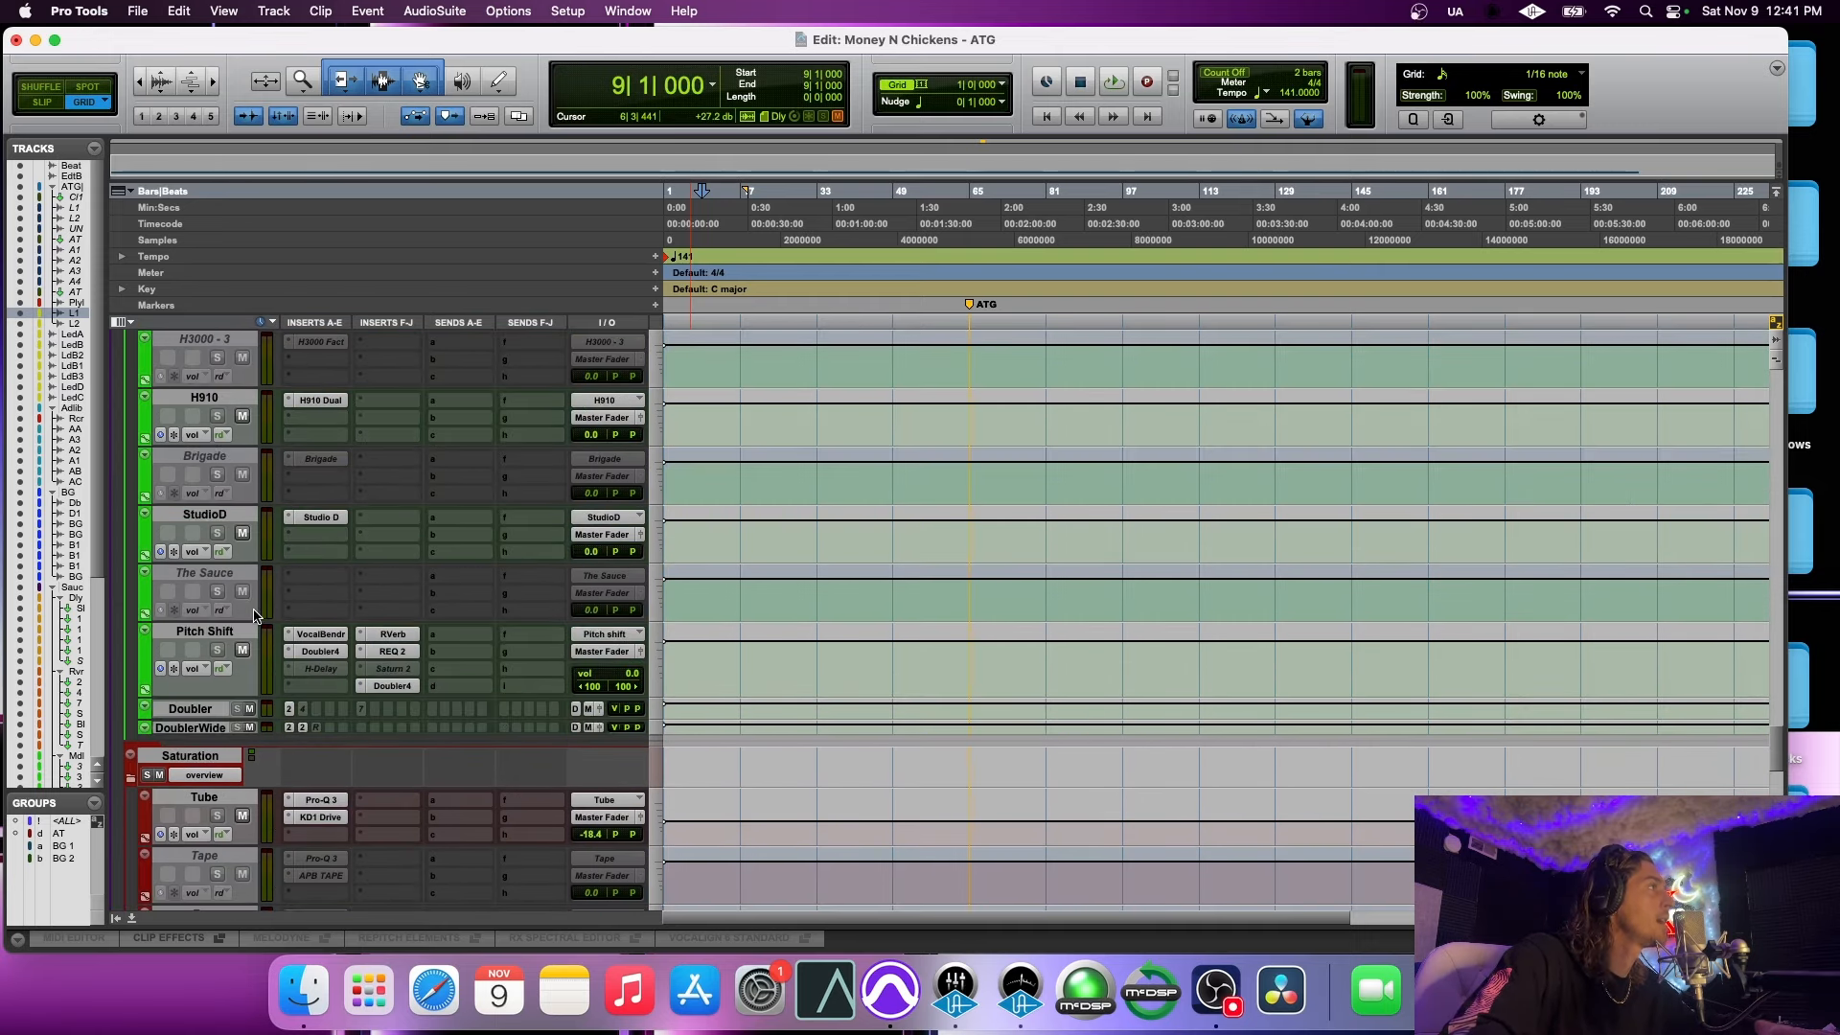
scroll(247, 612, "down", 5)
scroll(247, 611, "up", 1)
left_click(319, 593)
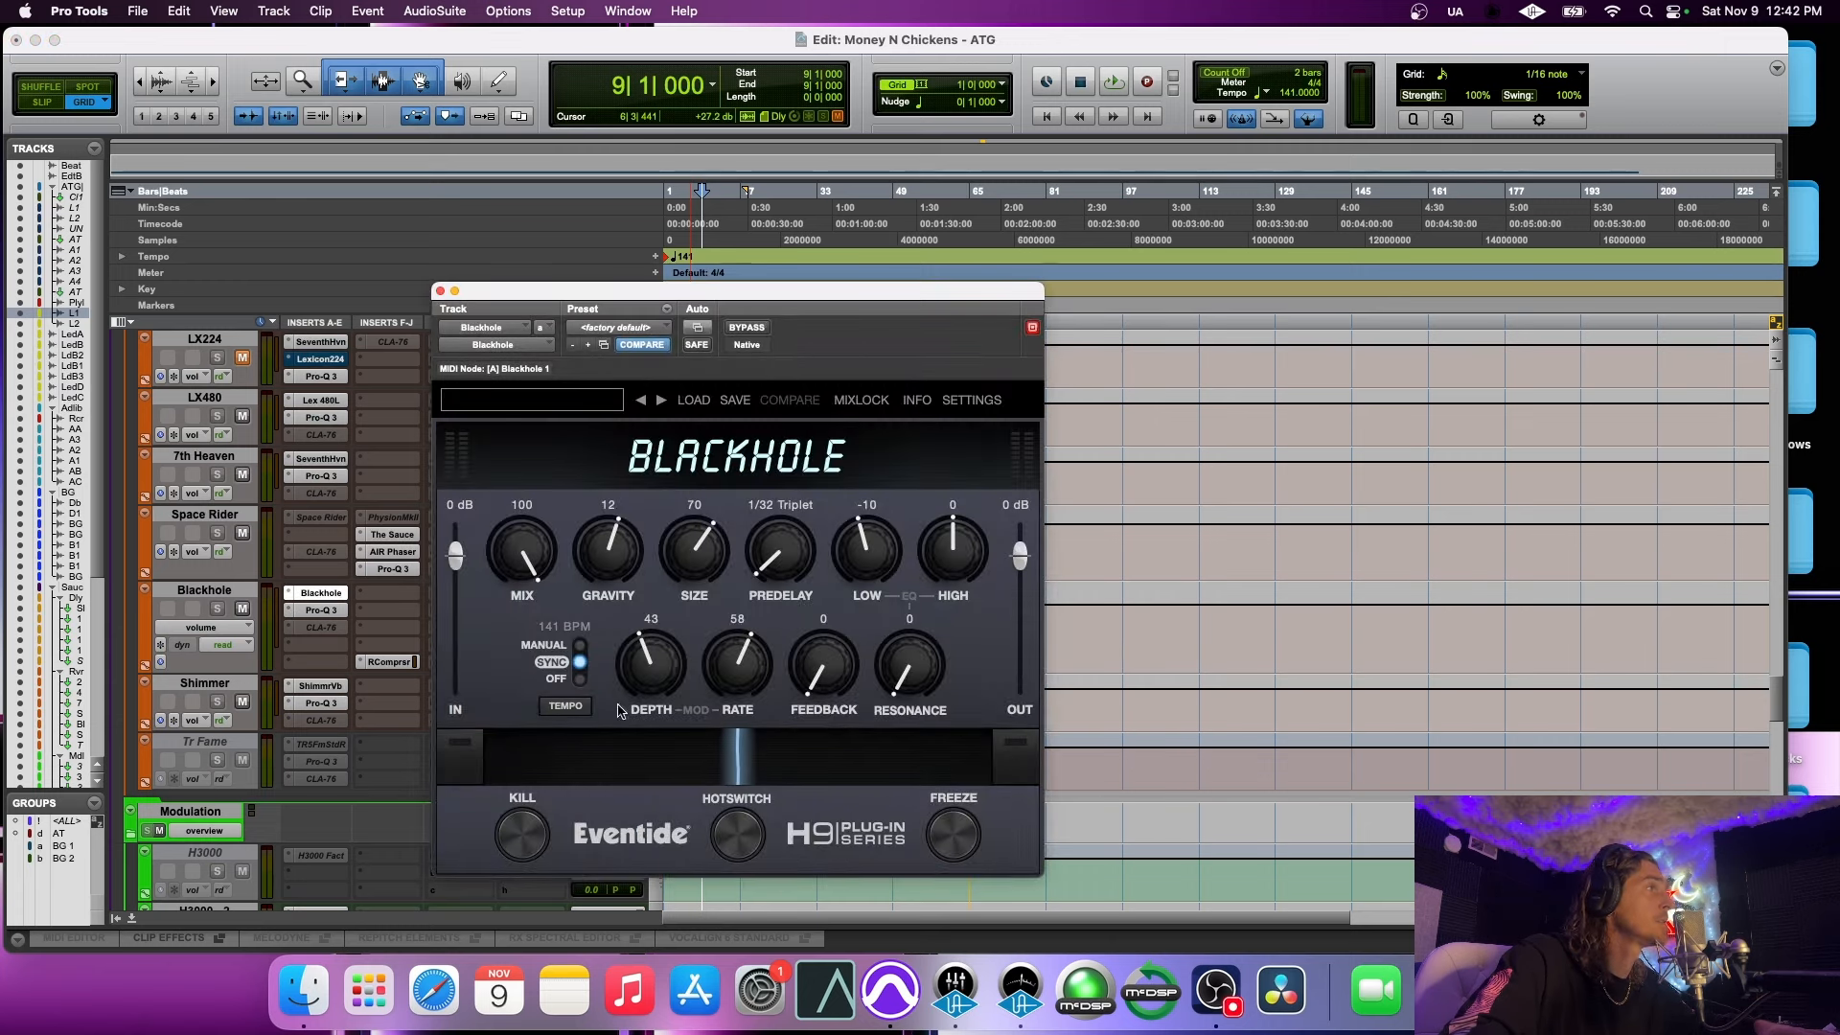
left_click(309, 611)
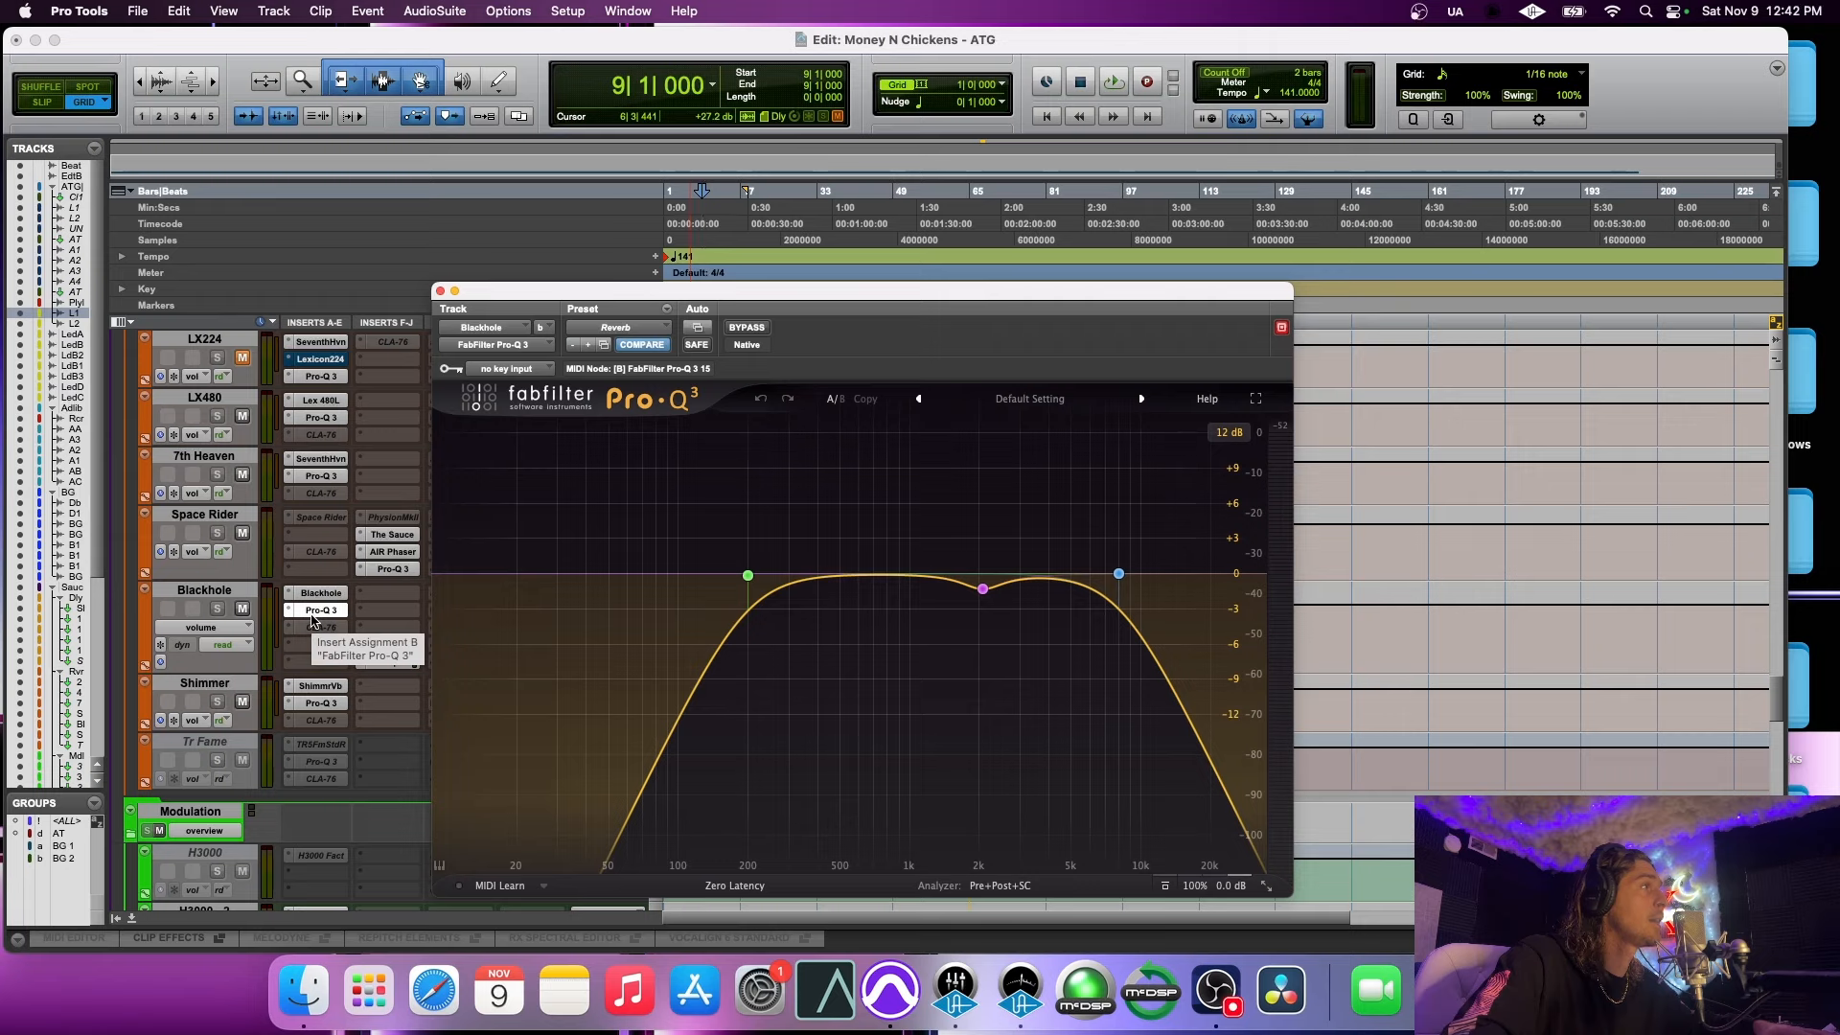
left_click(311, 610)
Open and unmute All Vox's Blackhole send and its BLACKHOLECOMP send
scroll(419, 751, "down", 10)
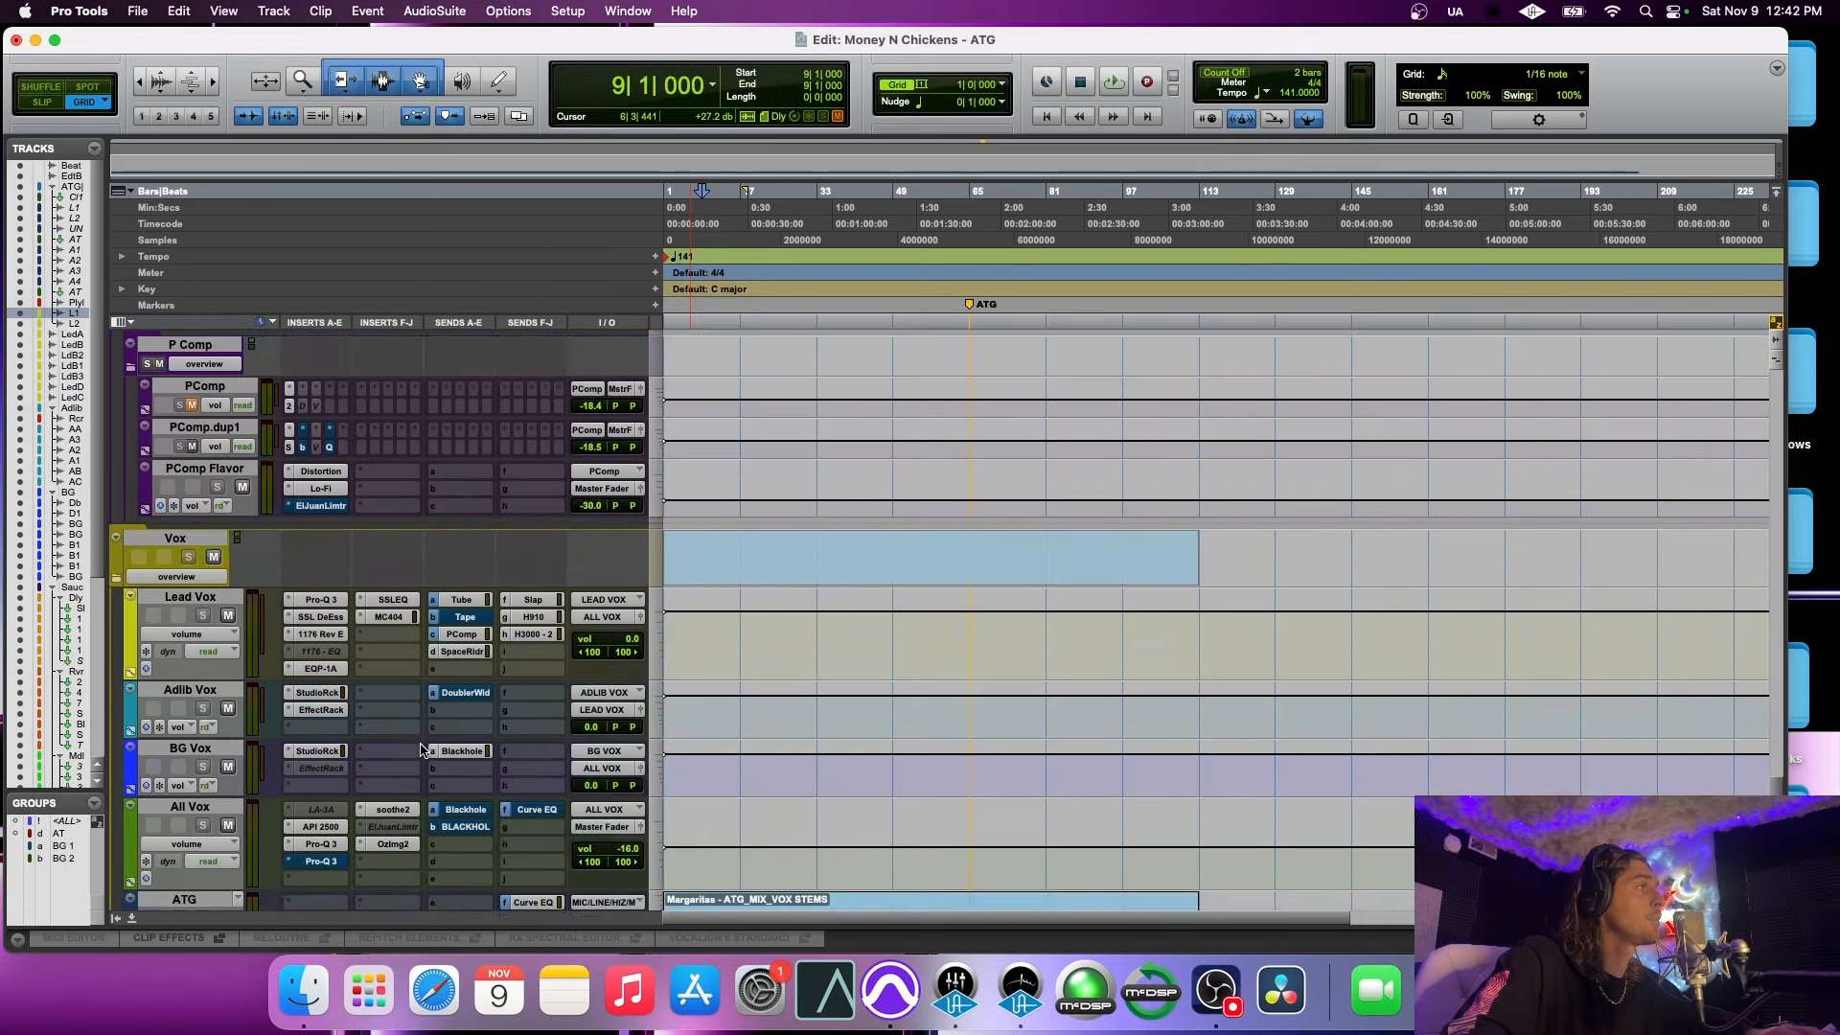
scroll(420, 751, "down", 5)
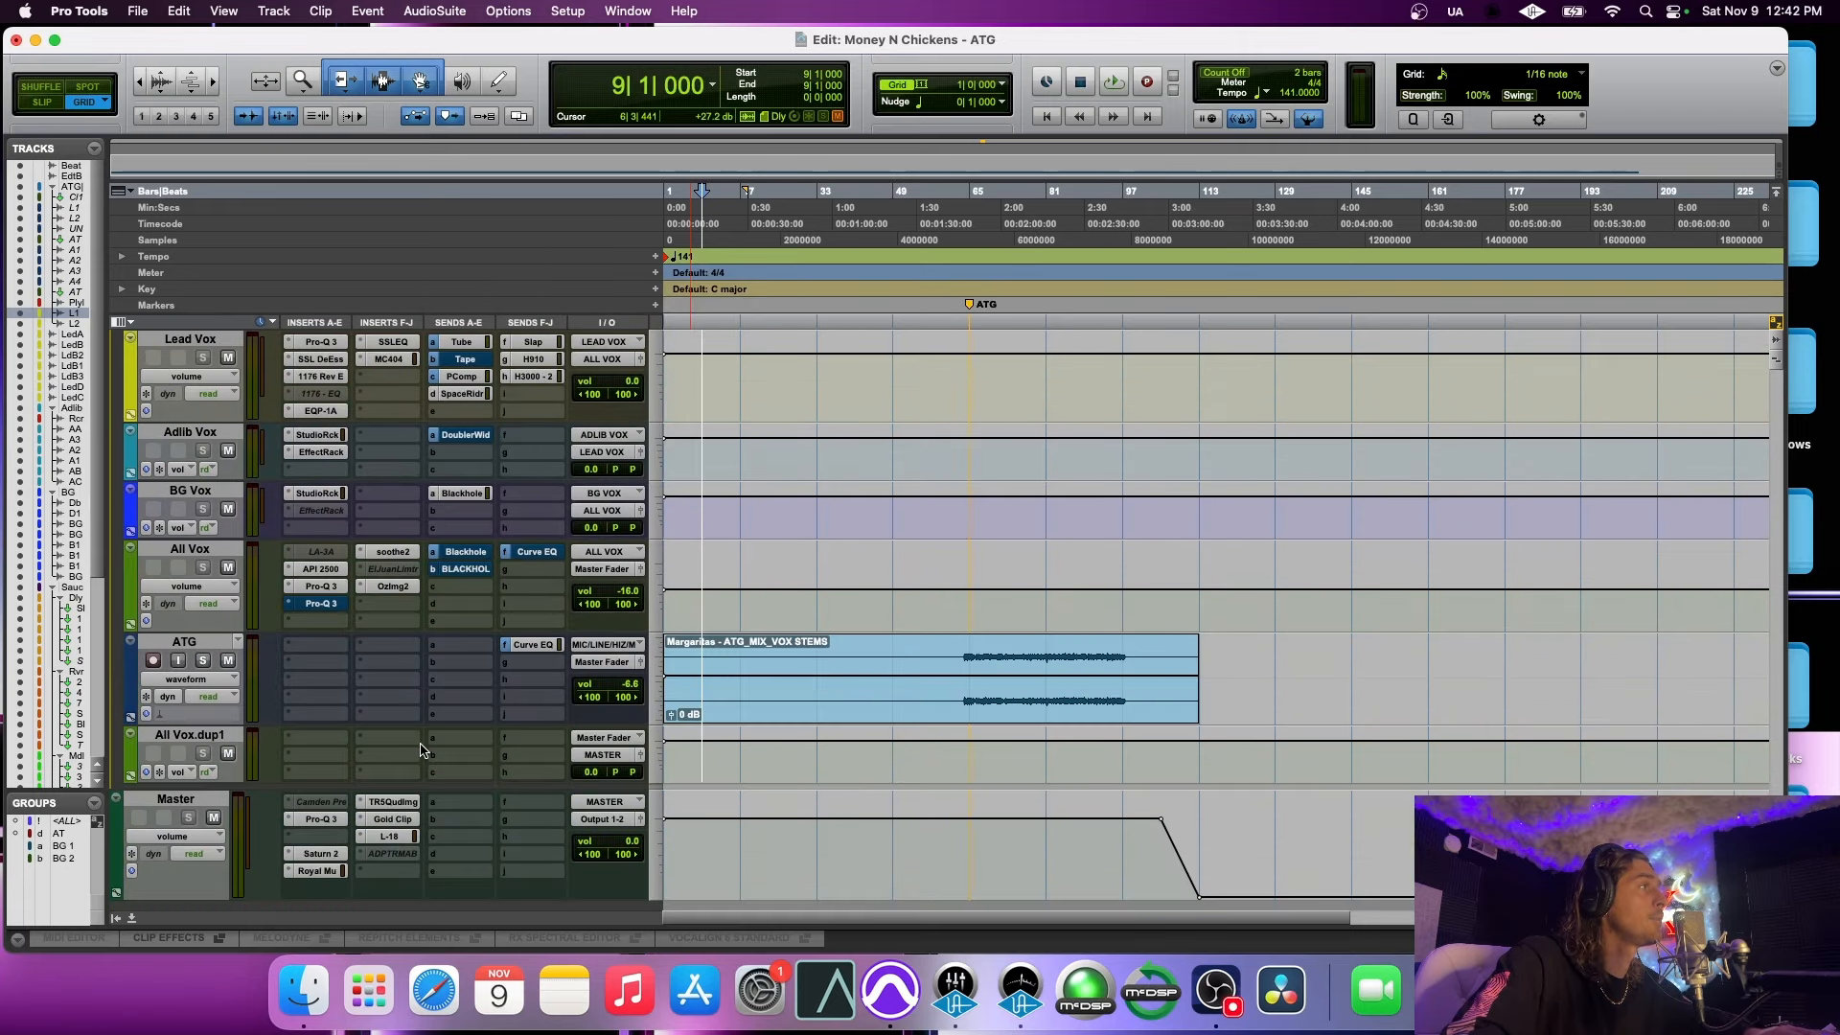
left_click(474, 553)
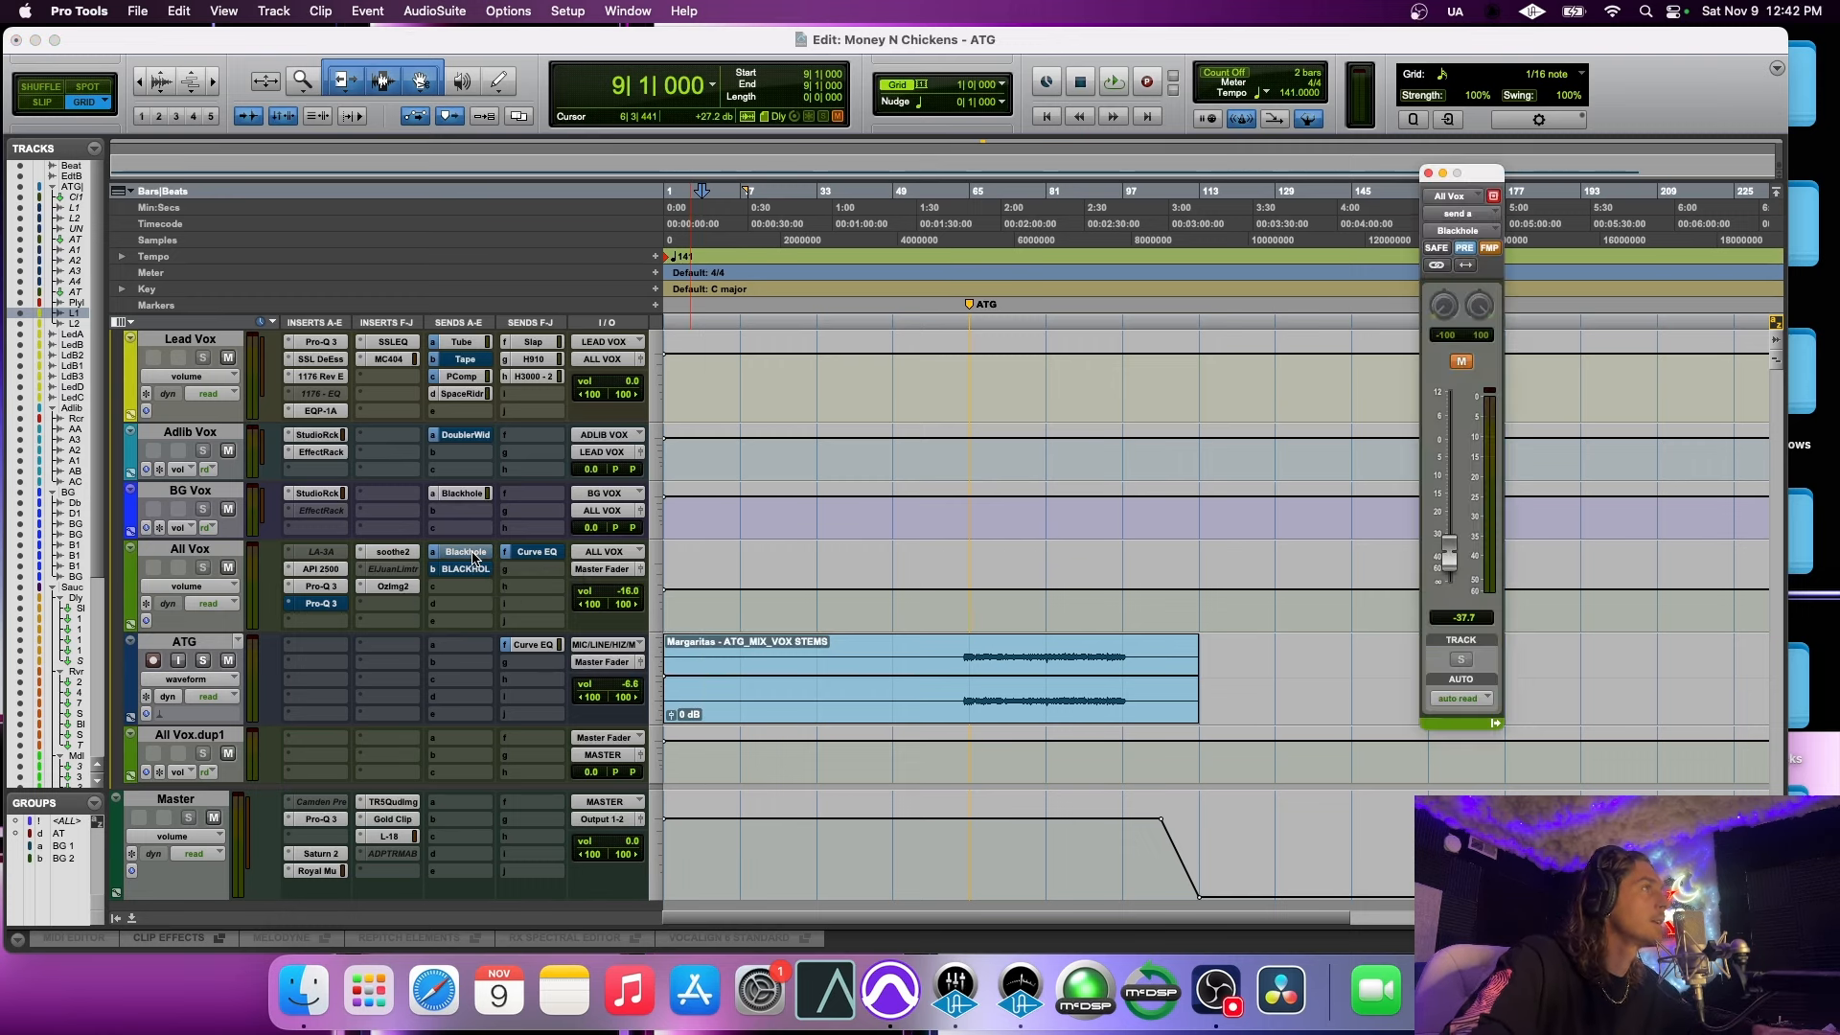
left_click(472, 573)
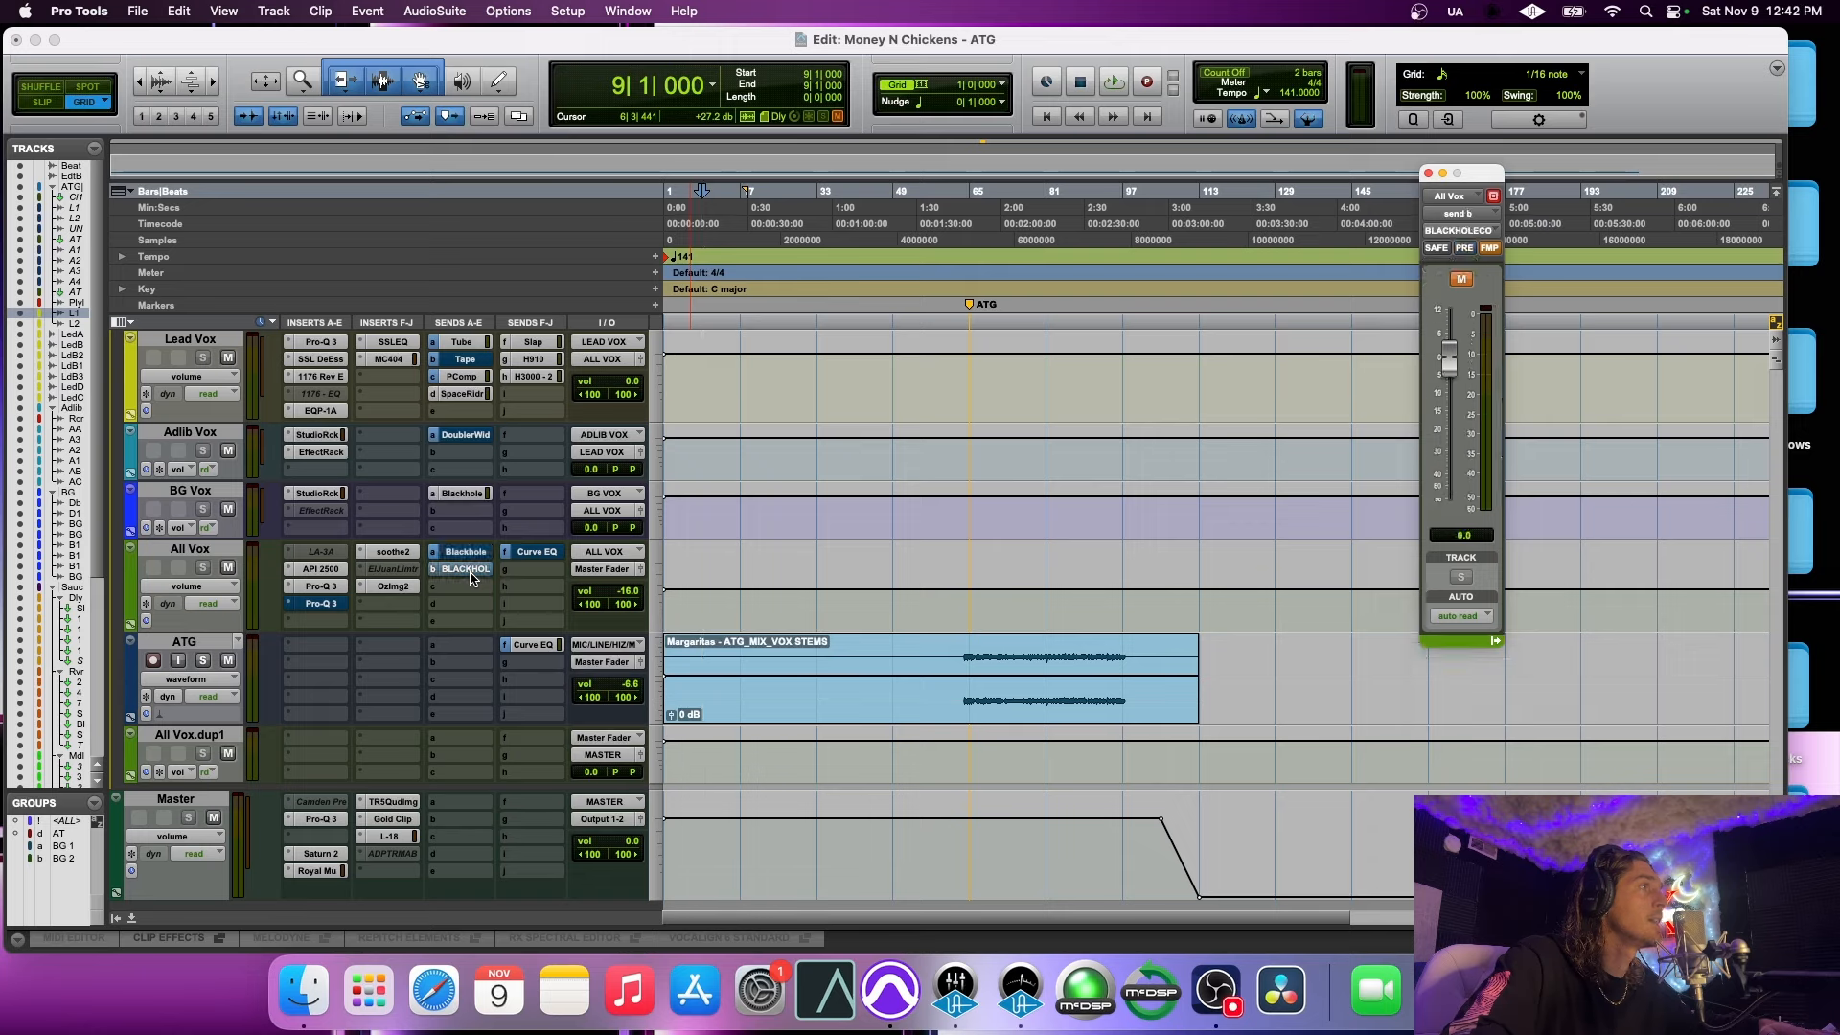
Open RCompressor on the Blackhole track, watch it respond to the BLACKHOLECOMP key input during playback, and close the compressor and send windows
scroll(412, 527, "down", 10)
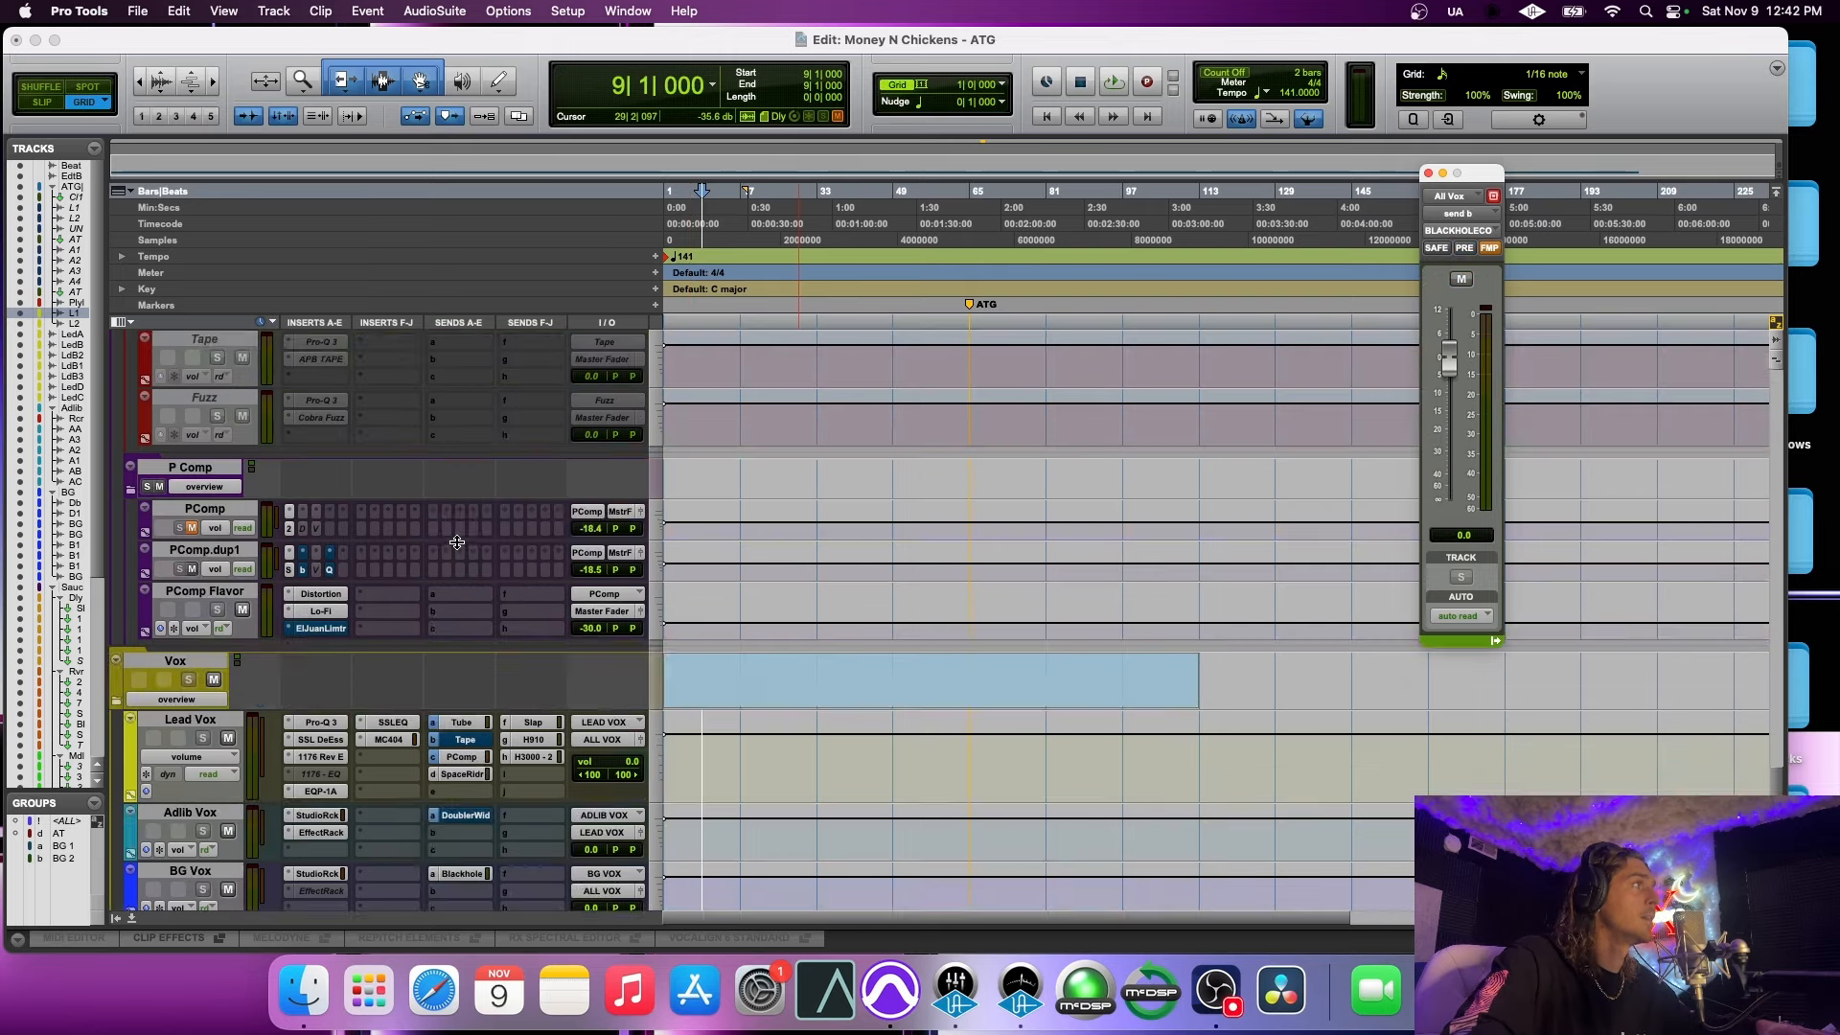
scroll(223, 582, "up", 5)
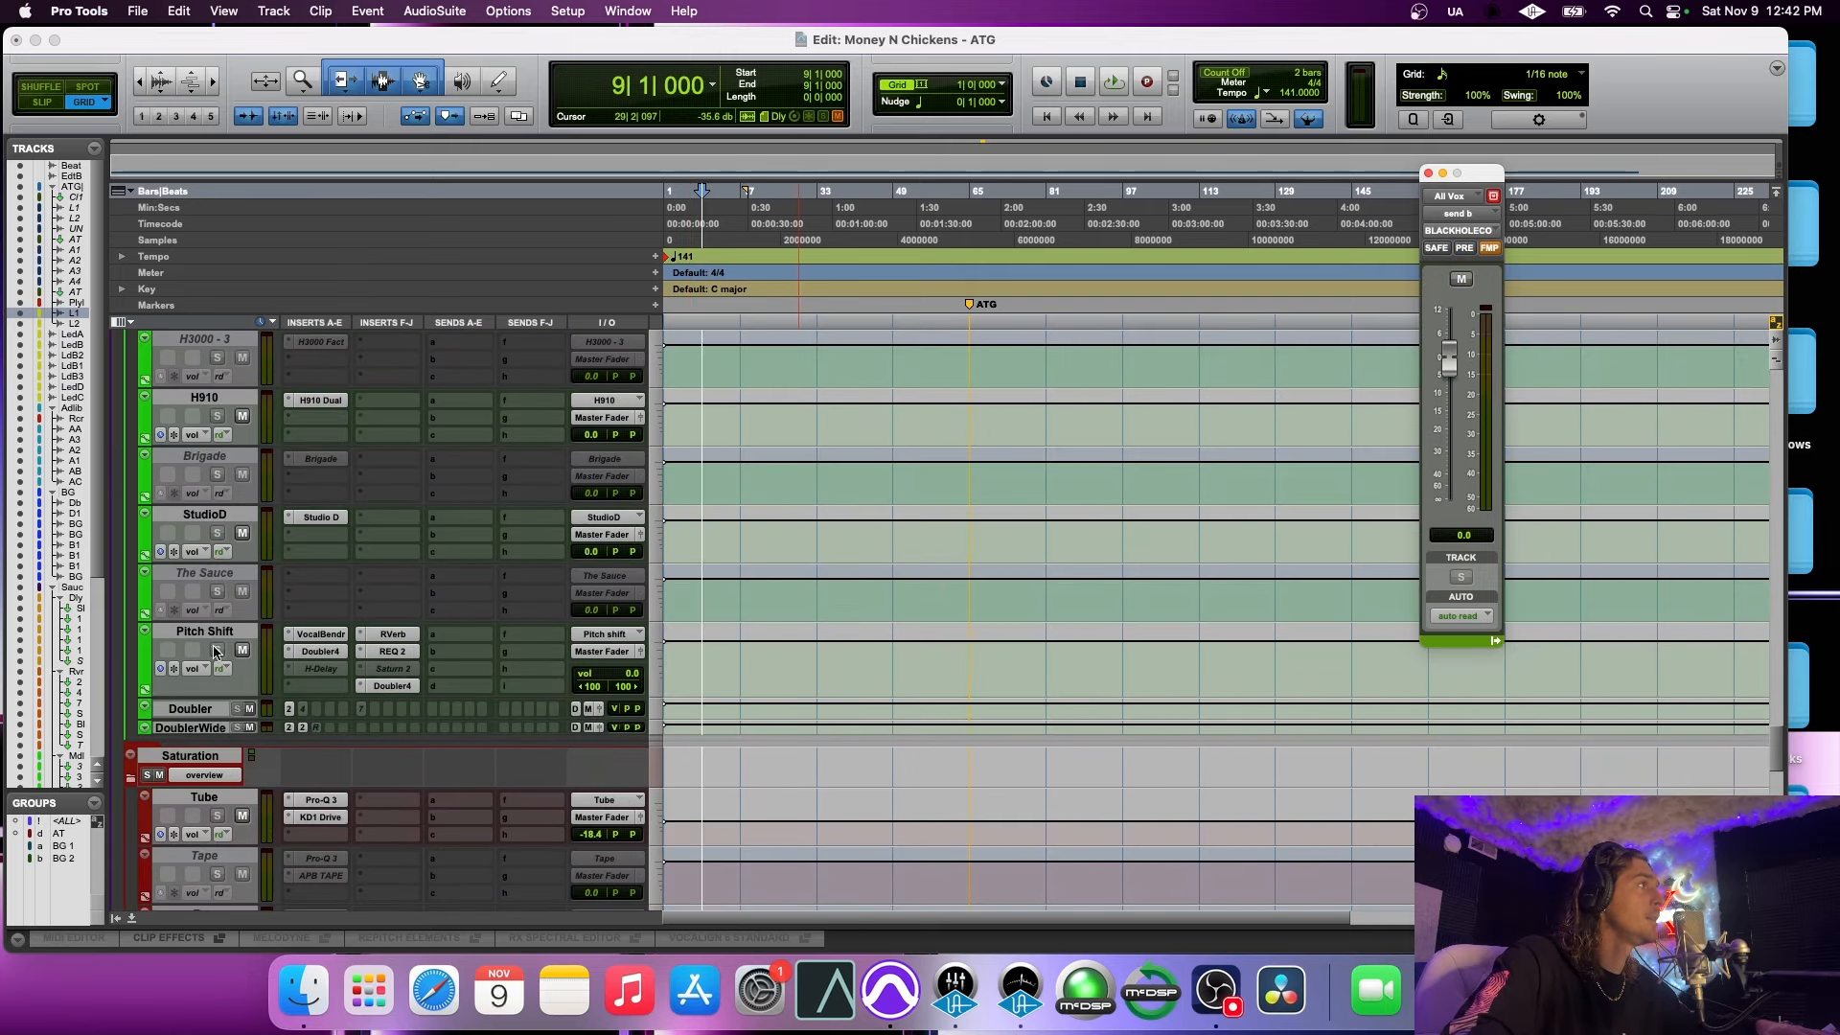
scroll(219, 623, "up", 5)
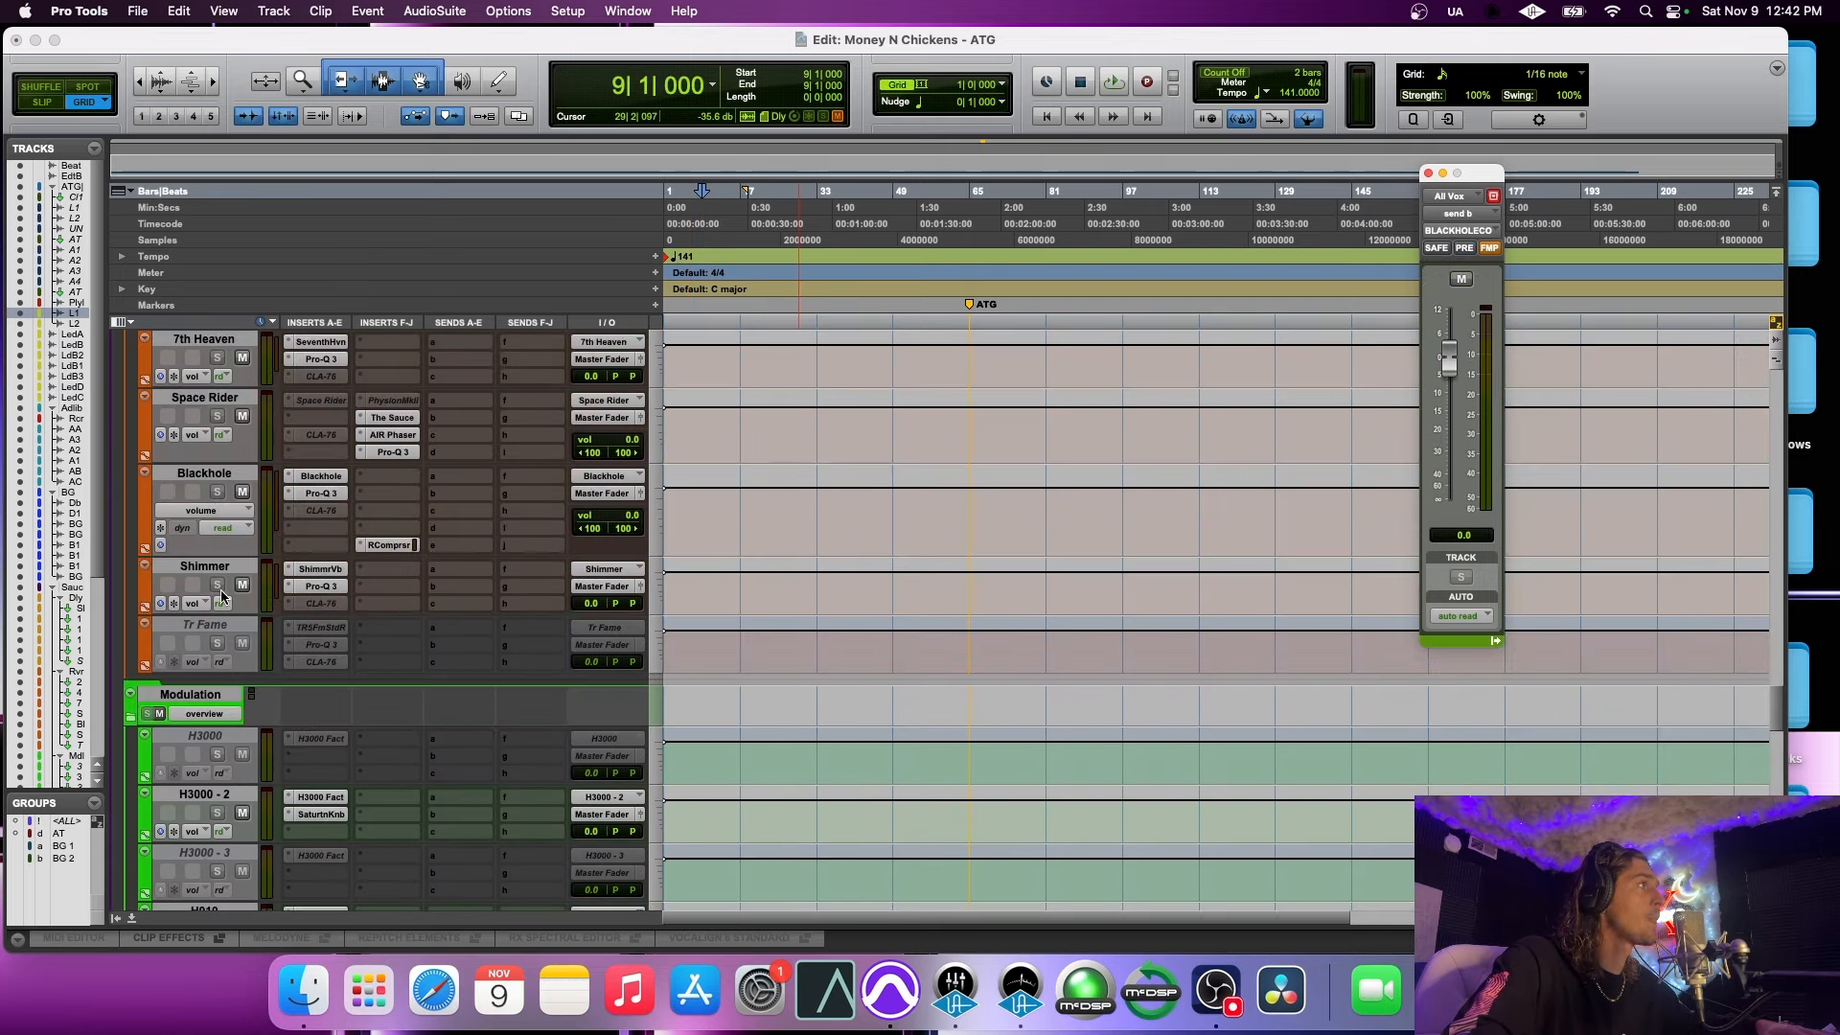
left_click(402, 548)
left_click_drag(546, 293, 1065, 29)
key("space")
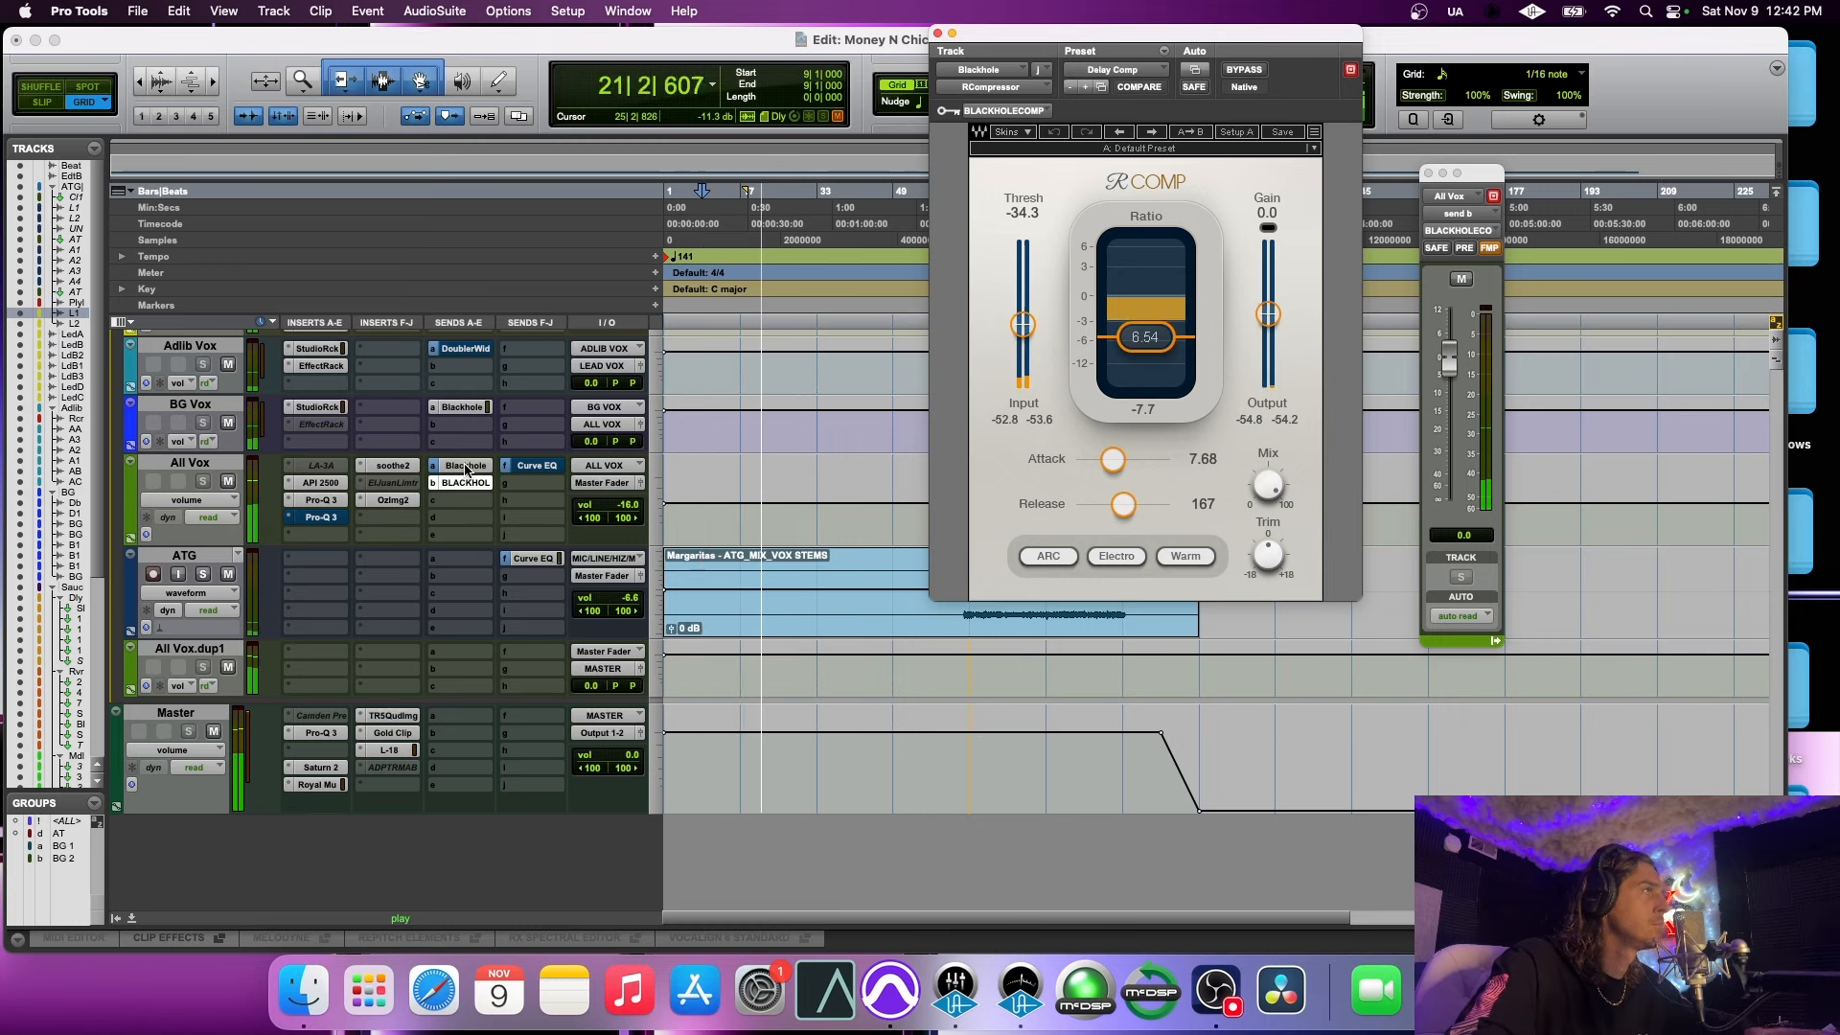
key("space")
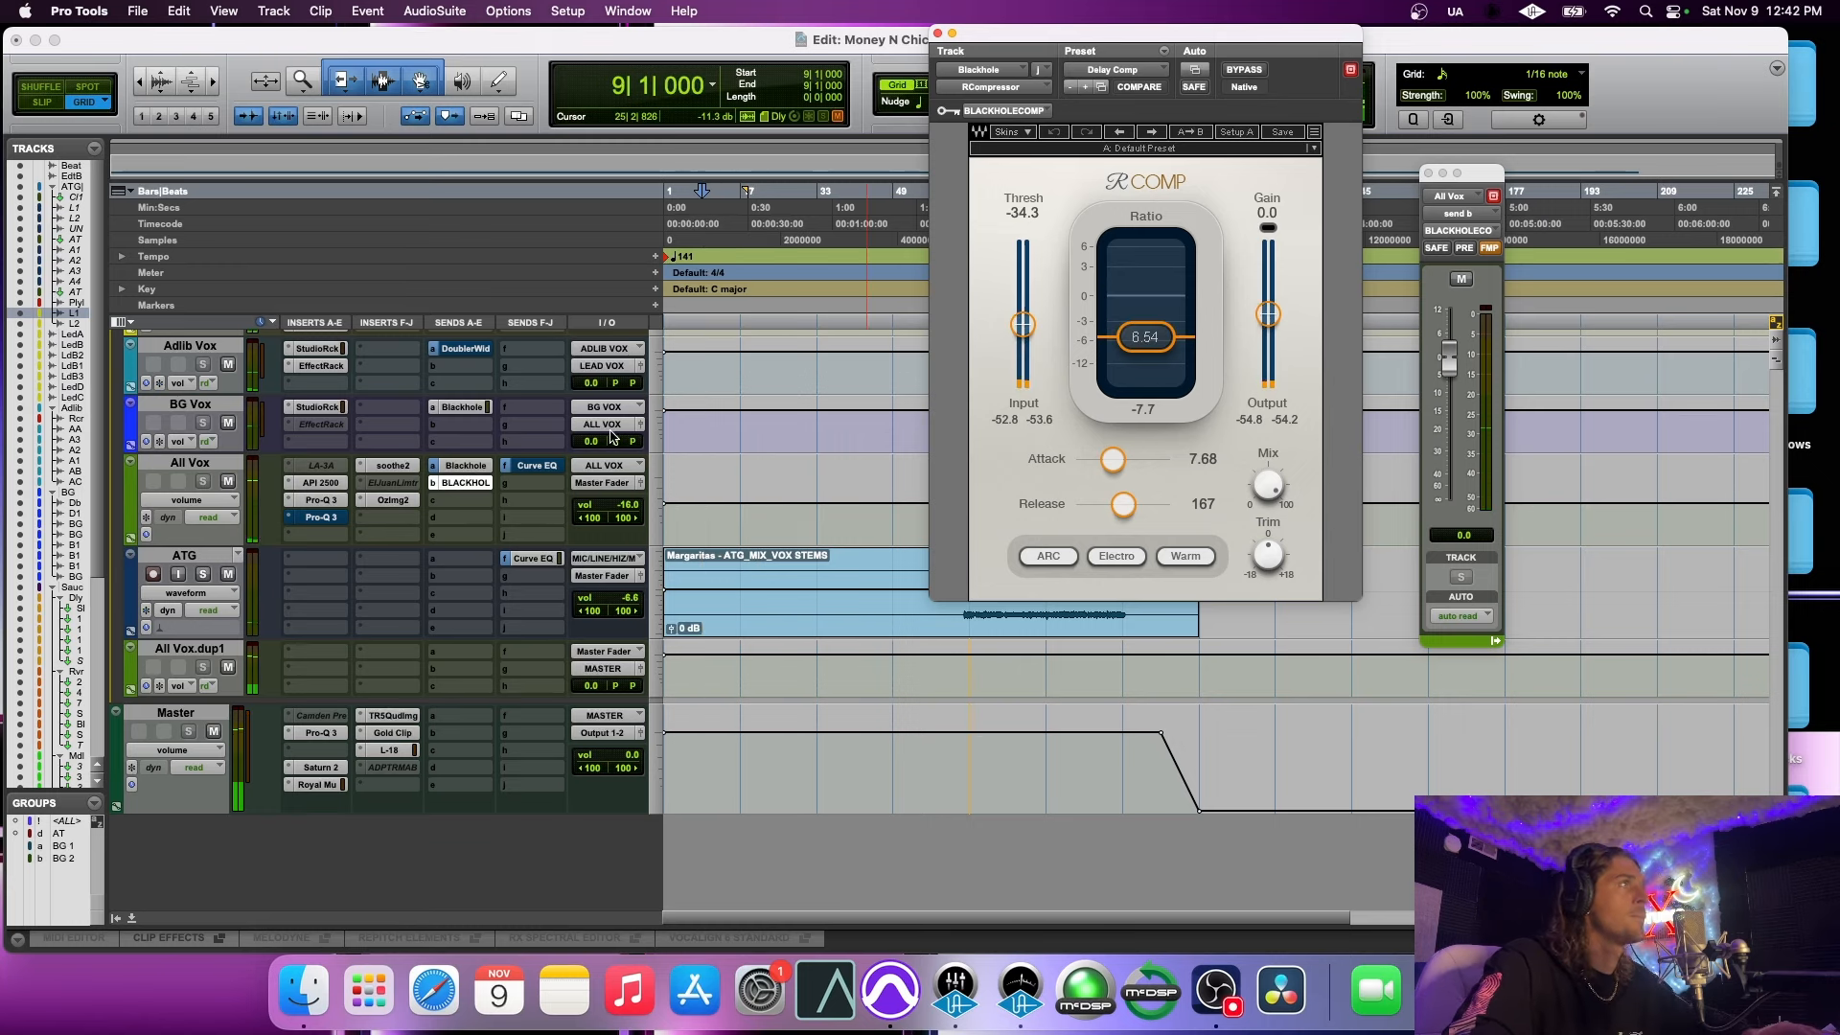
left_click(938, 33)
left_click(1428, 173)
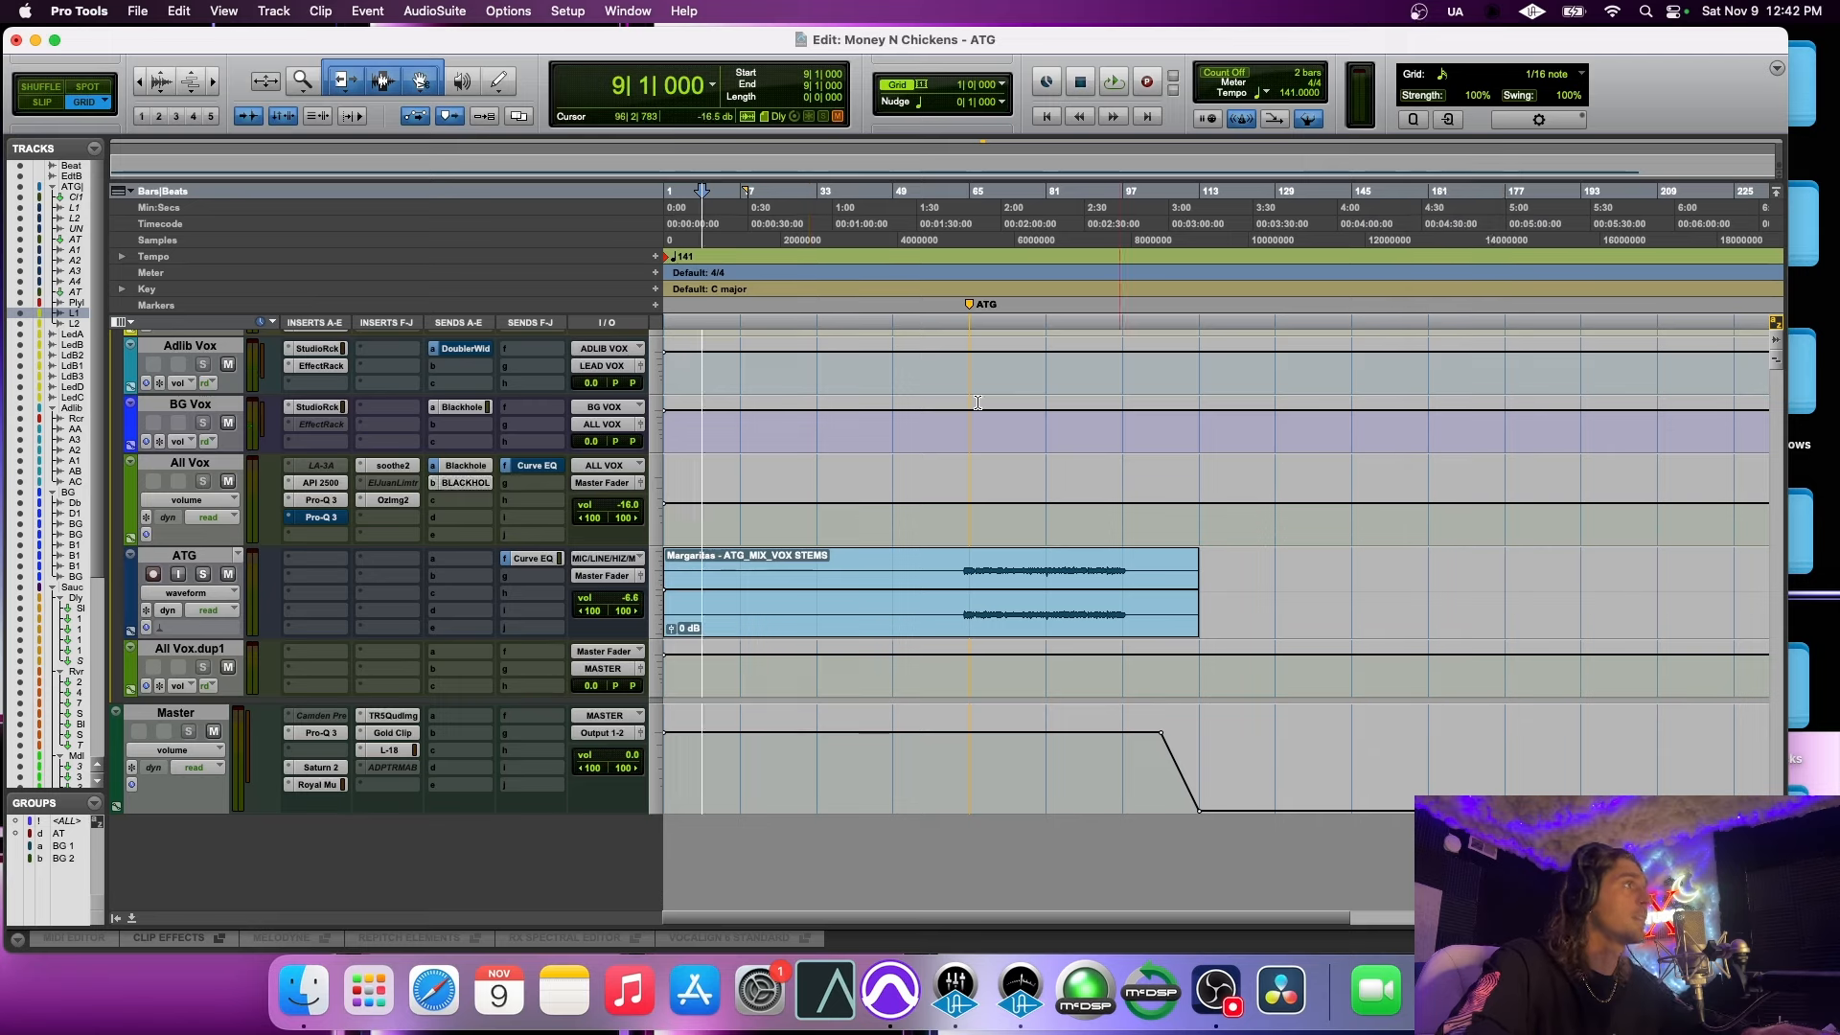
Unmute All Vox's Curve EQ send and open Curves Equator on the Edited Beat track
left_click(545, 471)
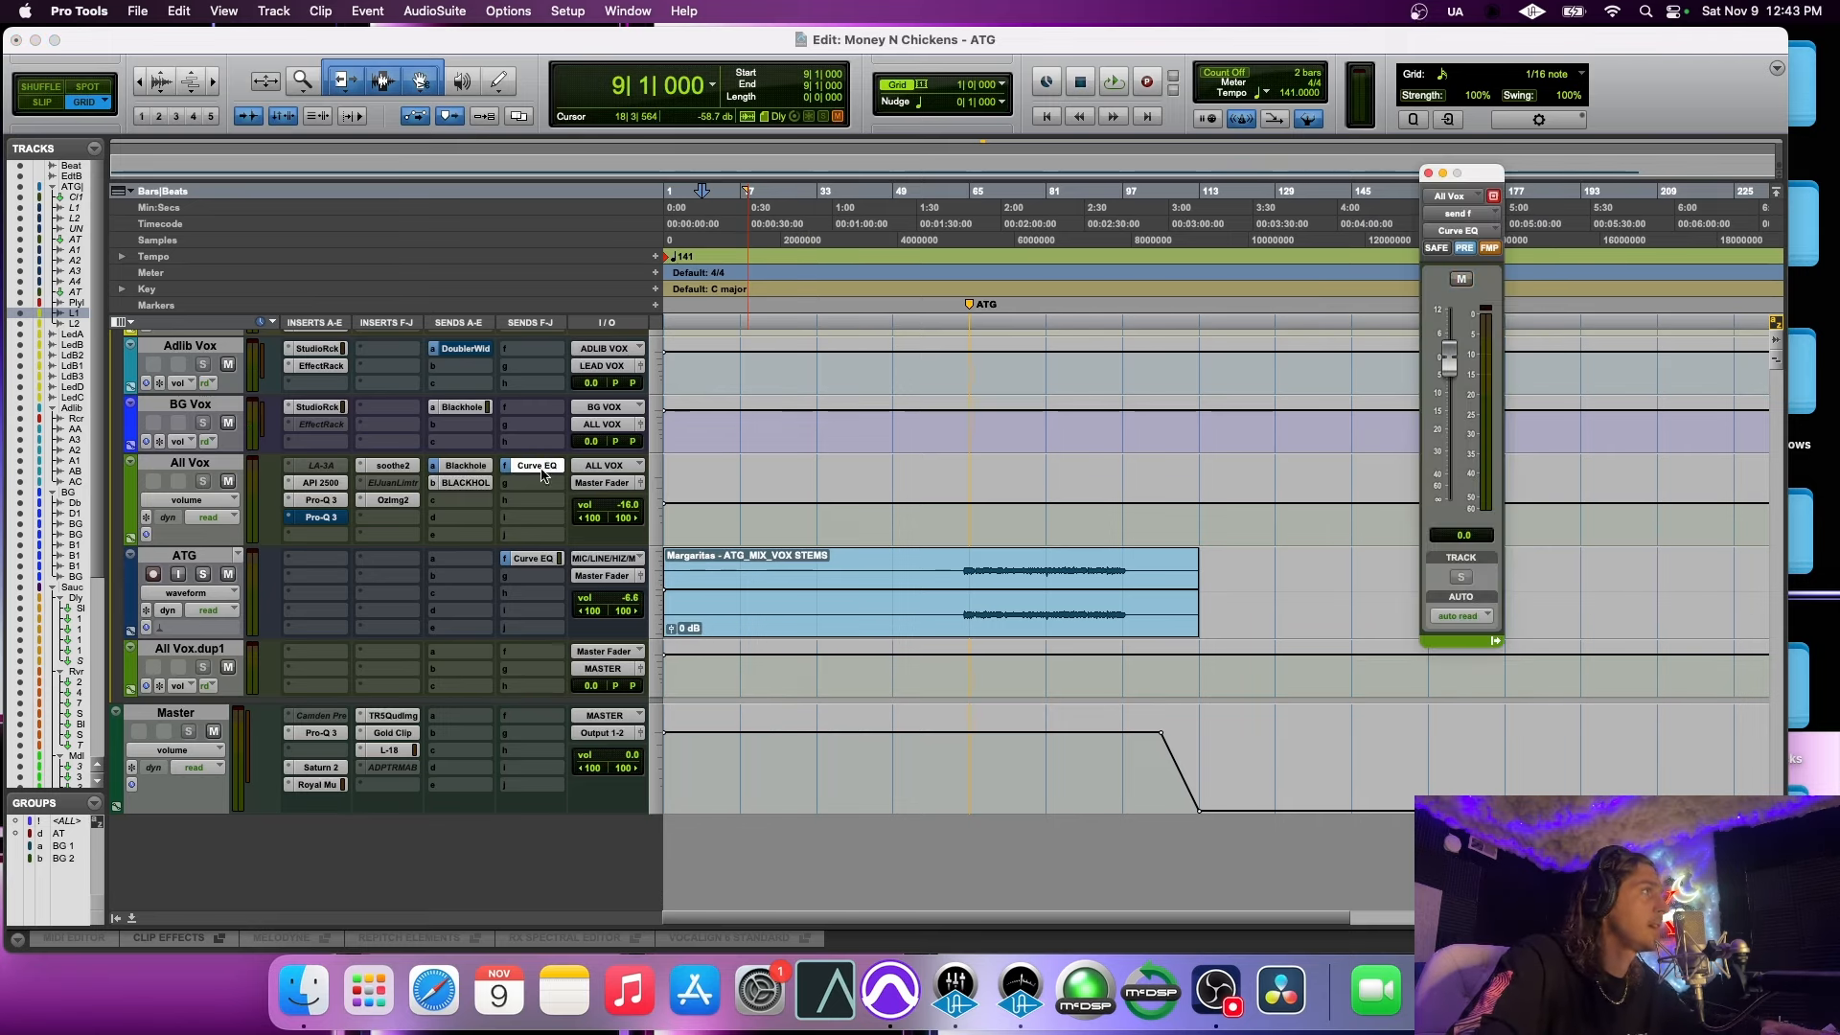
scroll(502, 553, "up", 20)
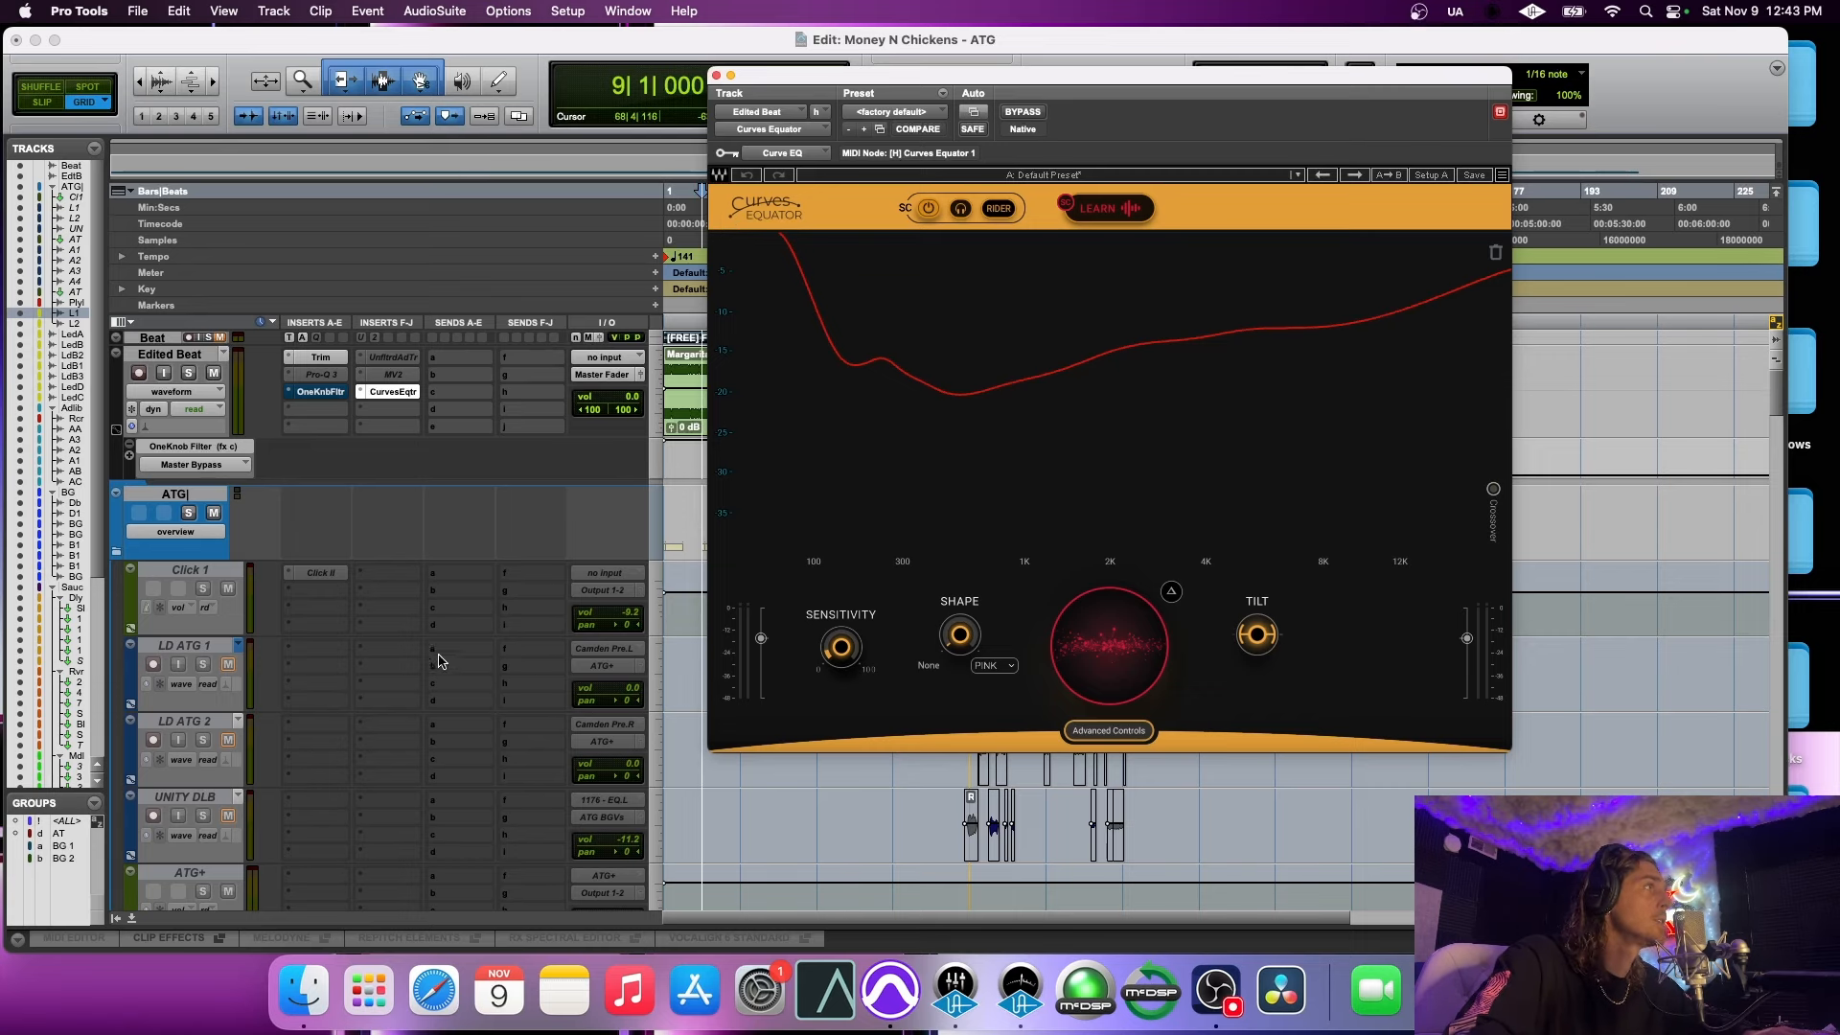
scroll(438, 662, "down", 15)
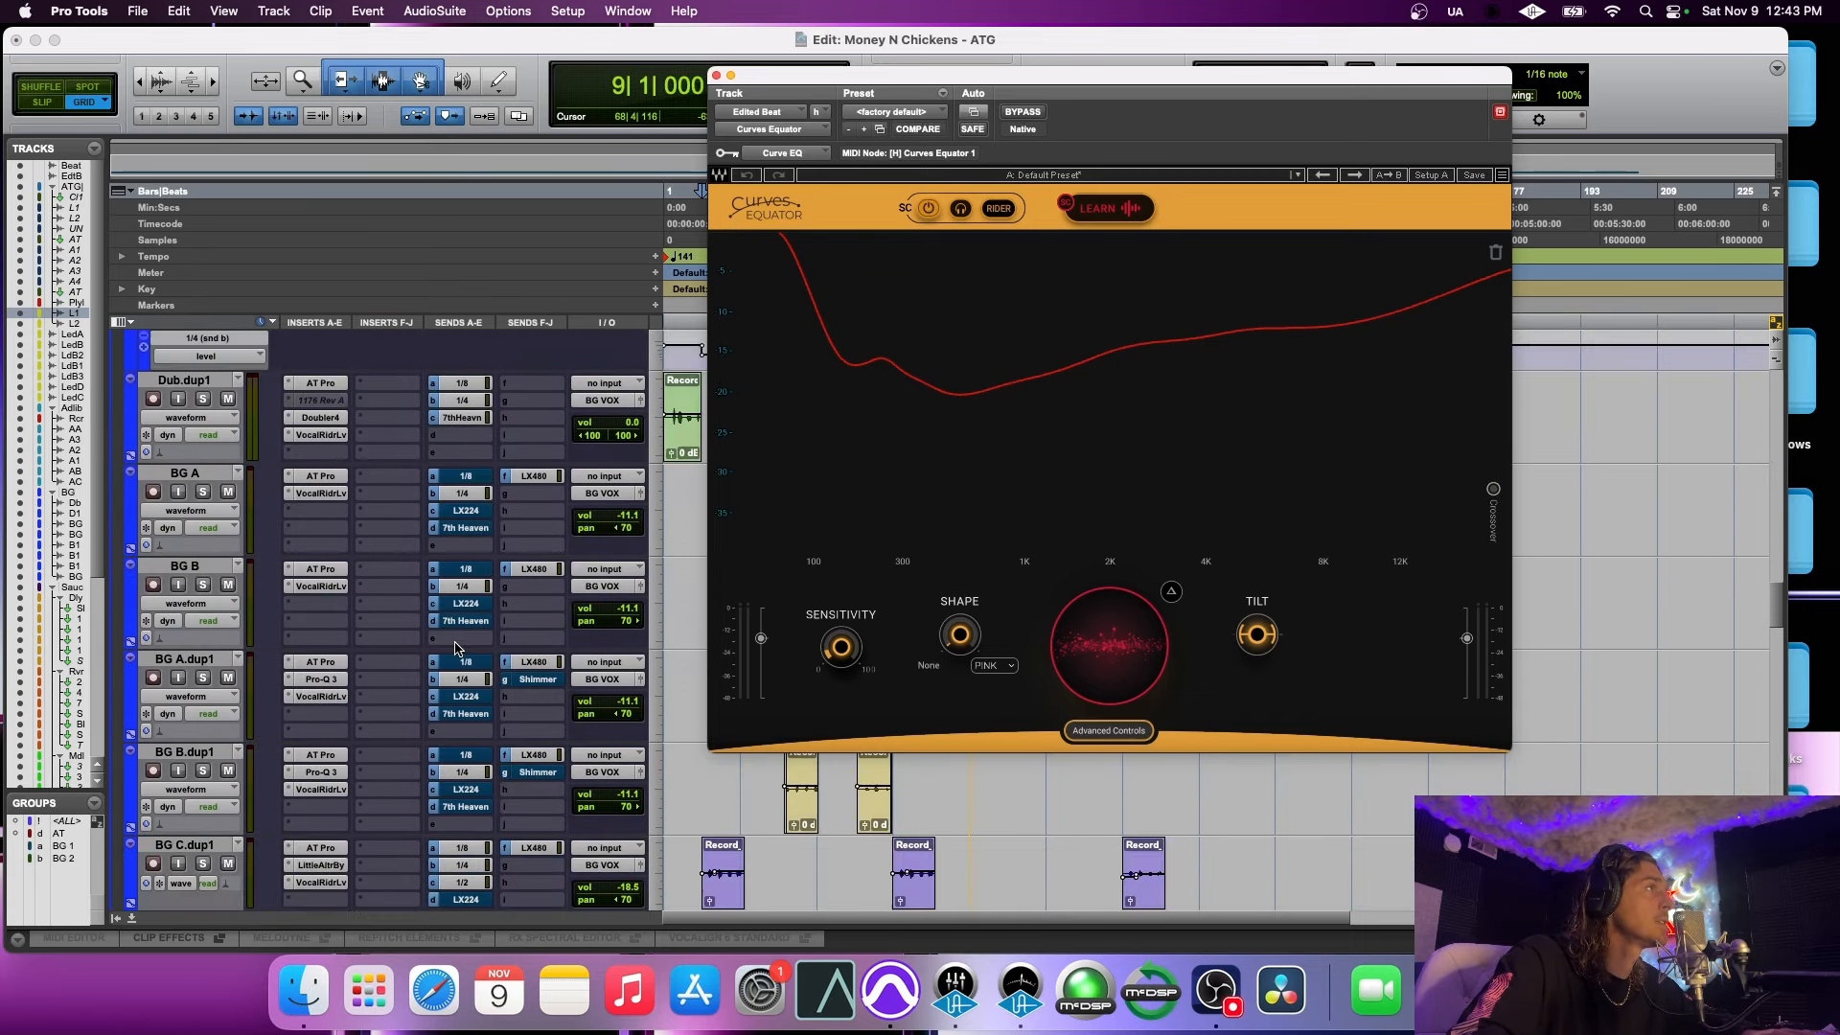
scroll(437, 670, "down", 10)
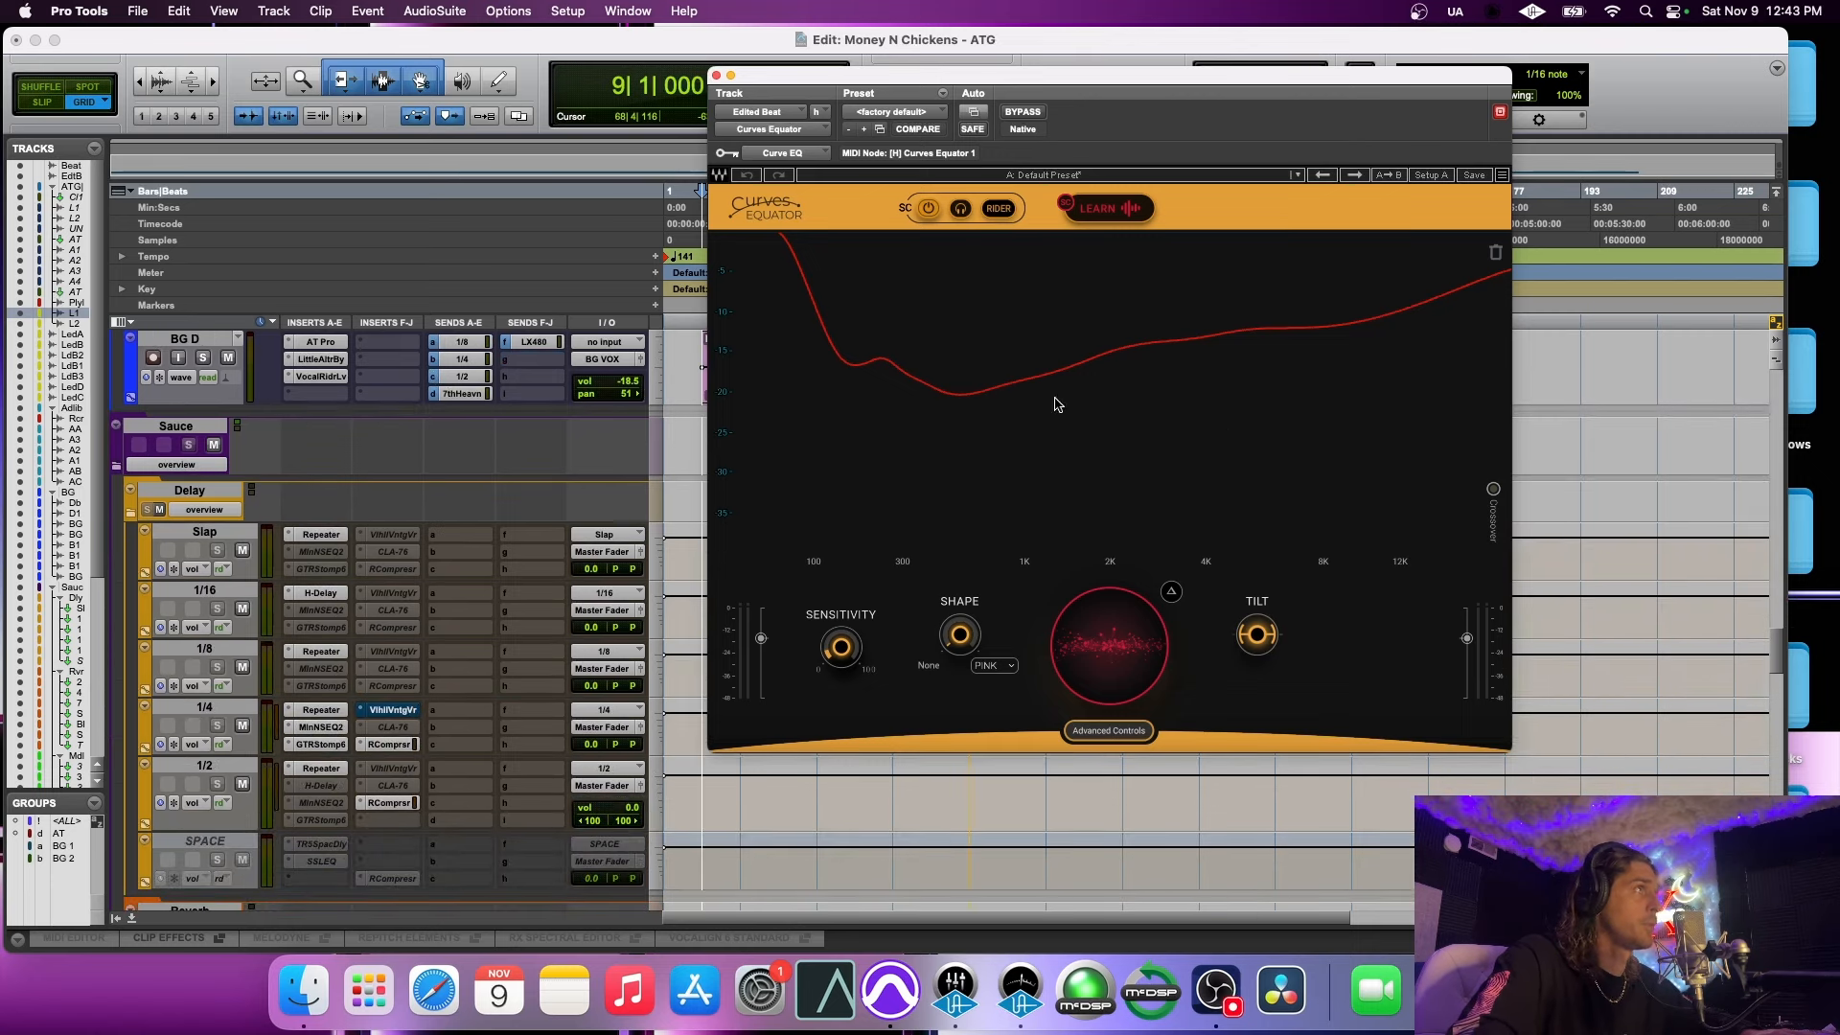
scroll(860, 229, "up", 10)
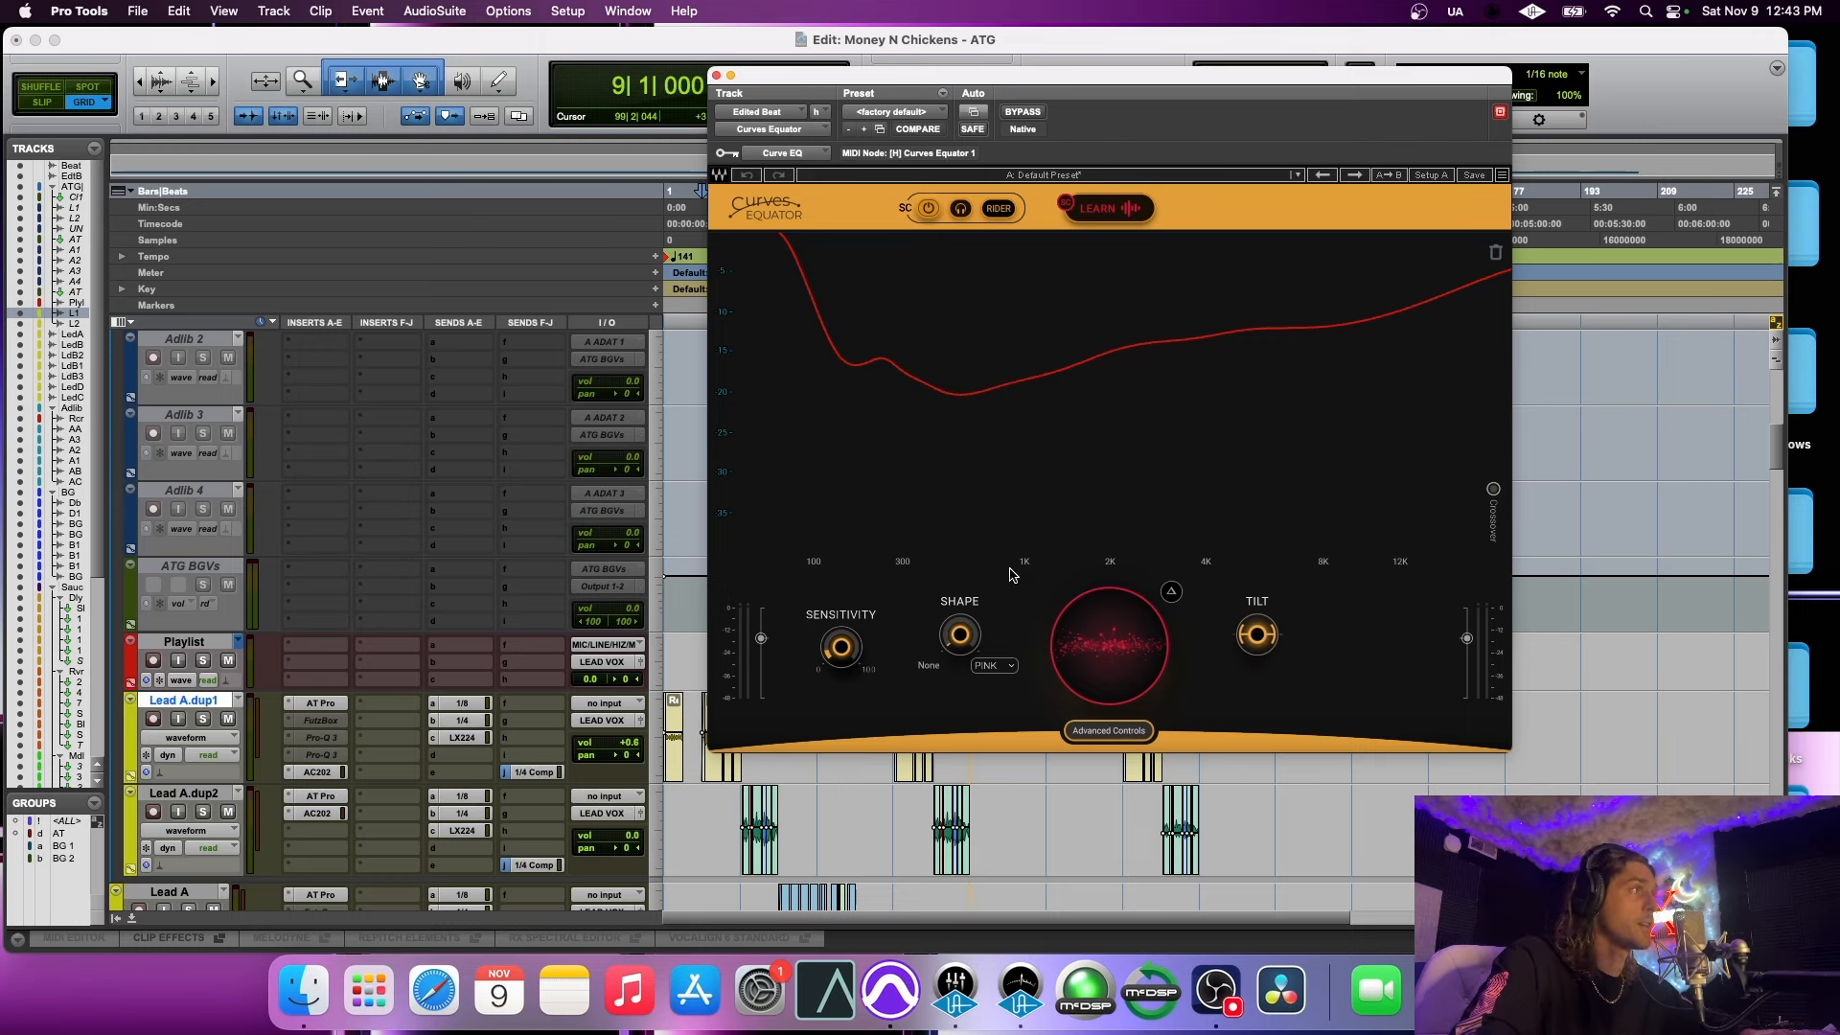
scroll(421, 632, "down", 10)
Play the song and check the level of All Vox's Curve EQ send feeding Curves Equator
key("space")
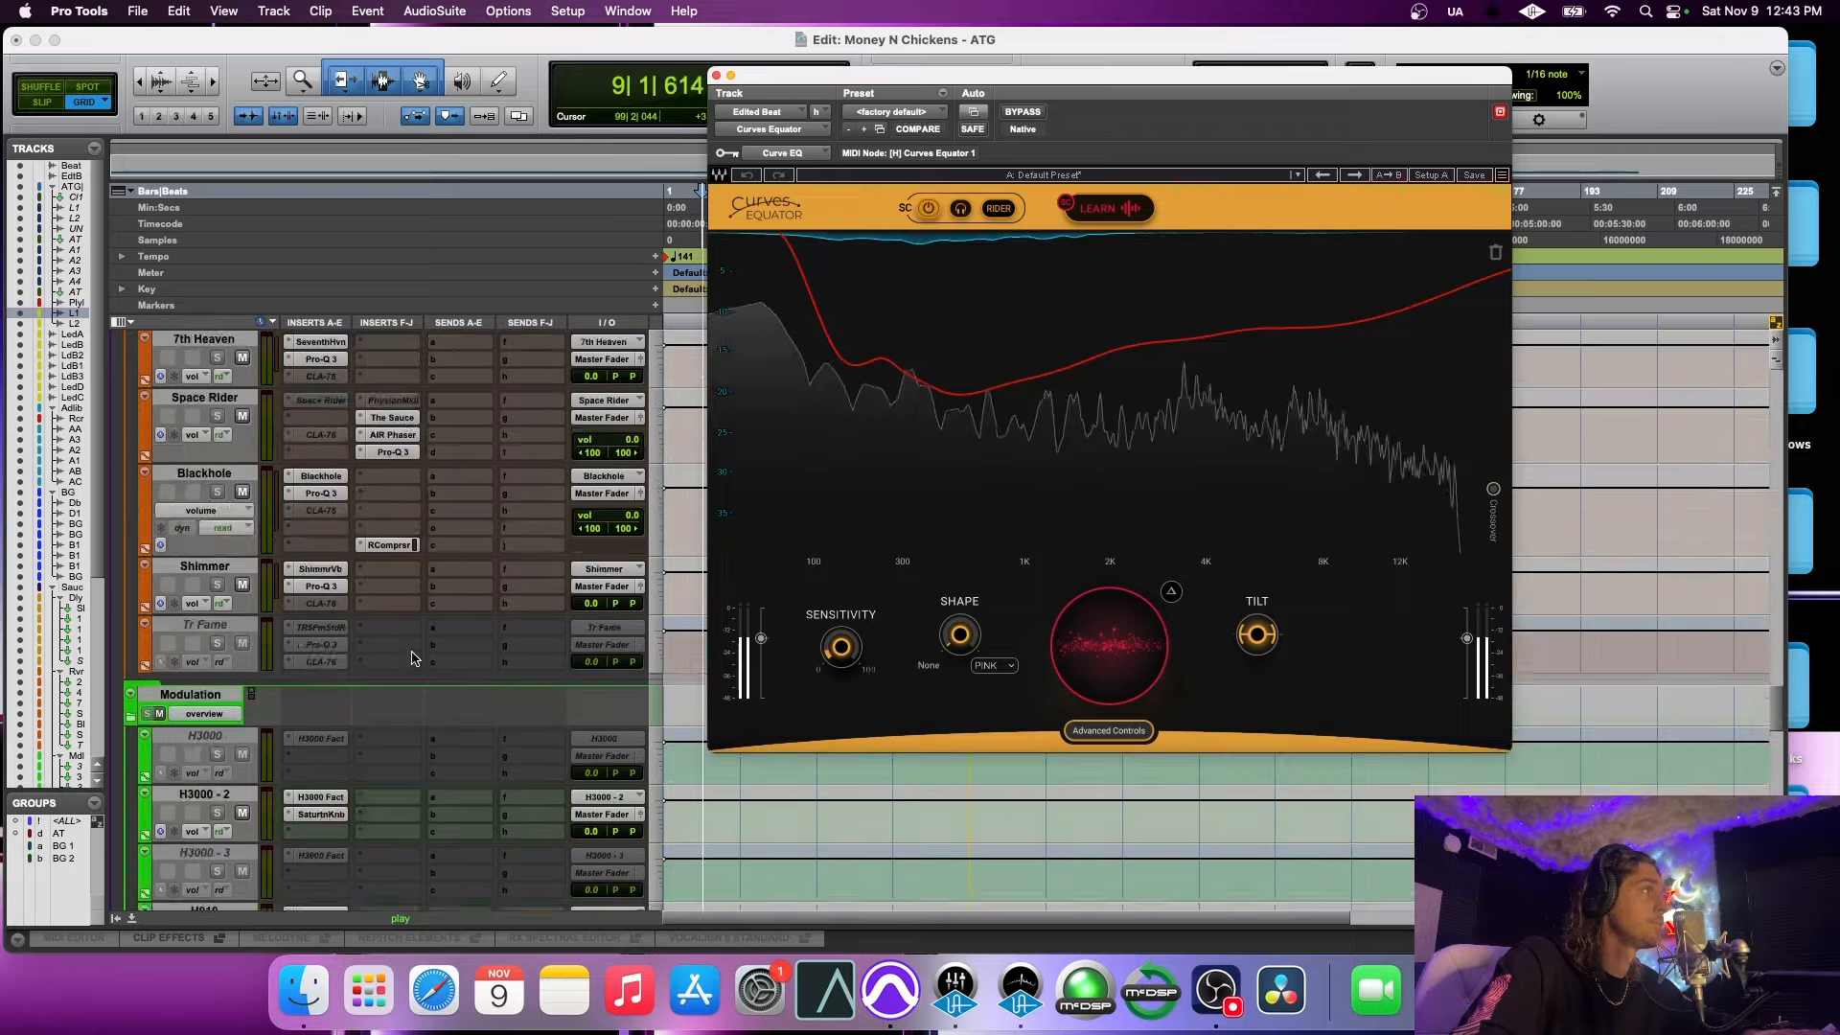
scroll(414, 658, "down", 15)
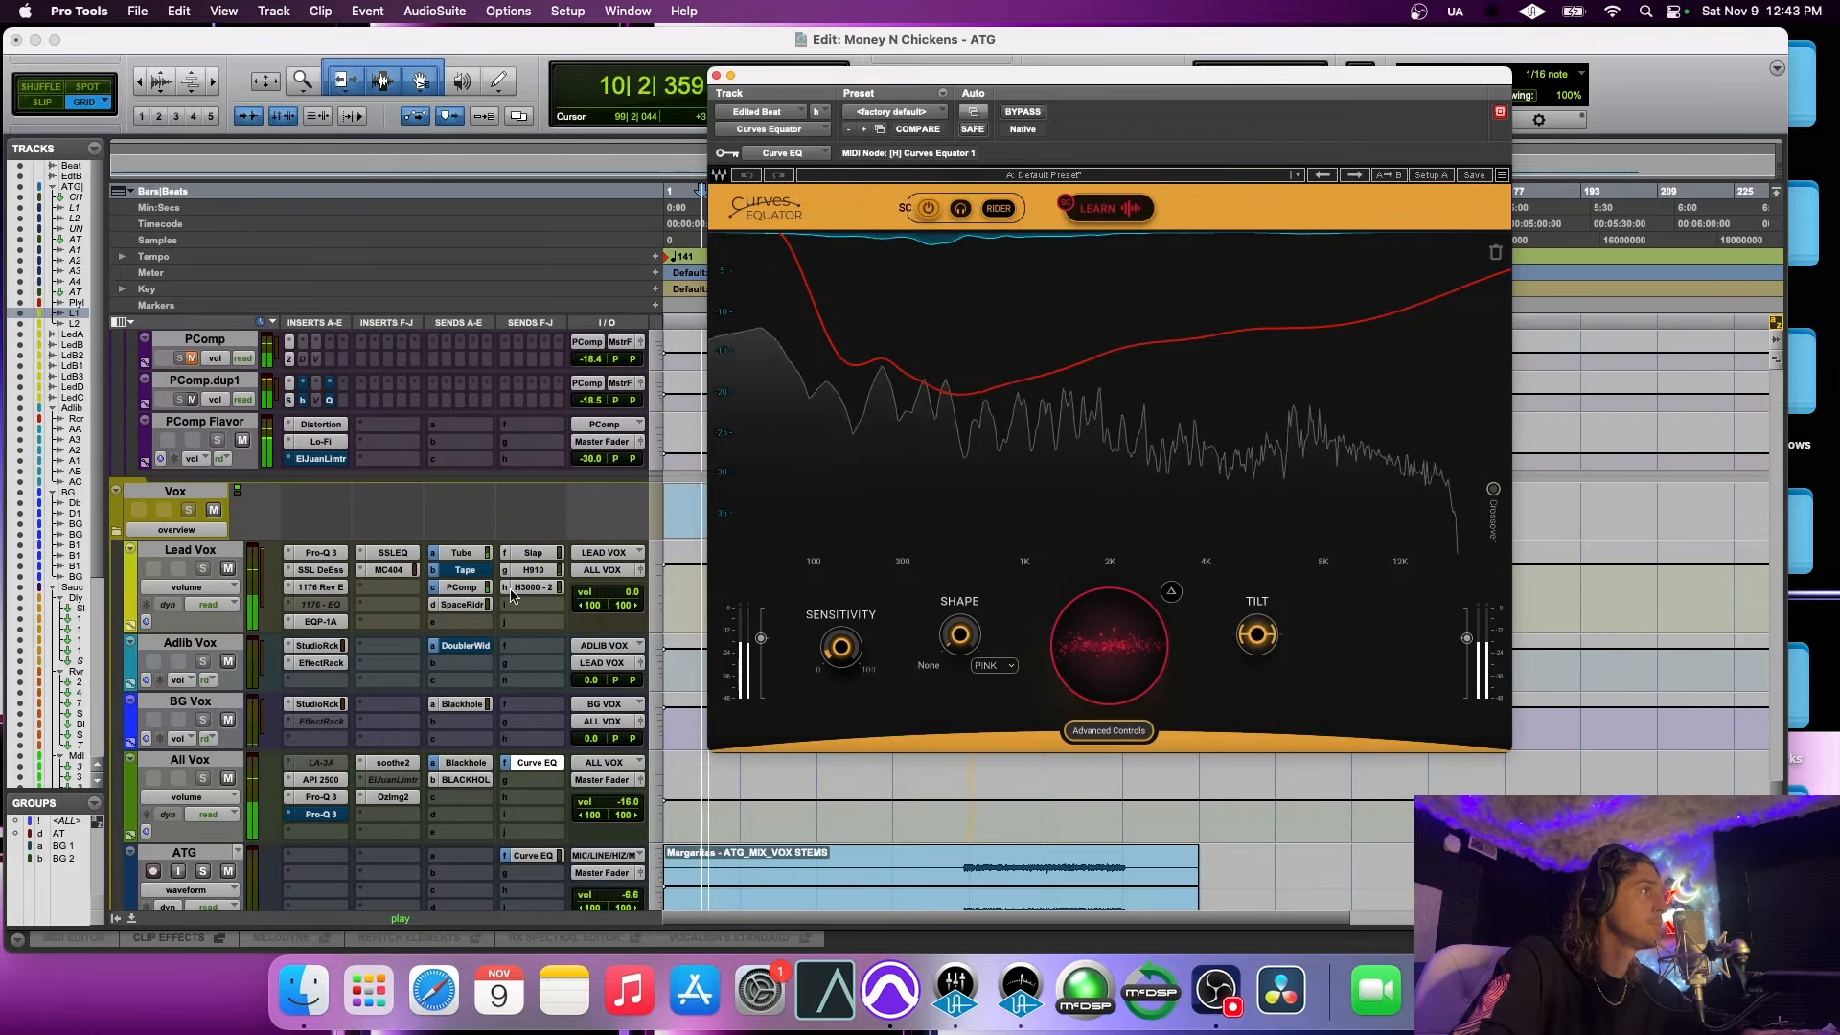
left_click(533, 766)
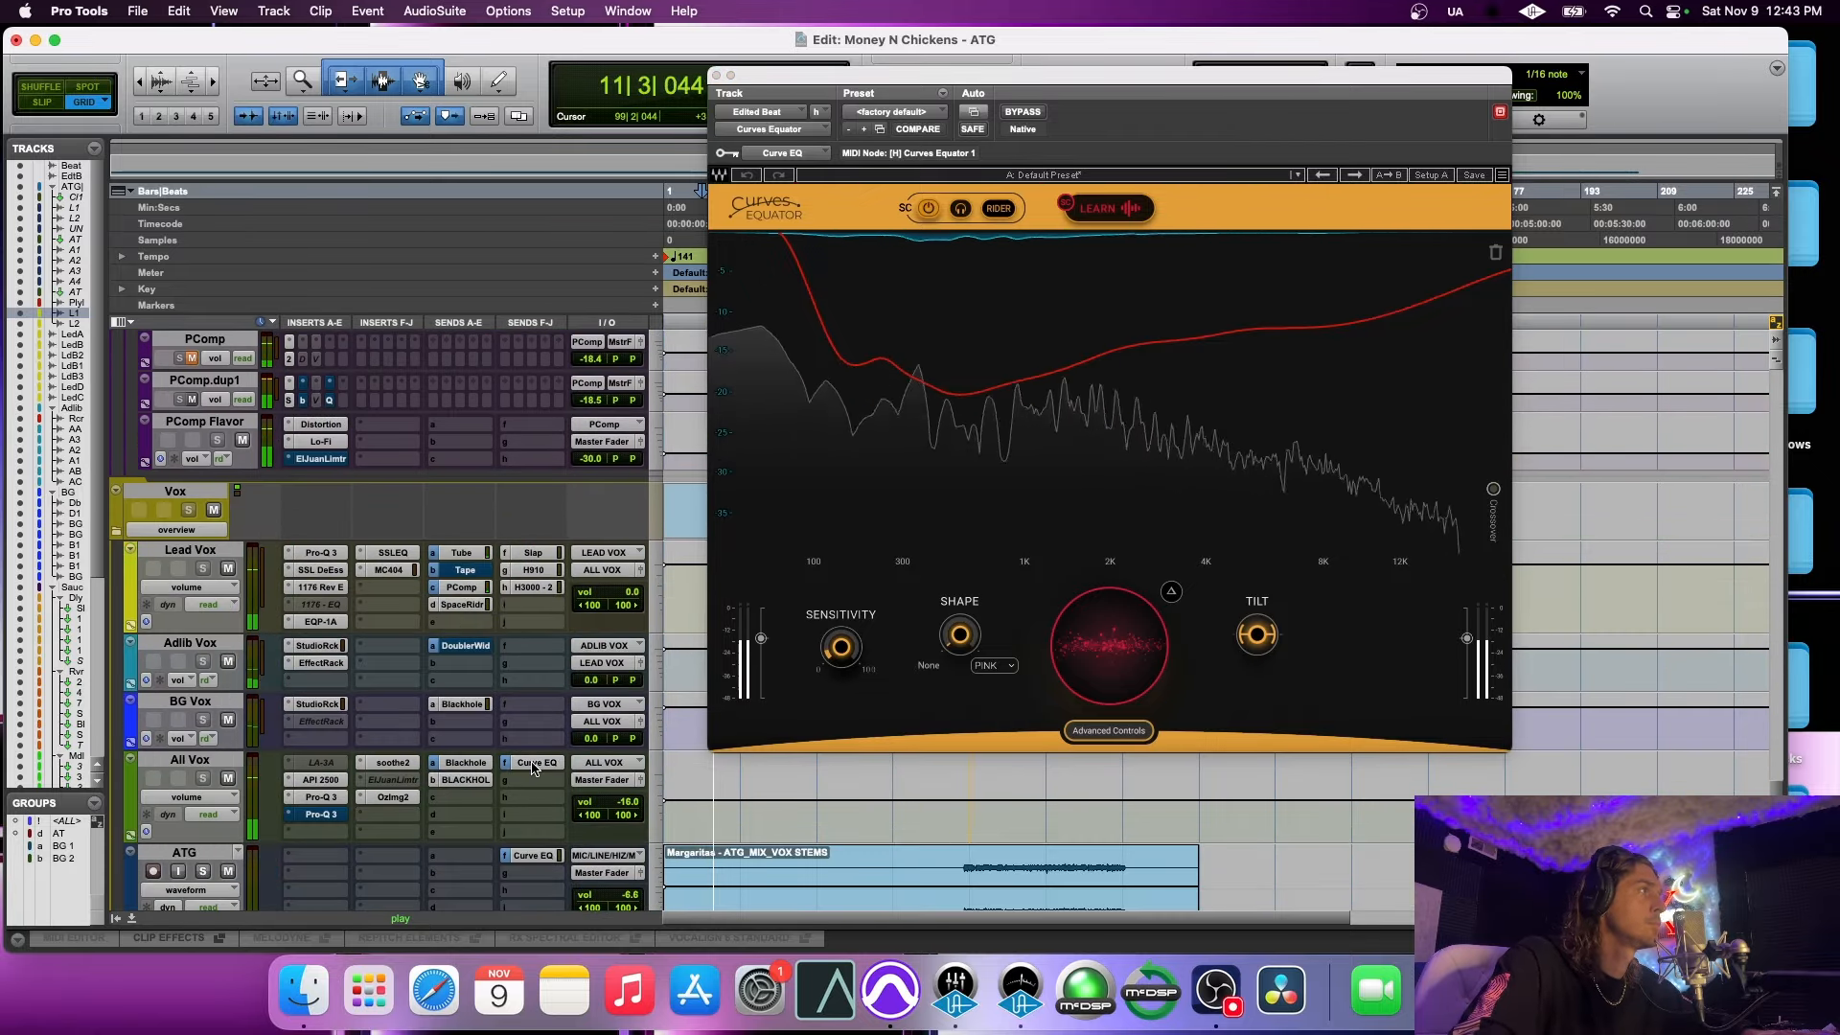
left_click(533, 764)
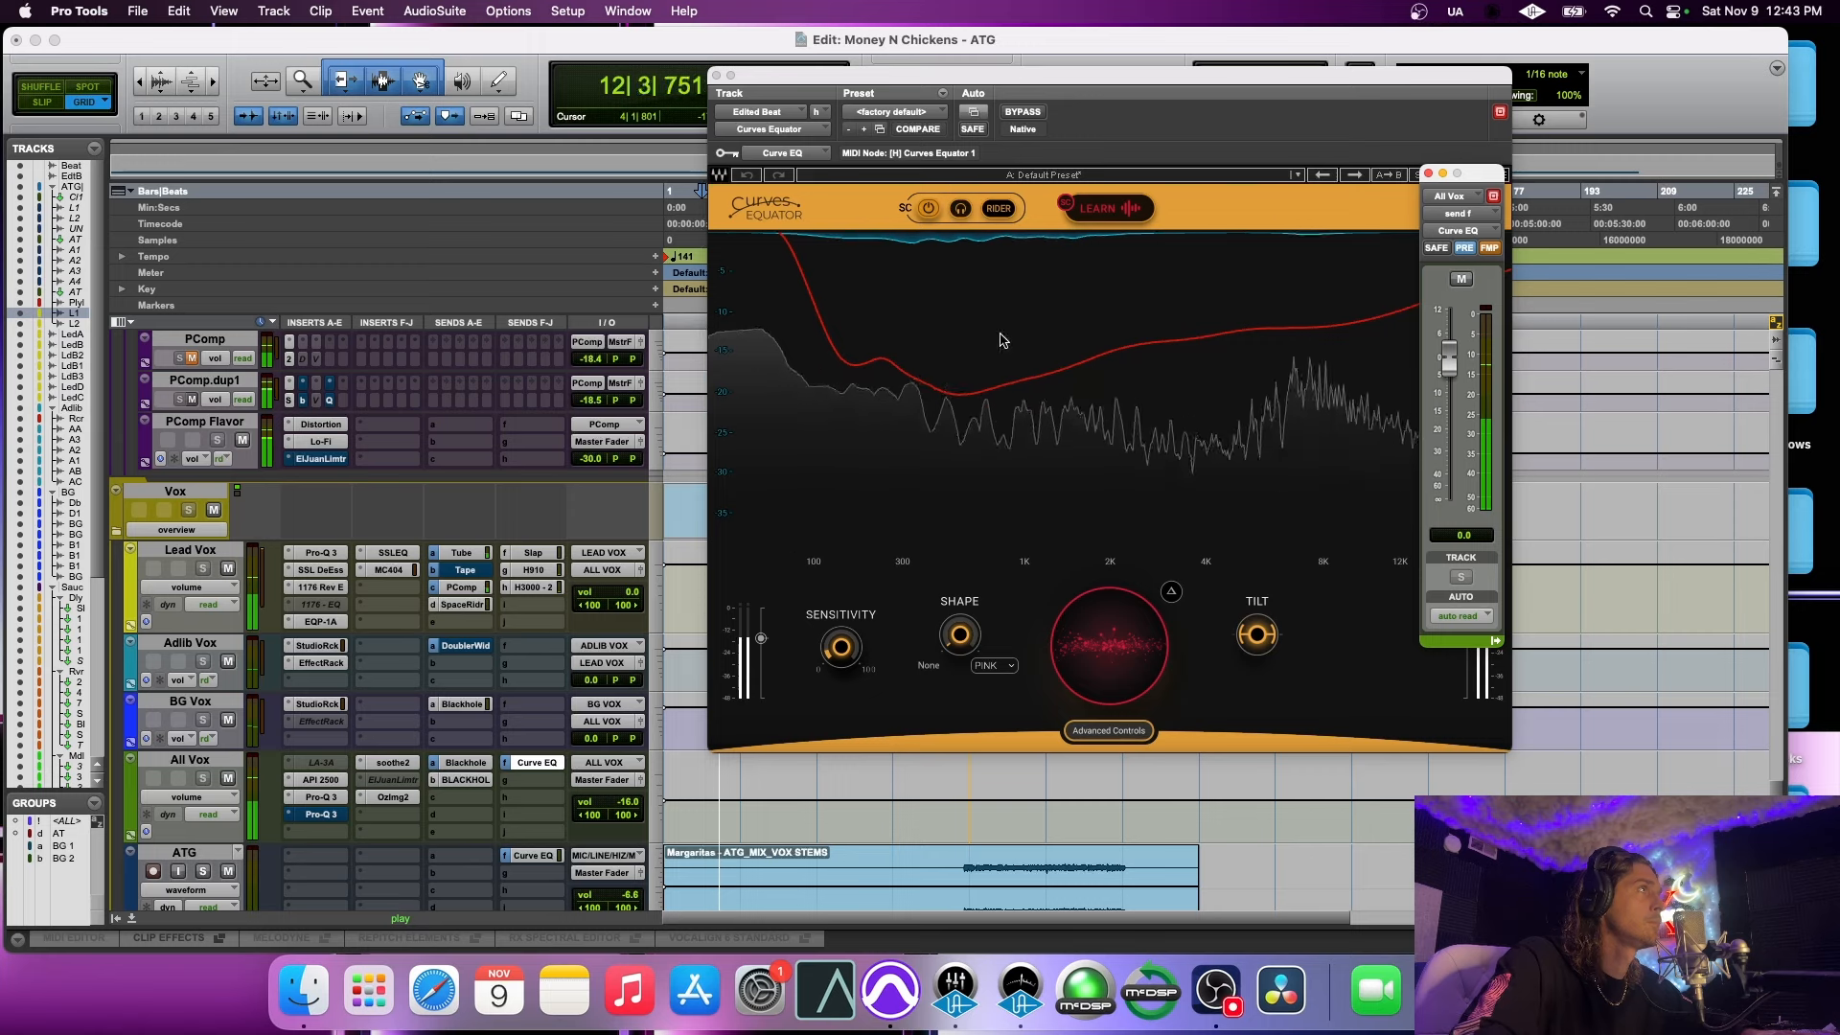
Compare the beat with Curves Equator bypassed and active during playback, leave it enabled and stop playback
left_click(1017, 116)
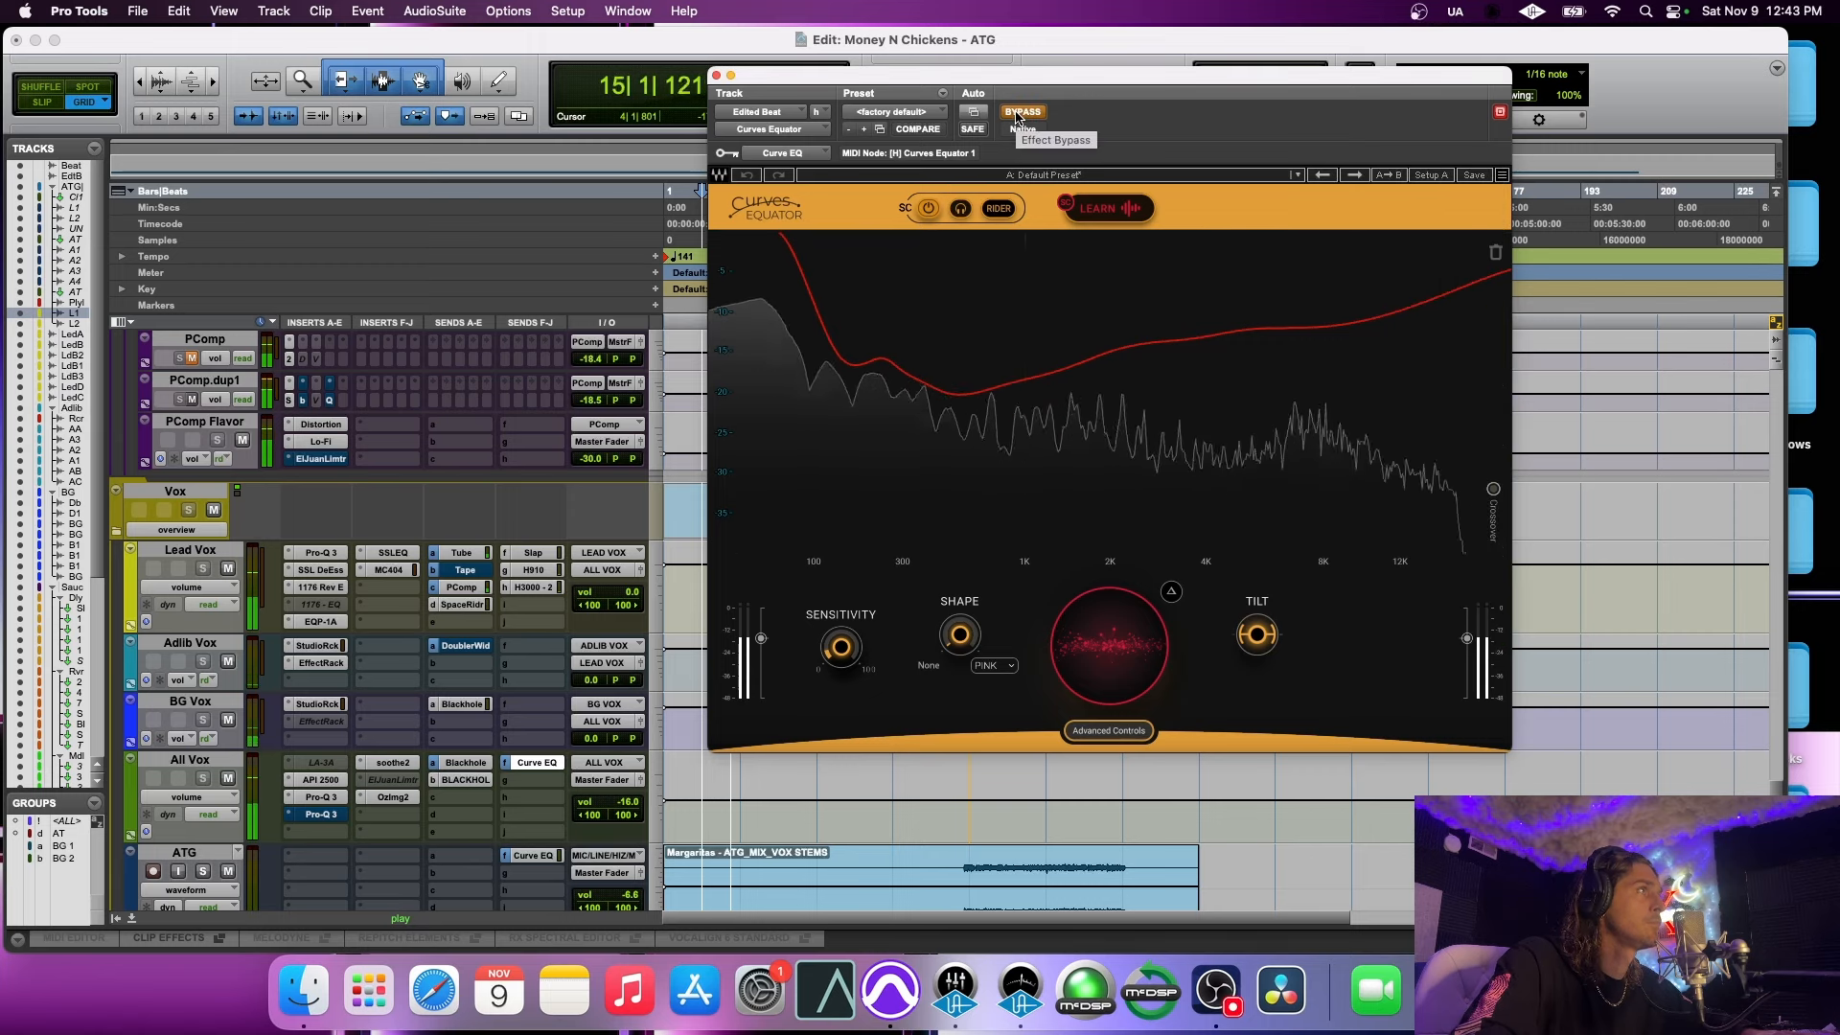
key("space")
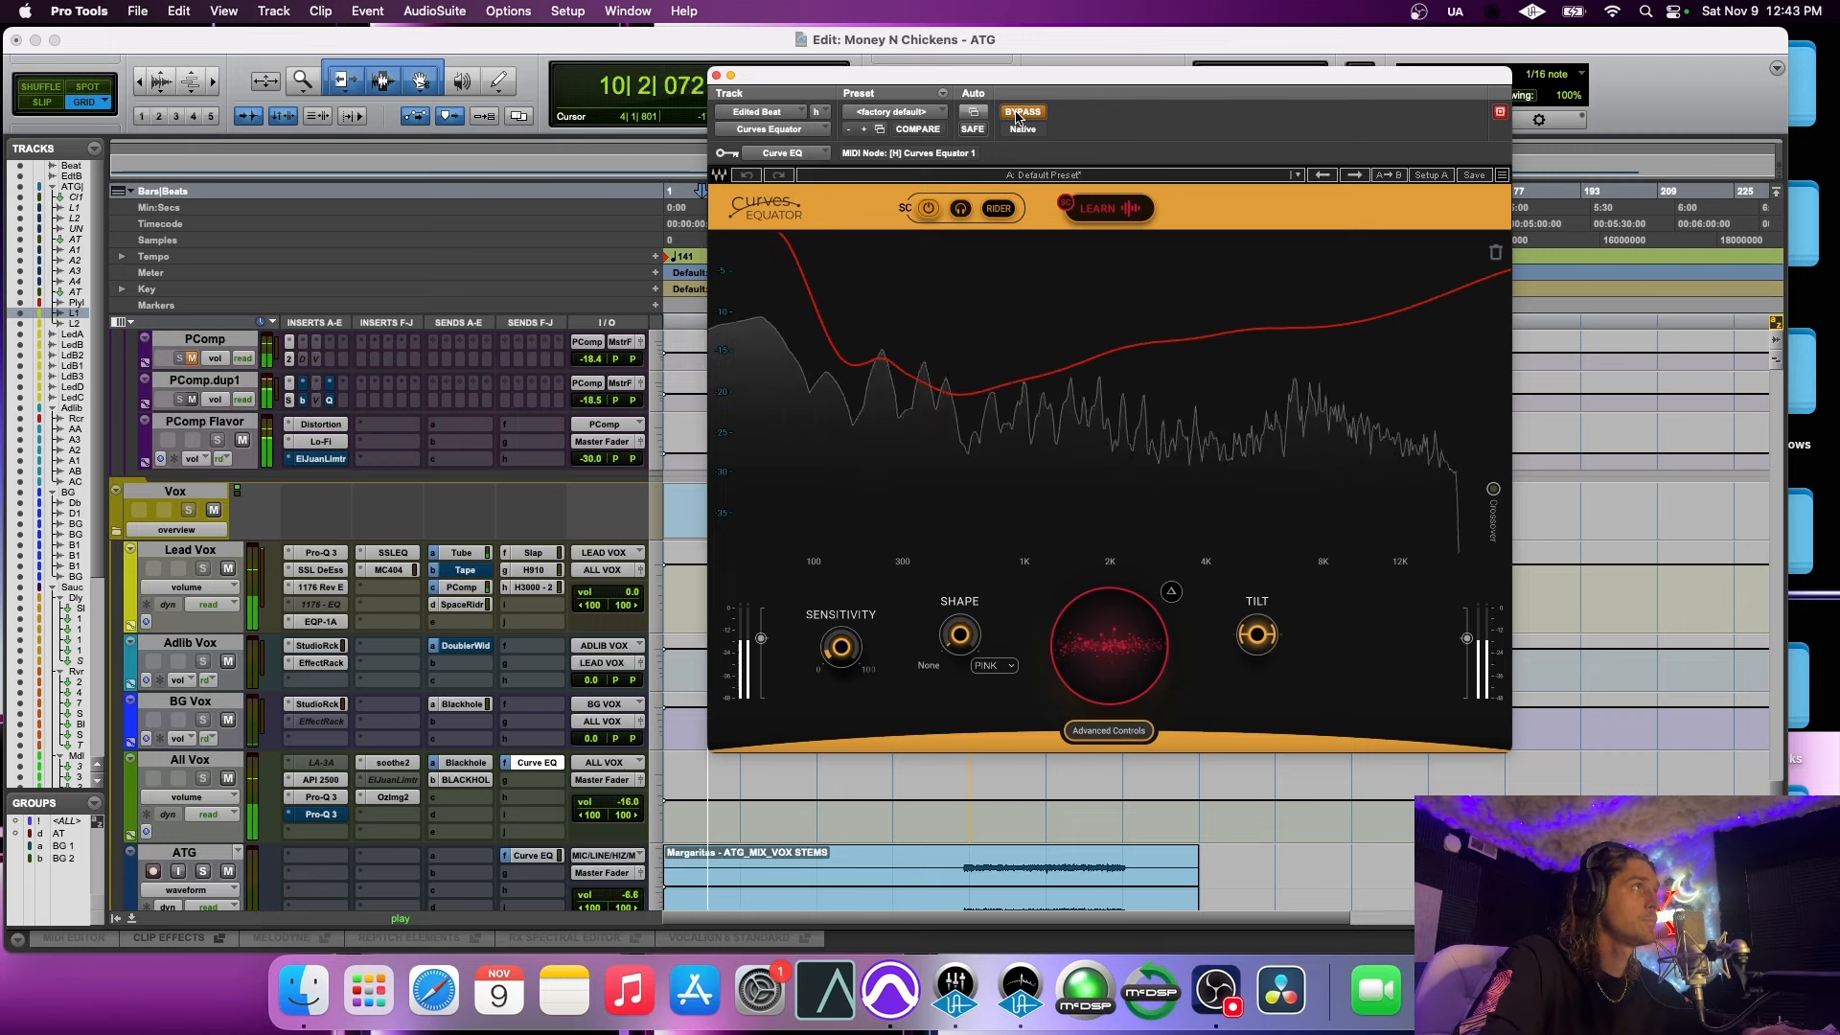
left_click(1019, 113)
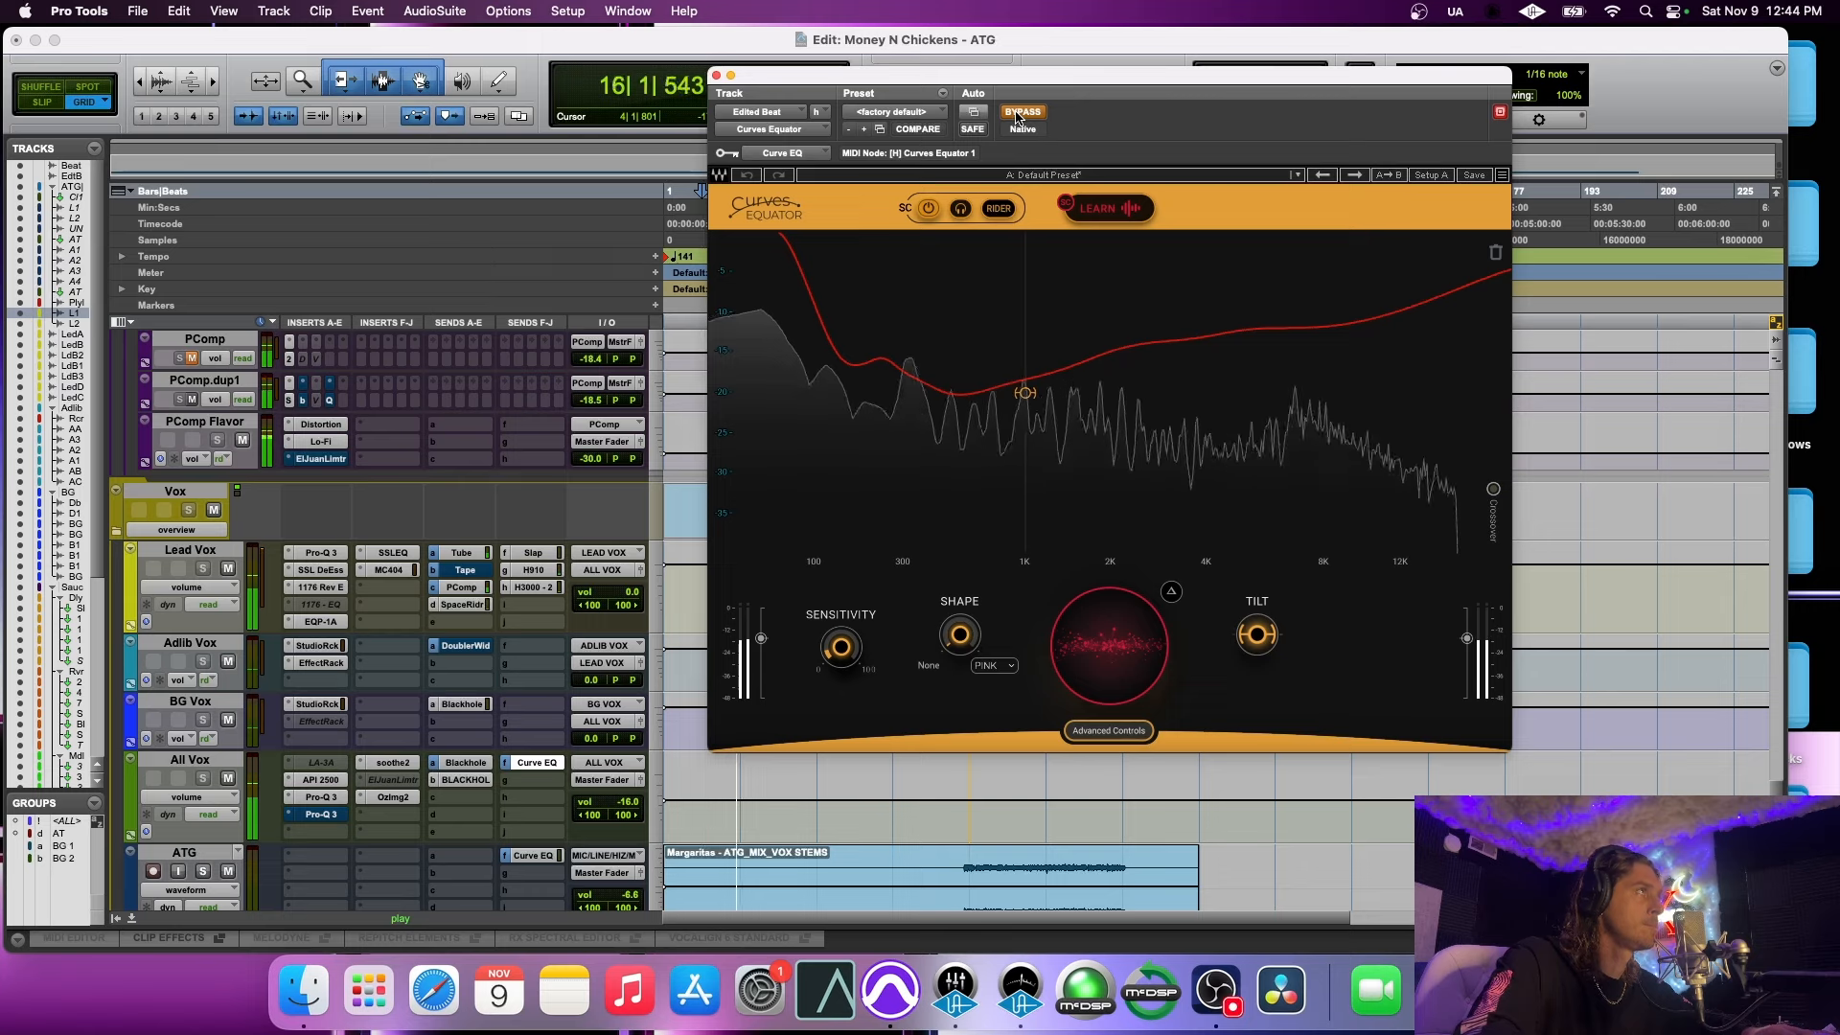
key("space")
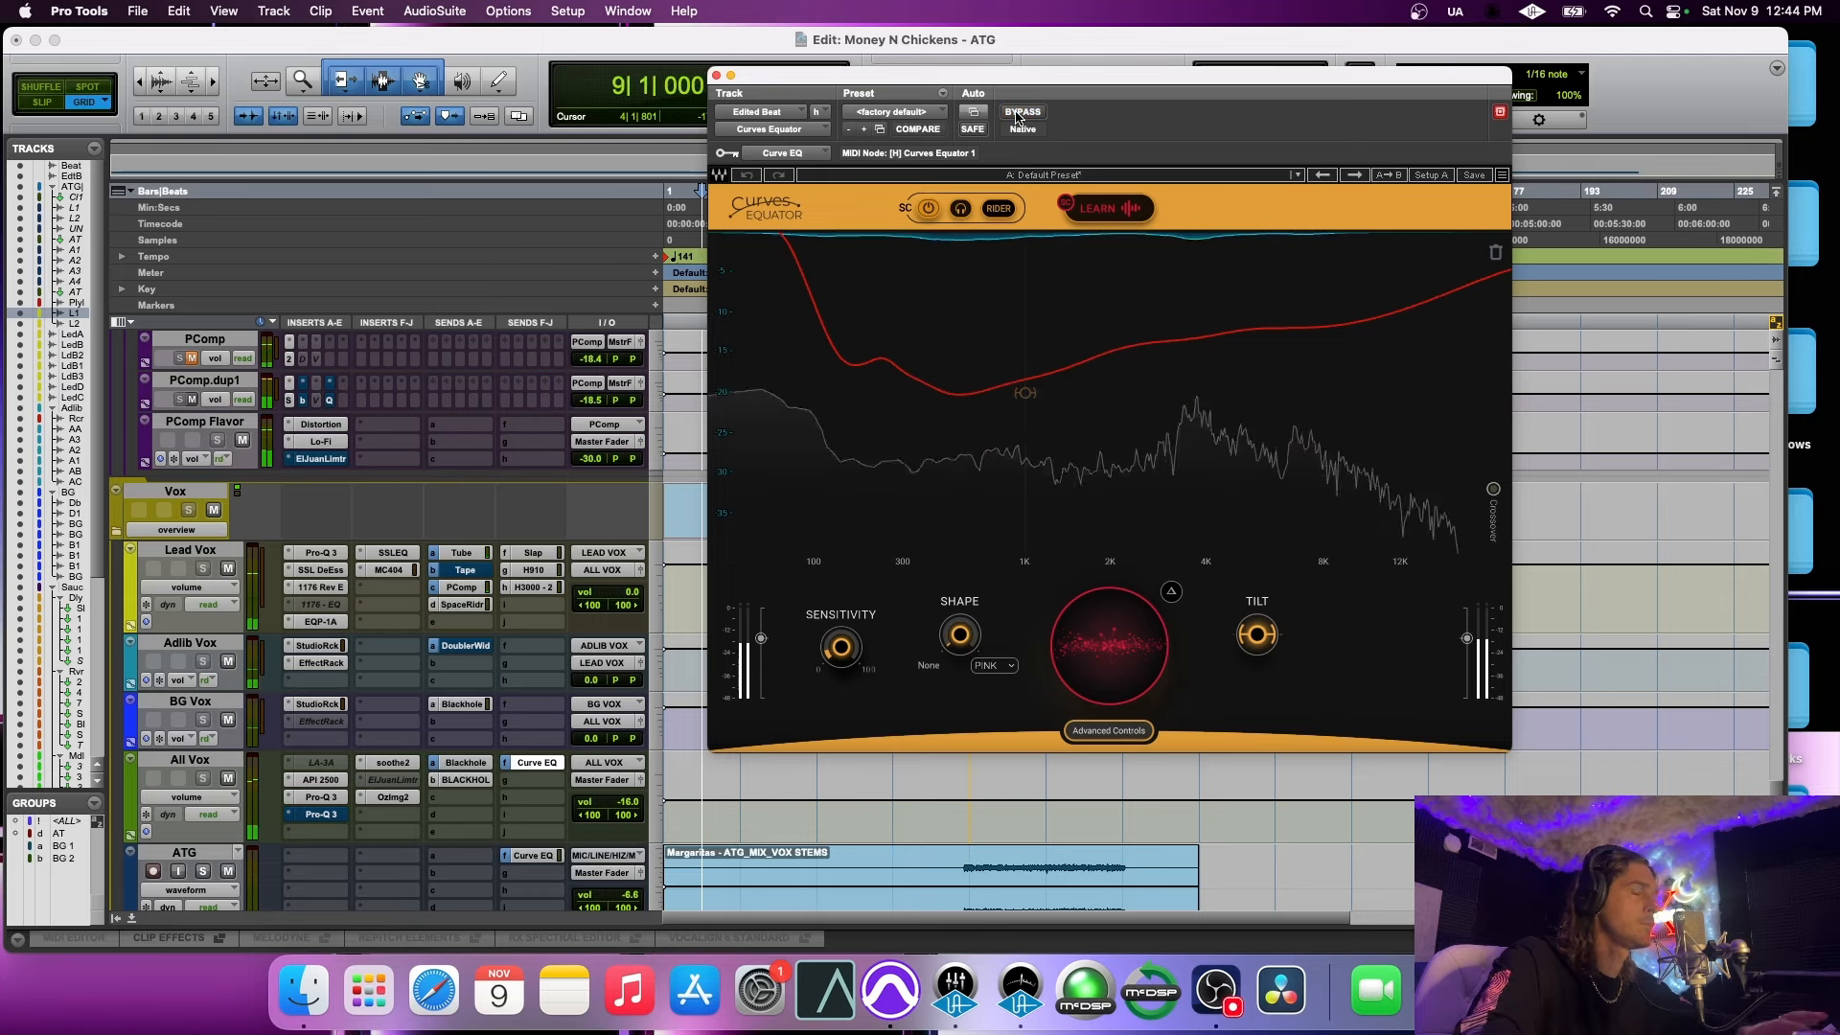